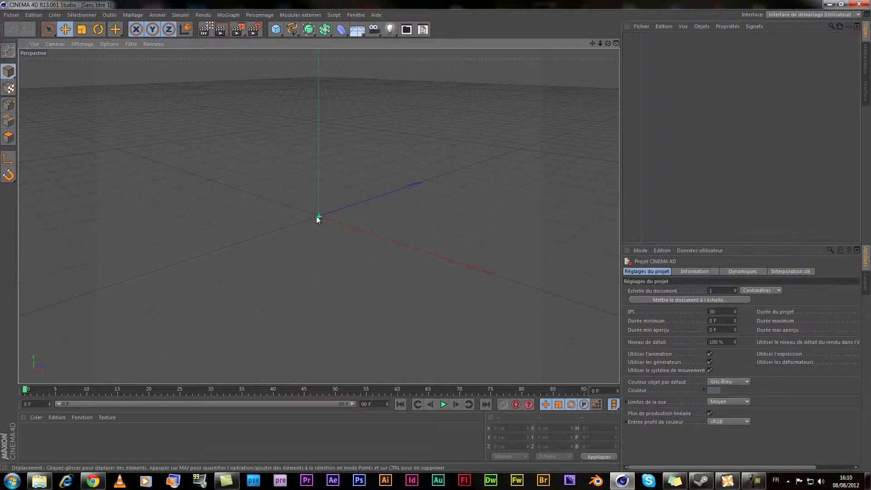
Add a cube primitive to the empty scene.
{"action": "left_click", "coordinate": [275, 29]}
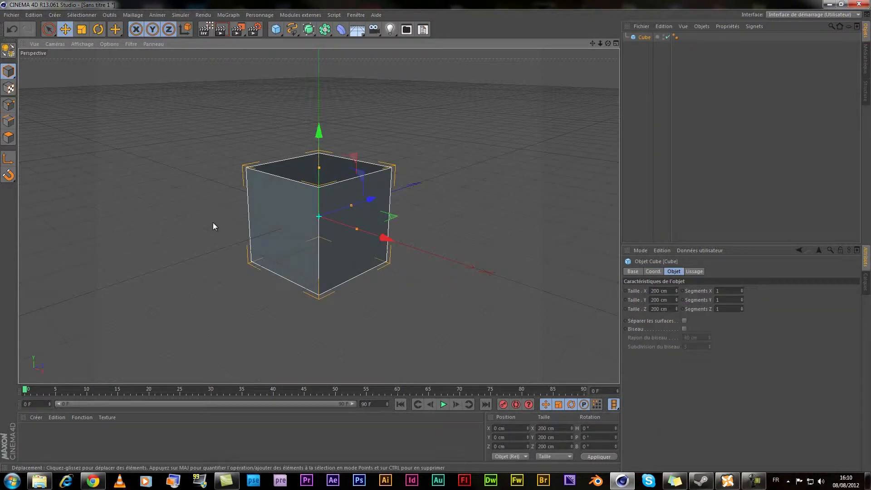
{"action": "middle_click", "coordinate": [241, 254]}
{"action": "middle_click", "coordinate": [213, 151]}
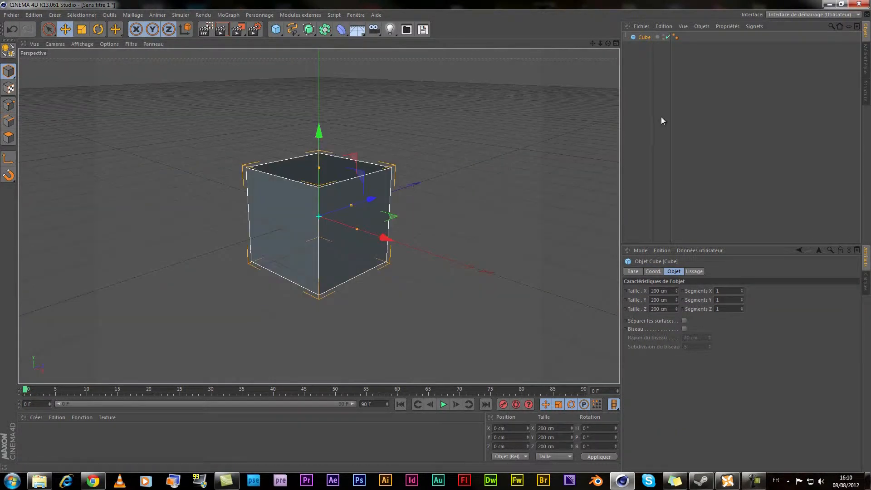
Maximize the right-side view (Droite) and set its display mode to Gouraud shading with lines.
{"action": "left_click", "coordinate": [616, 43]}
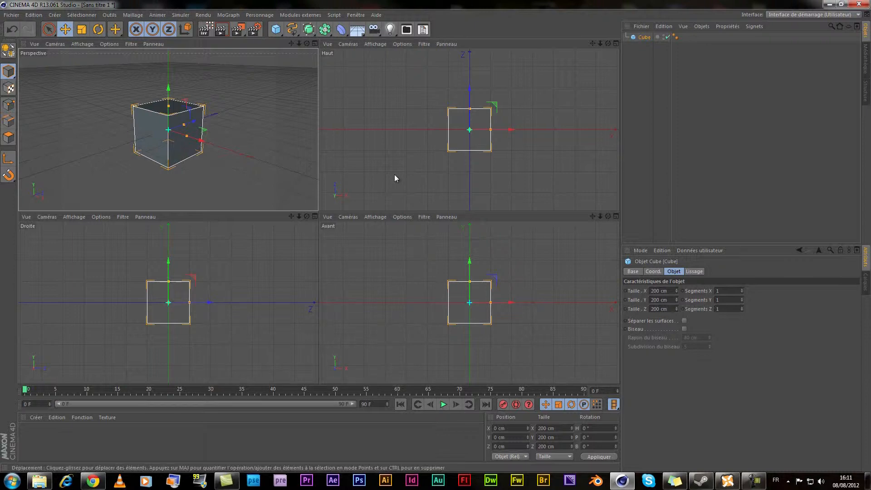
{"action": "middle_click", "coordinate": [99, 298]}
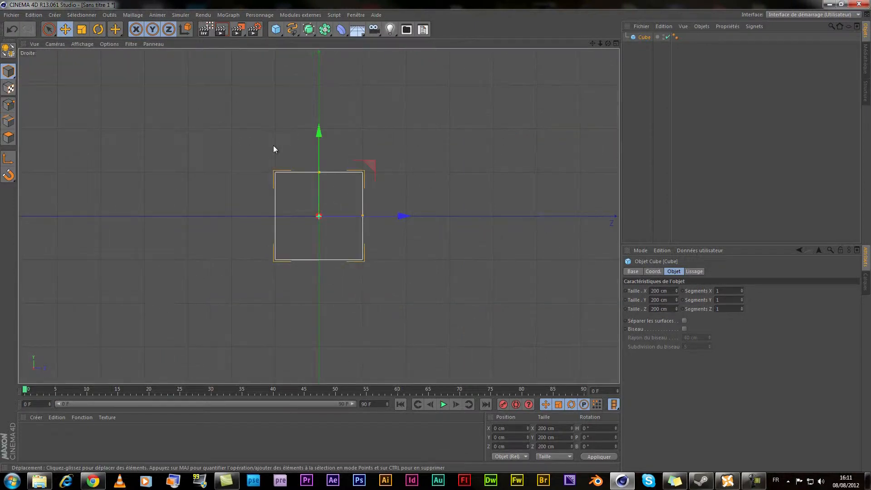
{"action": "left_click", "coordinate": [109, 44]}
{"action": "left_click", "coordinate": [110, 45]}
{"action": "left_click", "coordinate": [76, 43]}
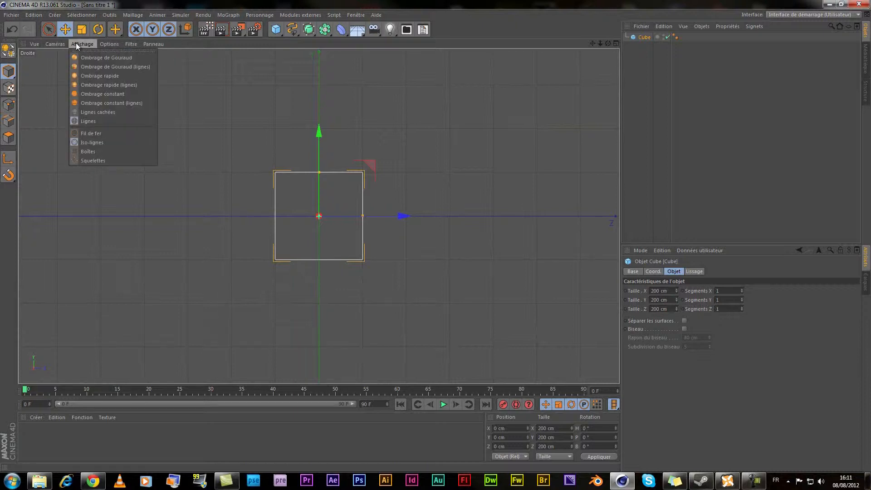
{"action": "left_click", "coordinate": [86, 67]}
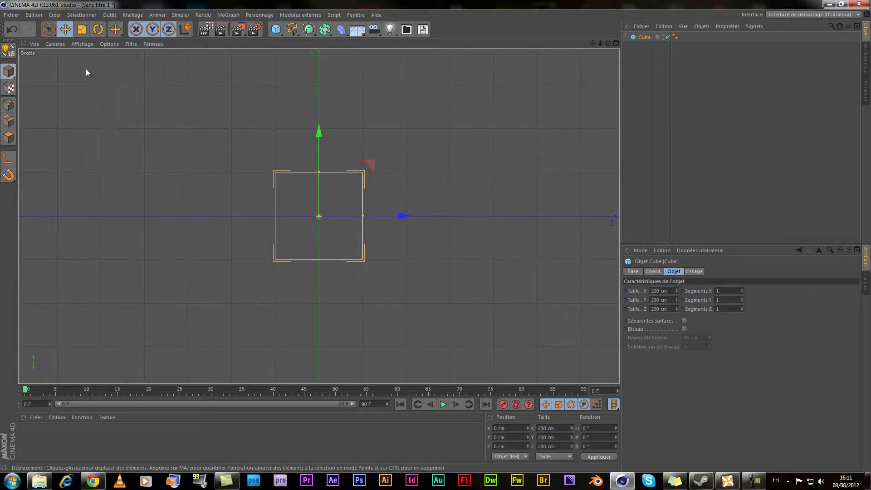
Return to the full-size perspective view and examine the cube by panning, zooming and orbiting the camera.
{"action": "middle_click", "coordinate": [288, 227]}
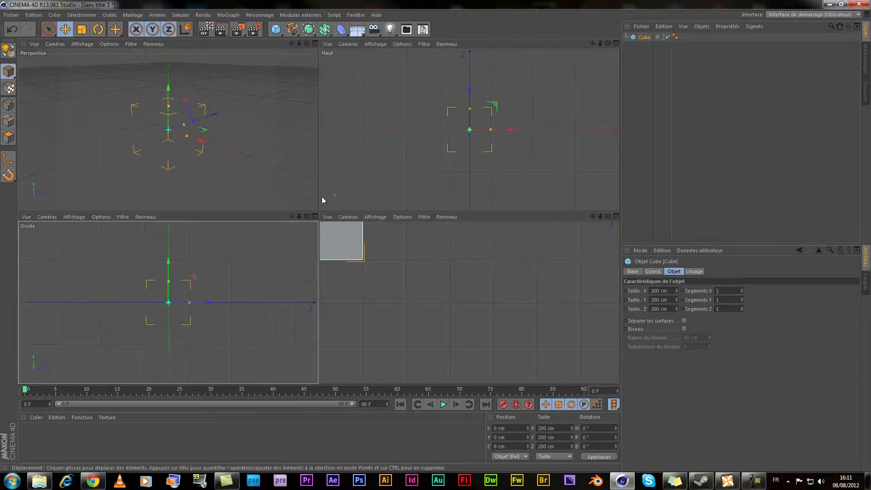
{"action": "middle_click", "coordinate": [140, 171]}
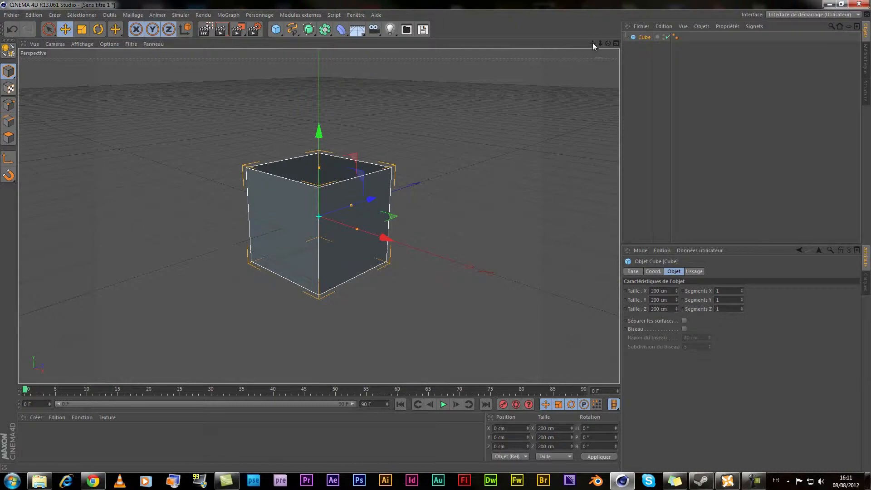
{"action": "left_click_drag", "start_coordinate": [593, 43], "coordinate": [431, 239]}
{"action": "left_click_drag", "start_coordinate": [599, 43], "coordinate": [435, 236]}
{"action": "left_click_drag", "start_coordinate": [608, 43], "coordinate": [437, 241]}
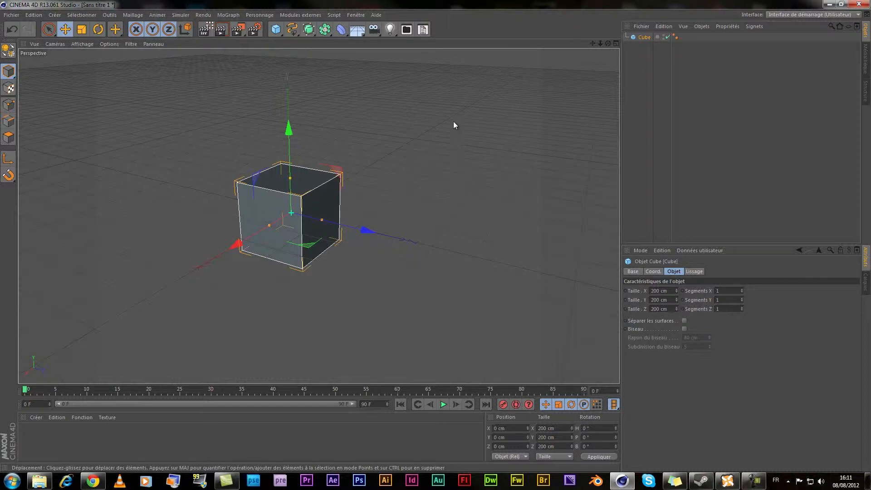
{"action": "left_click_drag", "start_coordinate": [453, 120], "coordinate": [310, 187], "text": "alt"}
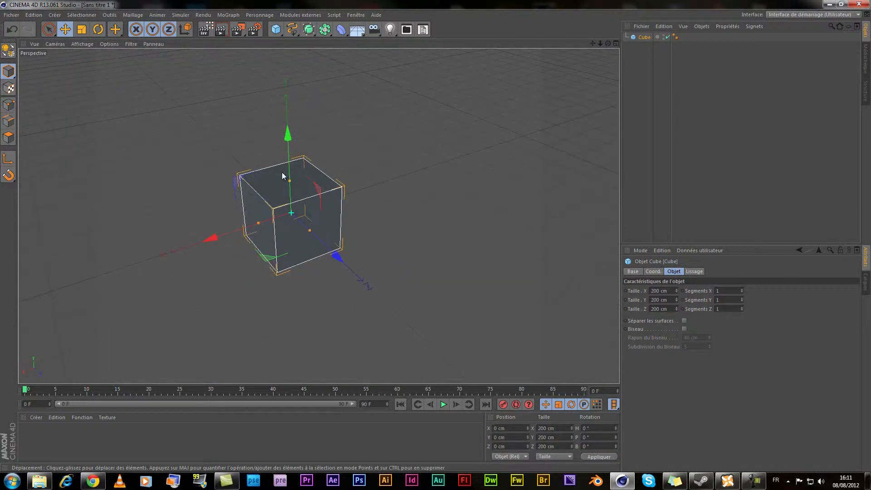
{"action": "right_click_drag", "start_coordinate": [264, 178], "coordinate": [221, 170], "text": "alt"}
{"action": "middle_click_drag", "start_coordinate": [259, 181], "coordinate": [346, 212], "text": "alt"}
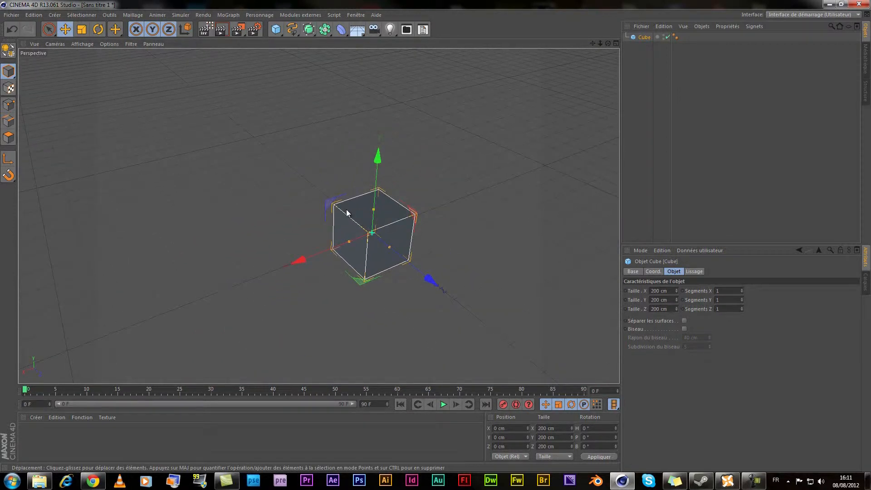
{"action": "middle_click_drag", "start_coordinate": [346, 213], "coordinate": [295, 188], "text": "alt"}
{"action": "left_click_drag", "start_coordinate": [301, 210], "coordinate": [328, 169], "text": "alt"}
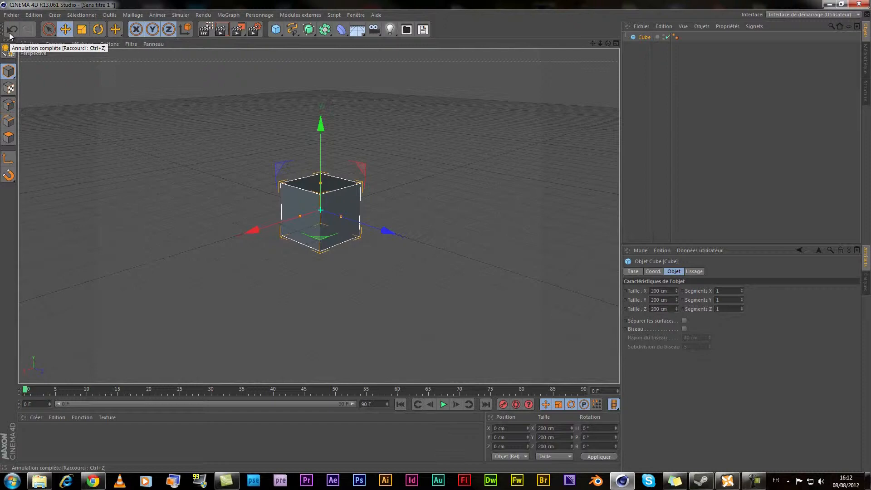
{"action": "left_click", "coordinate": [48, 30]}
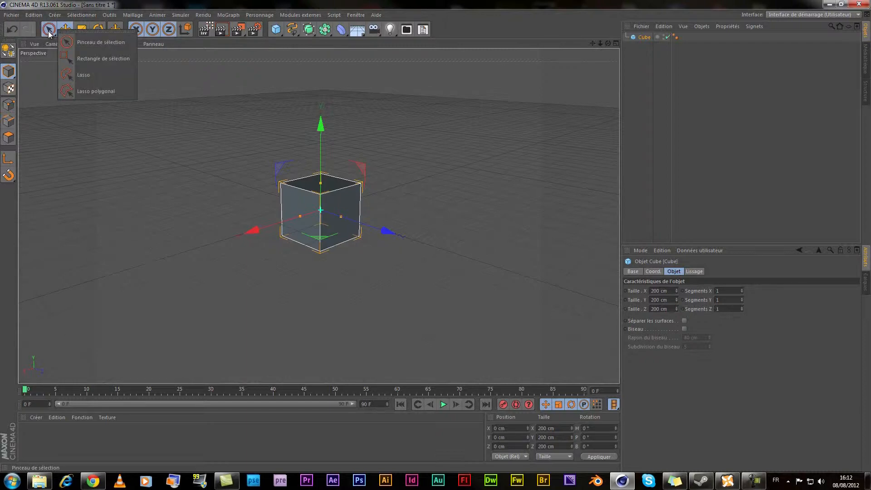
{"action": "left_click_drag", "start_coordinate": [49, 31], "coordinate": [110, 2]}
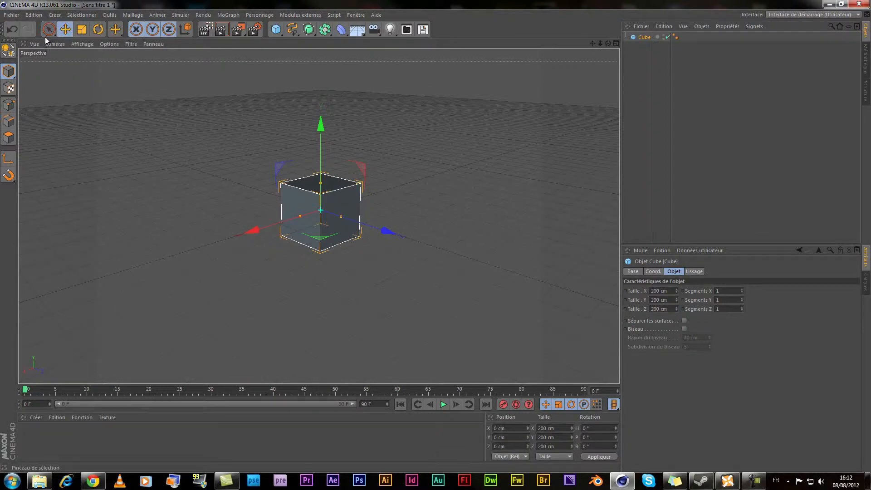
Try moving the cube along its Z, X and Y axes with the Move tool, undoing each move.
{"action": "left_click", "coordinate": [67, 30]}
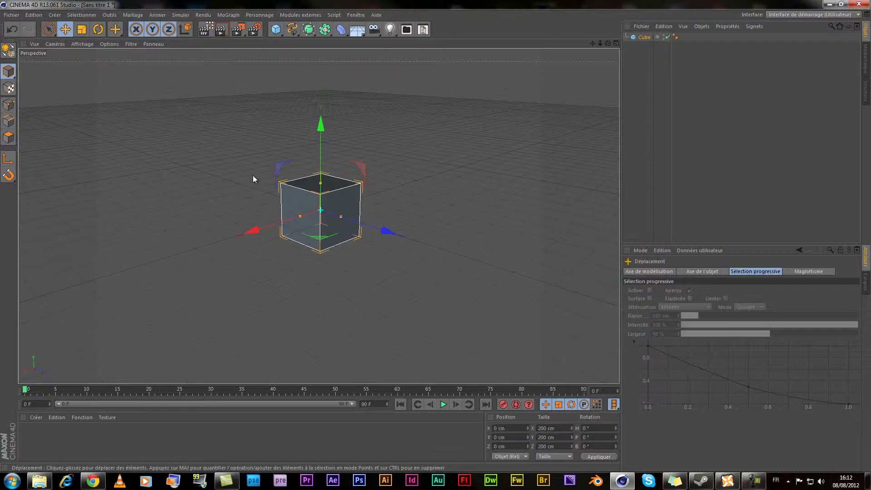
{"action": "left_click_drag", "start_coordinate": [348, 241], "coordinate": [263, 228], "text": "alt"}
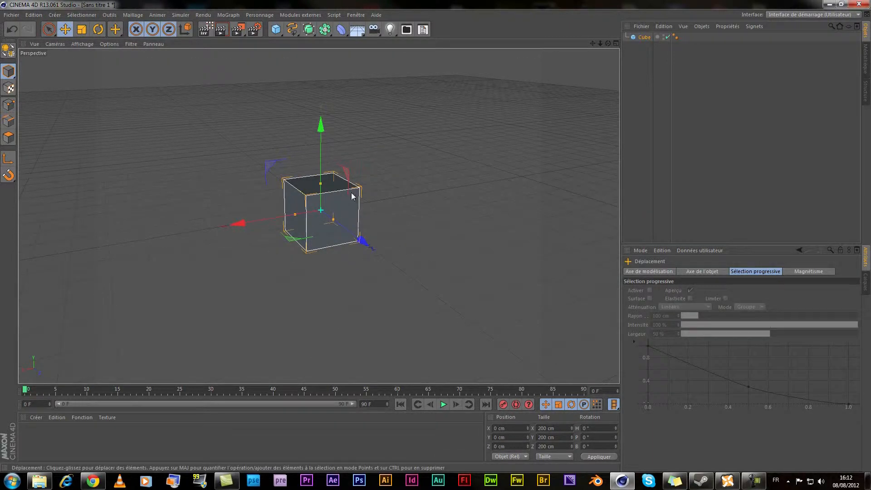
{"action": "left_click_drag", "start_coordinate": [352, 252], "coordinate": [342, 249], "text": "alt"}
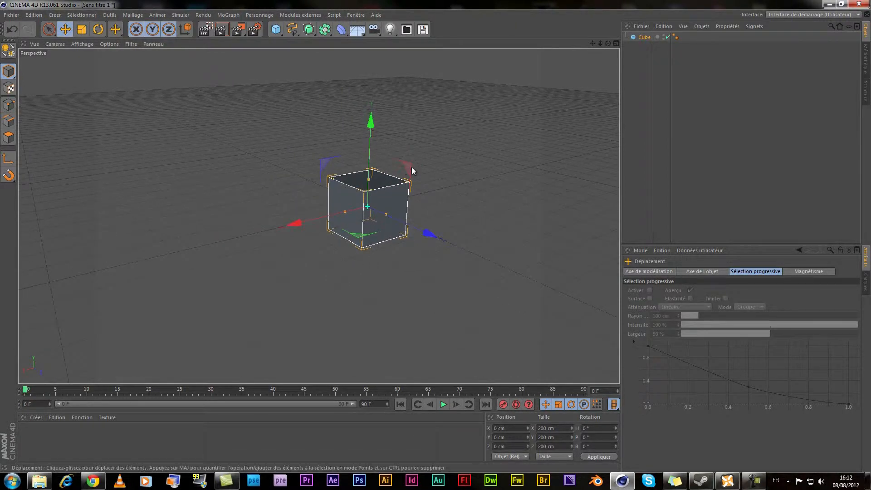
{"action": "left_click_drag", "start_coordinate": [306, 184], "coordinate": [313, 287], "text": "alt"}
{"action": "left_click_drag", "start_coordinate": [414, 247], "coordinate": [294, 316], "text": "alt"}
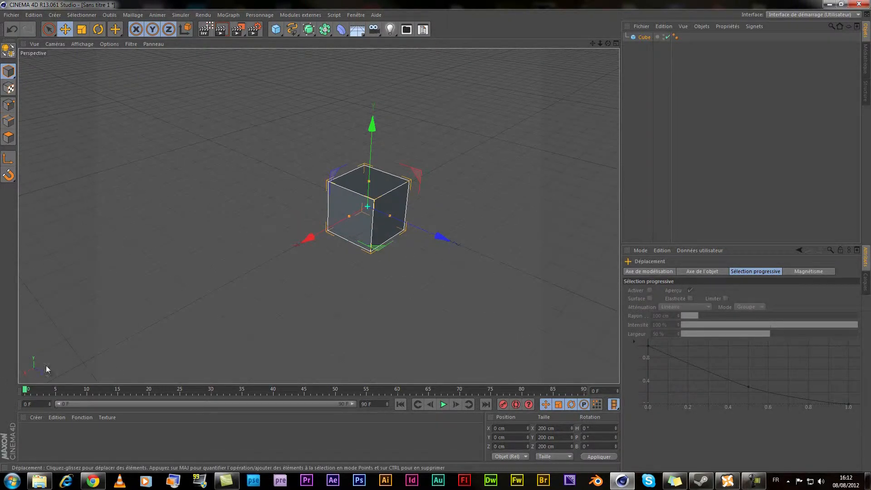
{"action": "left_click_drag", "start_coordinate": [440, 235], "coordinate": [375, 303]}
{"action": "key", "text": "ctrl+z"}
{"action": "left_click_drag", "start_coordinate": [307, 237], "coordinate": [327, 235]}
{"action": "key", "text": "ctrl+z"}
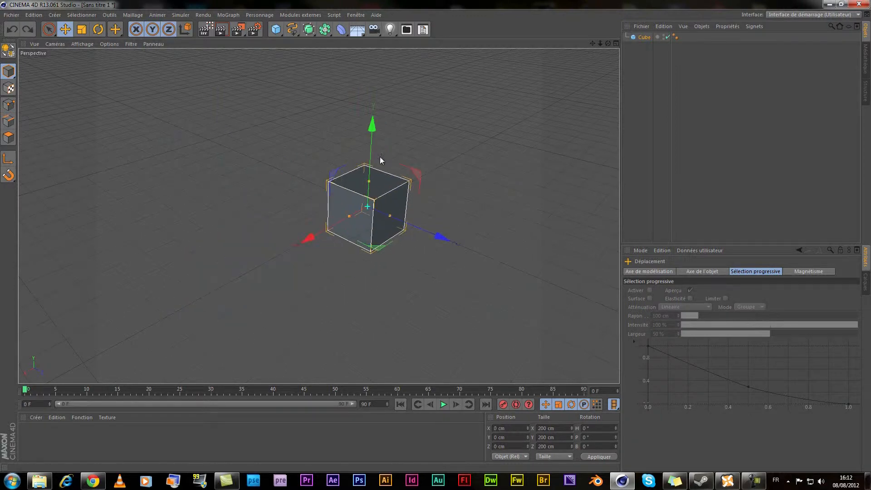
{"action": "left_click_drag", "start_coordinate": [370, 139], "coordinate": [353, 96]}
{"action": "key", "text": "ctrl+z"}
Try to move the cube freely in the XY plane with its two-axis handle, and undo the move.
{"action": "left_click_drag", "start_coordinate": [424, 250], "coordinate": [337, 226], "text": "alt"}
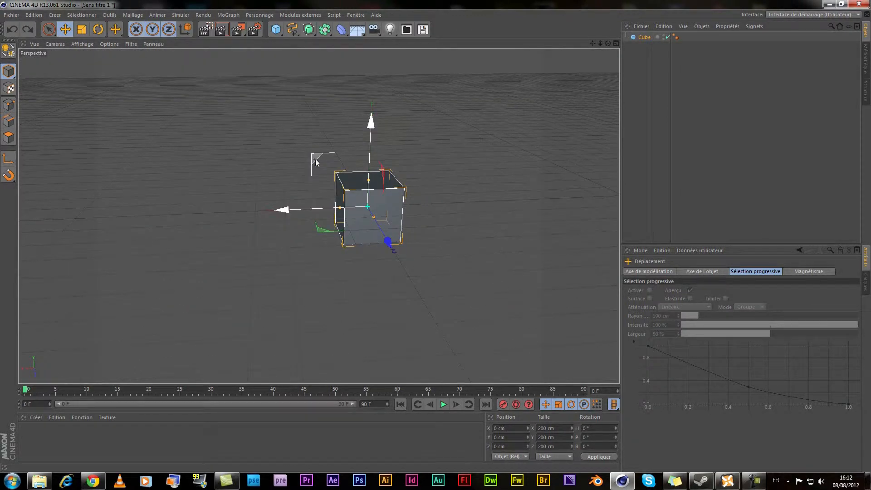
{"action": "left_click_drag", "start_coordinate": [315, 159], "coordinate": [225, 127]}
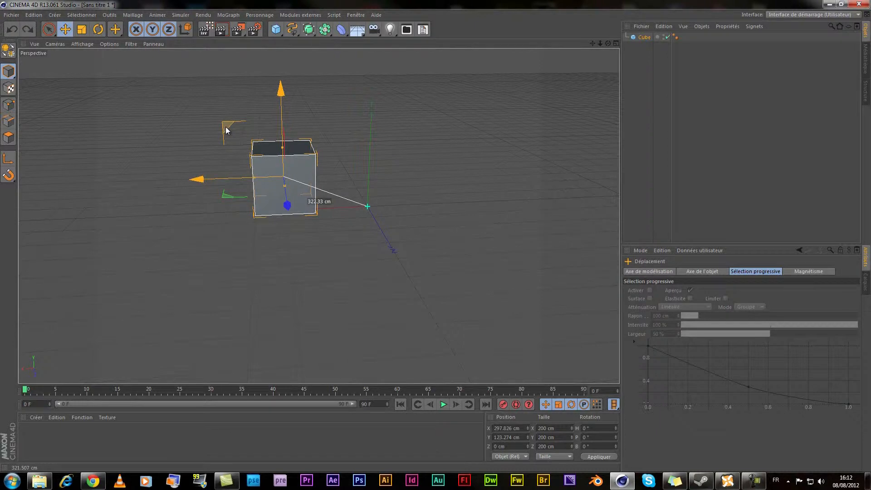
{"action": "left_click_drag", "start_coordinate": [226, 126], "coordinate": [323, 116]}
{"action": "key", "text": "ctrl+z"}
{"action": "left_click_drag", "start_coordinate": [324, 199], "coordinate": [350, 206], "text": "alt"}
{"action": "left_click_drag", "start_coordinate": [391, 232], "coordinate": [415, 249], "text": "alt"}
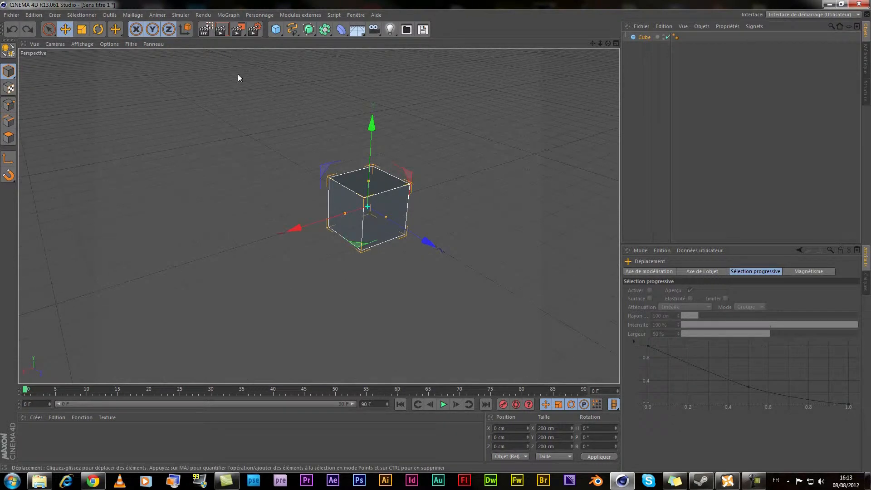
Try to reduce the cube's height through its Y size handle with the Scale tool active, and undo it.
{"action": "left_click", "coordinate": [81, 30]}
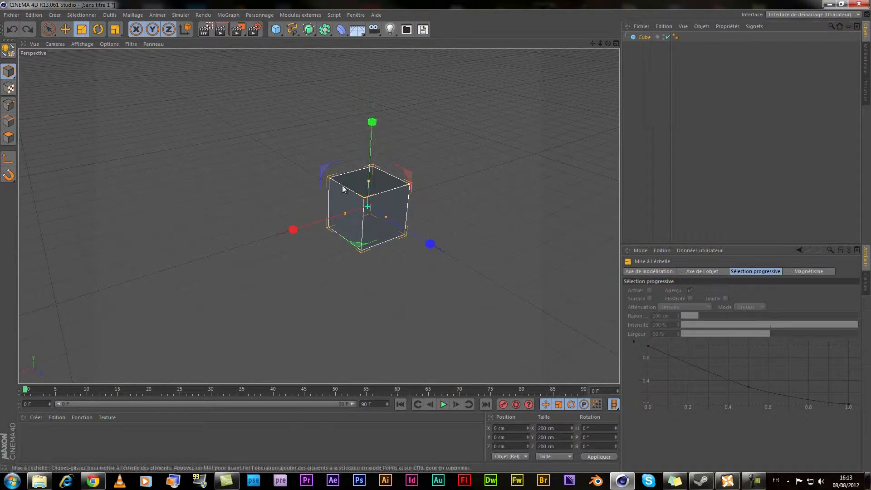
{"action": "scroll", "coordinate": [428, 195], "scroll_direction": "up", "scroll_amount": 3}
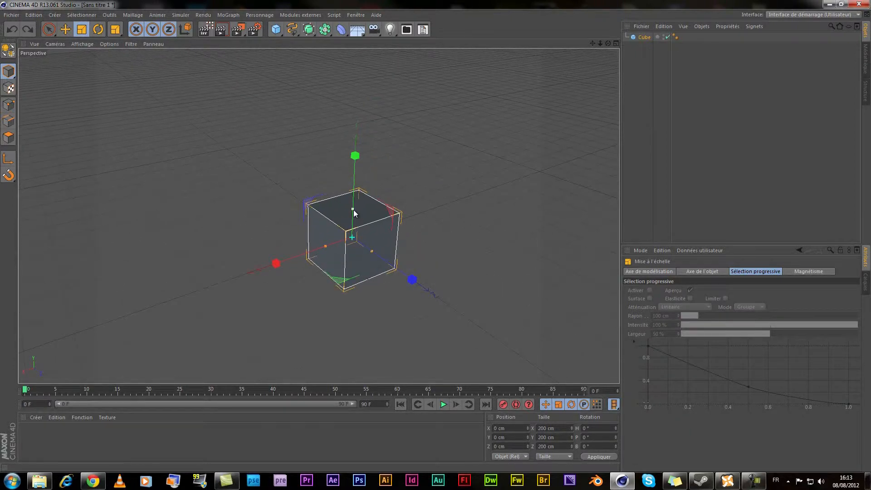
{"action": "left_click_drag", "start_coordinate": [352, 208], "coordinate": [391, 240]}
{"action": "left_click_drag", "start_coordinate": [352, 209], "coordinate": [351, 220]}
{"action": "key", "text": "ctrl+z"}
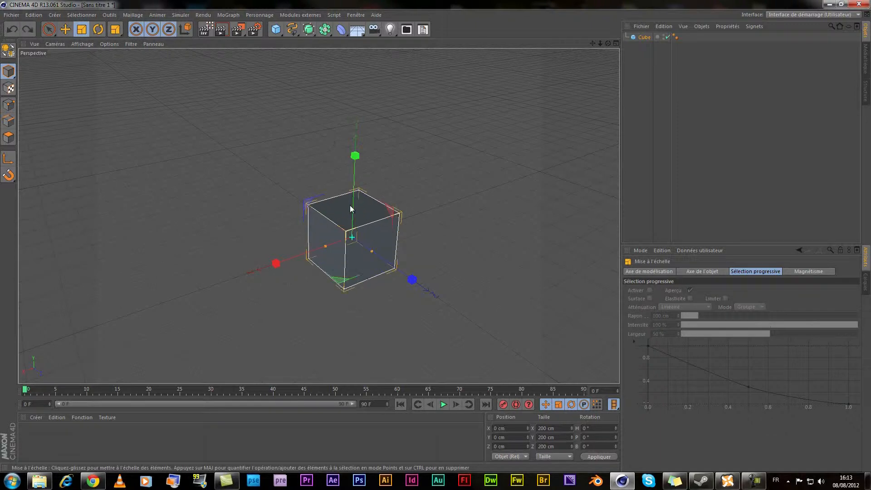
Try scaling the cube with the Y, X and Z axis handles, undoing each scaling.
{"action": "left_click_drag", "start_coordinate": [353, 156], "coordinate": [351, 204]}
{"action": "key", "text": "ctrl+z"}
{"action": "left_click_drag", "start_coordinate": [277, 263], "coordinate": [317, 255]}
{"action": "key", "text": "ctrl+z"}
{"action": "left_click_drag", "start_coordinate": [411, 281], "coordinate": [385, 273]}
{"action": "key", "text": "ctrl+z"}
{"action": "mouse_move", "coordinate": [404, 161]}
{"action": "left_mouse_down"}
{"action": "mouse_move", "coordinate": [356, 207]}
{"action": "mouse_move", "coordinate": [411, 176]}
{"action": "left_mouse_up"}
{"action": "key", "text": "super"}
{"action": "left_click", "coordinate": [428, 4]}
{"action": "key", "text": "ctrl+z"}
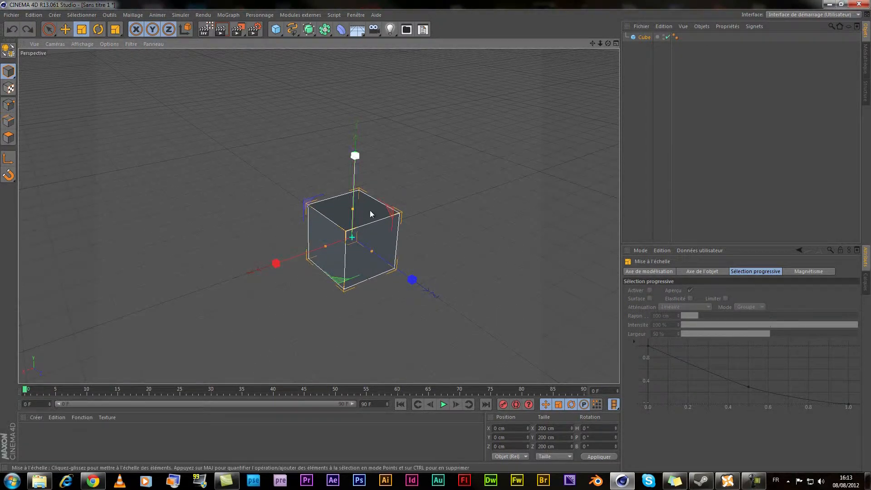
Try to flatten the cube by its height handle and set its Y size to 56 cm, undoing both changes.
{"action": "left_click_drag", "start_coordinate": [355, 216], "coordinate": [376, 240]}
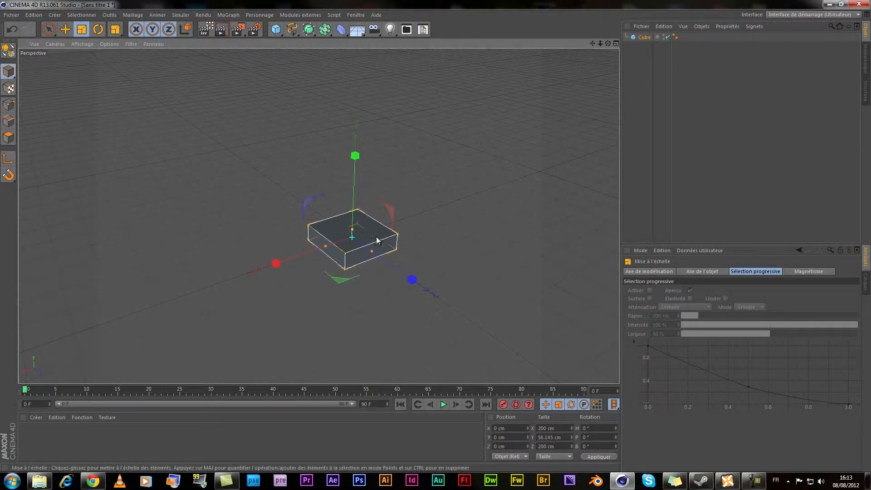
{"action": "left_click", "coordinate": [544, 438]}
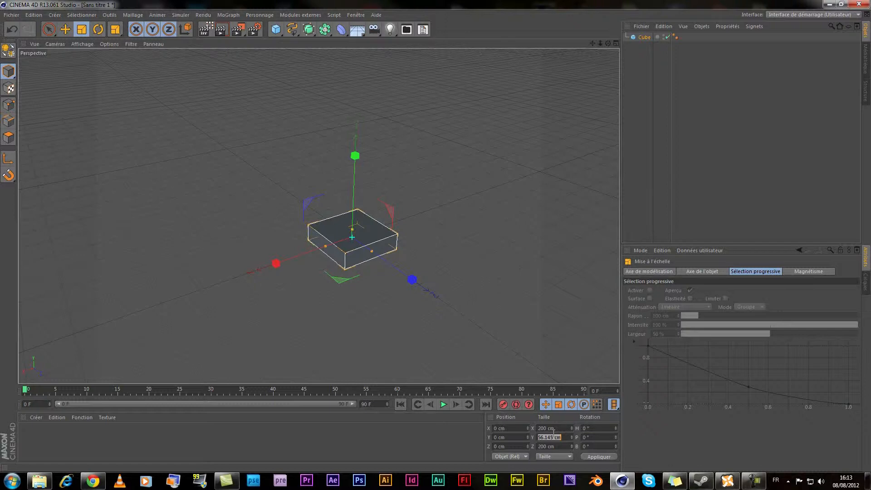
{"action": "type", "text": "56"}
{"action": "key", "text": "Return"}
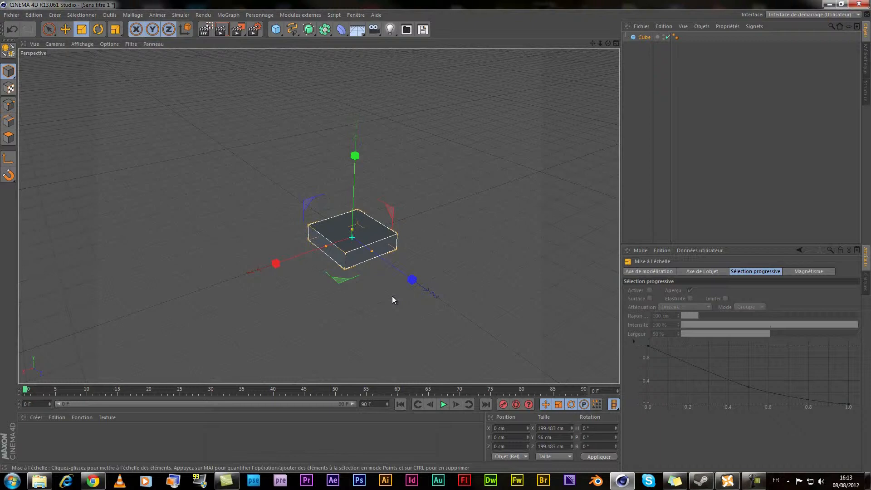
{"action": "key", "text": "ctrl+z"}
{"action": "key", "text": "ctrl+z"}
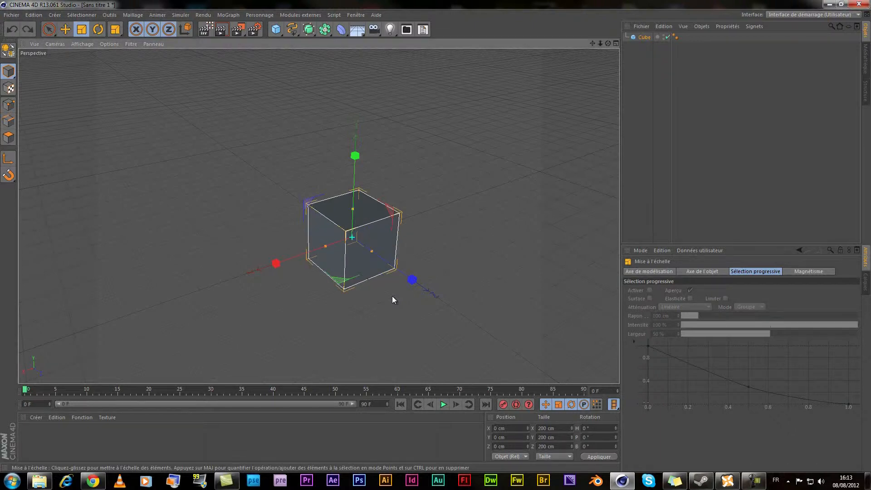
Try rotating the cube about its Y and X axes with the Rotate tool, undoing each rotation.
{"action": "mouse_move", "coordinate": [391, 189]}
{"action": "middle_mouse_down", "text": "alt"}
{"action": "mouse_move", "coordinate": [422, 184]}
{"action": "mouse_move", "coordinate": [400, 187]}
{"action": "middle_mouse_up", "text": "alt"}
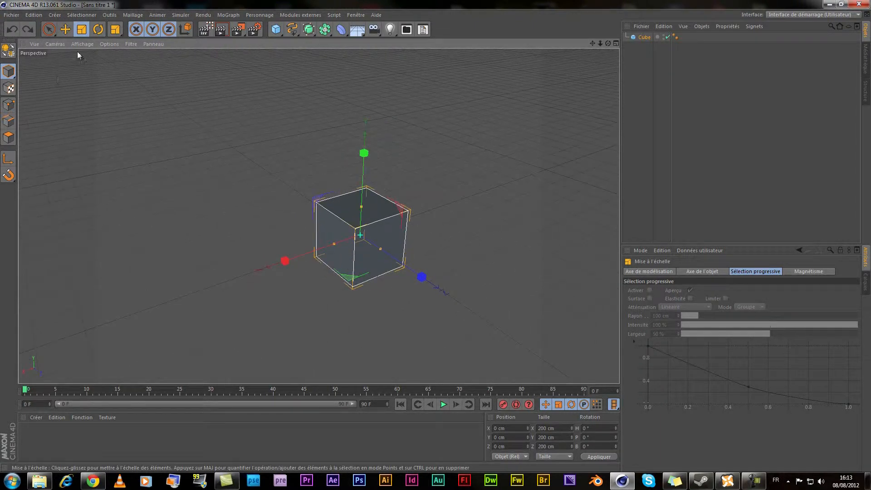
{"action": "left_click", "coordinate": [97, 30]}
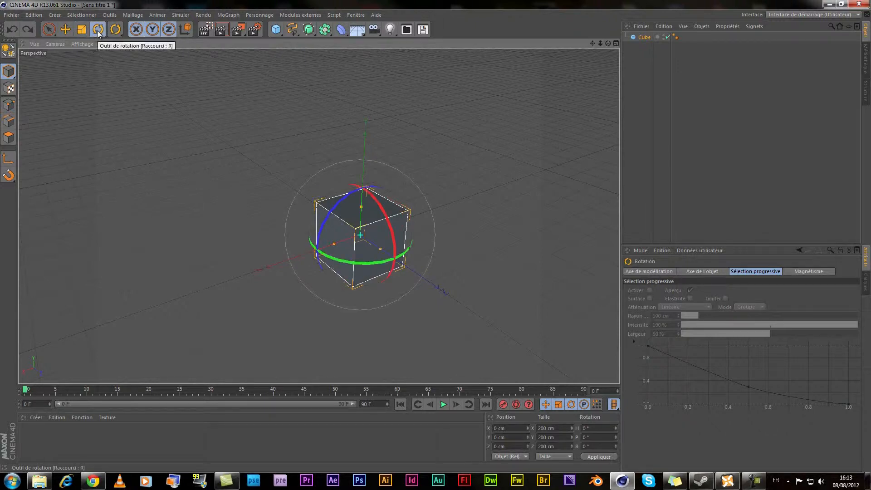
{"action": "left_click_drag", "start_coordinate": [384, 262], "coordinate": [273, 254]}
{"action": "key", "text": "ctrl+z"}
{"action": "left_click_drag", "start_coordinate": [392, 230], "coordinate": [286, 227]}
{"action": "key", "text": "ctrl+z"}
{"action": "mouse_move", "coordinate": [406, 325]}
{"action": "left_mouse_down", "text": "alt"}
{"action": "mouse_move", "coordinate": [357, 317]}
{"action": "mouse_move", "coordinate": [405, 319]}
{"action": "left_mouse_up", "text": "alt"}
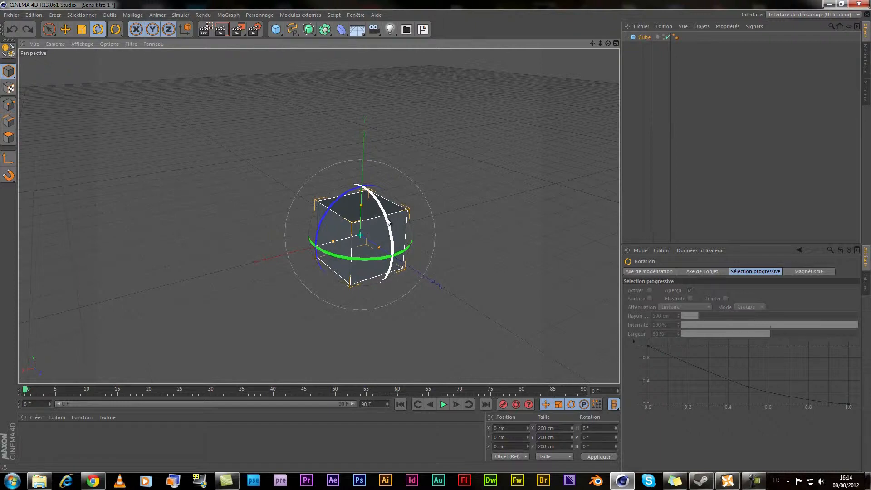
{"action": "mouse_move", "coordinate": [386, 218]}
{"action": "left_mouse_down"}
{"action": "mouse_move", "coordinate": [385, 248]}
{"action": "mouse_move", "coordinate": [370, 281]}
{"action": "mouse_move", "coordinate": [341, 295]}
{"action": "mouse_move", "coordinate": [313, 254]}
{"action": "mouse_move", "coordinate": [341, 207]}
{"action": "mouse_move", "coordinate": [389, 217]}
{"action": "left_mouse_up"}
{"action": "key", "text": "ctrl+z"}
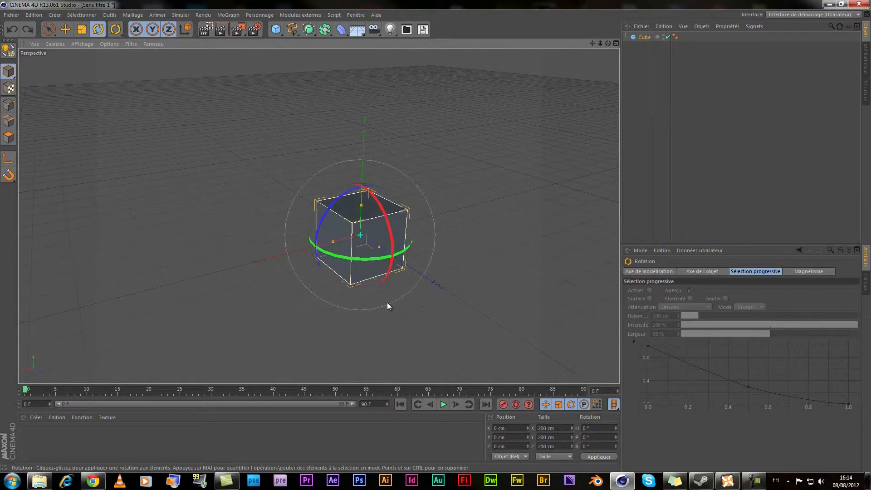
{"action": "left_click", "coordinate": [117, 30]}
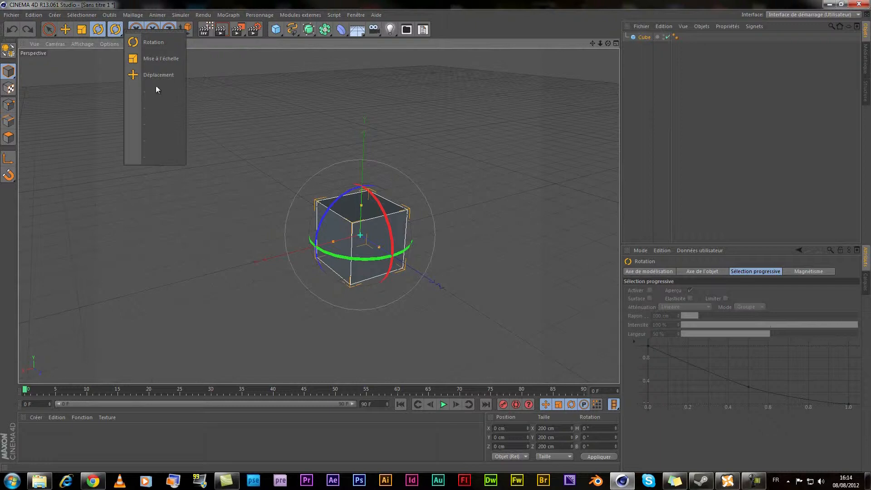
{"action": "left_click", "coordinate": [158, 2]}
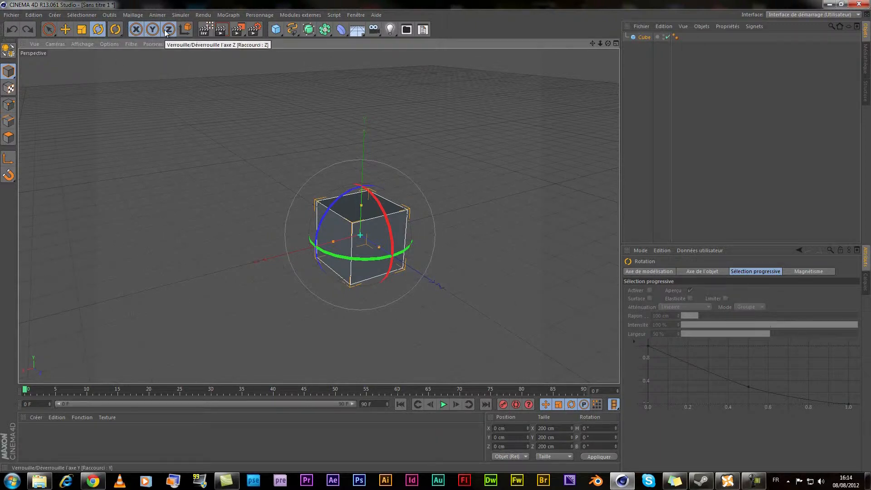
Lock the X axis, move the cube along Z to about -12.7 cm, undo the extra move, and unlock the X axis.
{"action": "key", "text": "e"}
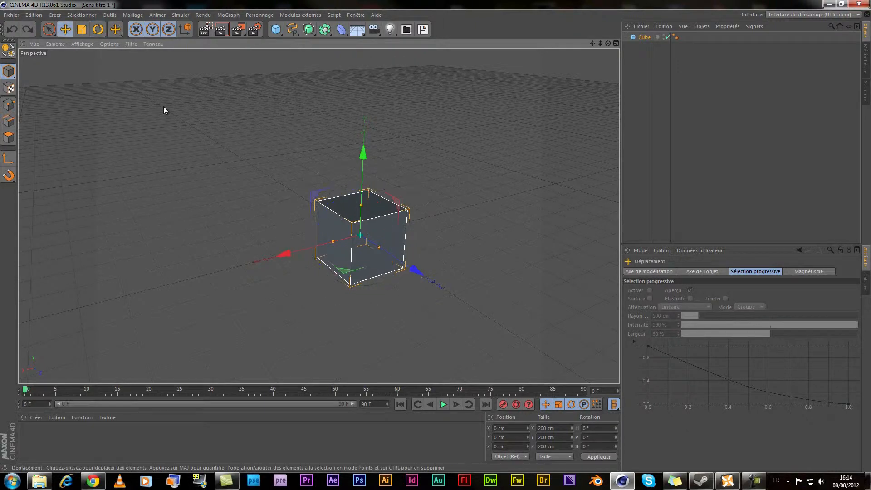
{"action": "left_click", "coordinate": [138, 35]}
{"action": "left_click_drag", "start_coordinate": [261, 204], "coordinate": [221, 204], "text": "alt"}
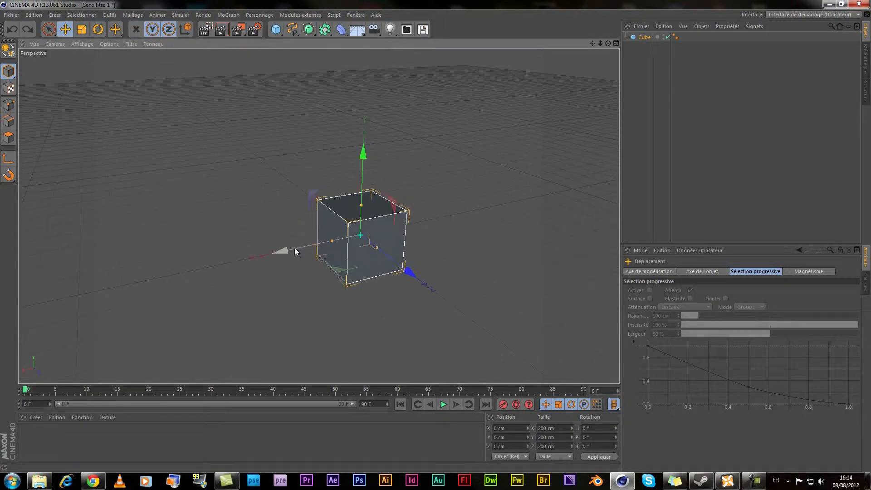
{"action": "left_click_drag", "start_coordinate": [408, 272], "coordinate": [402, 268]}
{"action": "mouse_move", "coordinate": [395, 210]}
{"action": "left_mouse_down"}
{"action": "mouse_move", "coordinate": [390, 197]}
{"action": "mouse_move", "coordinate": [387, 205]}
{"action": "left_mouse_up"}
{"action": "key", "text": "ctrl+z"}
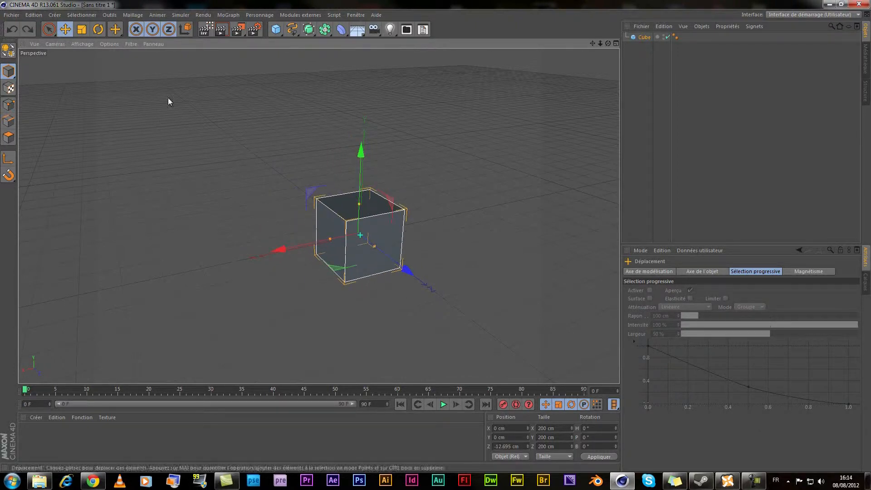
{"action": "left_click", "coordinate": [136, 30]}
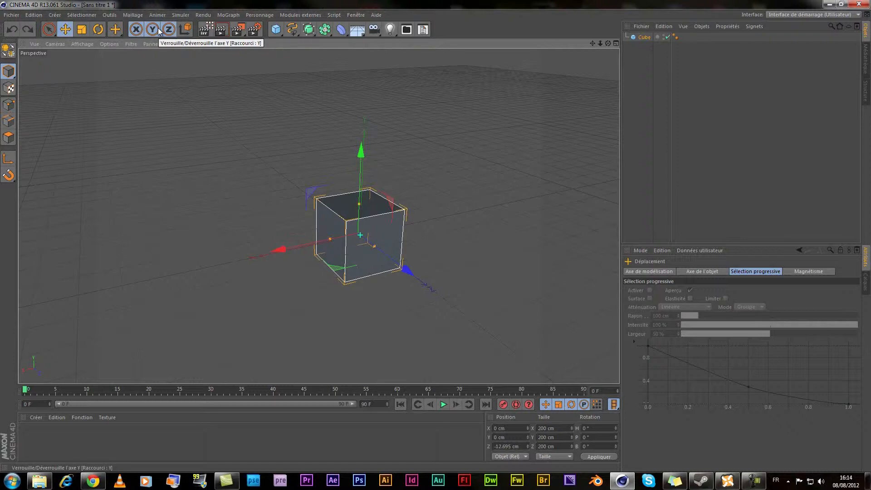
Preview the cube in an interactive render region, switch the region off, and render the active view twice.
{"action": "left_click", "coordinate": [206, 30]}
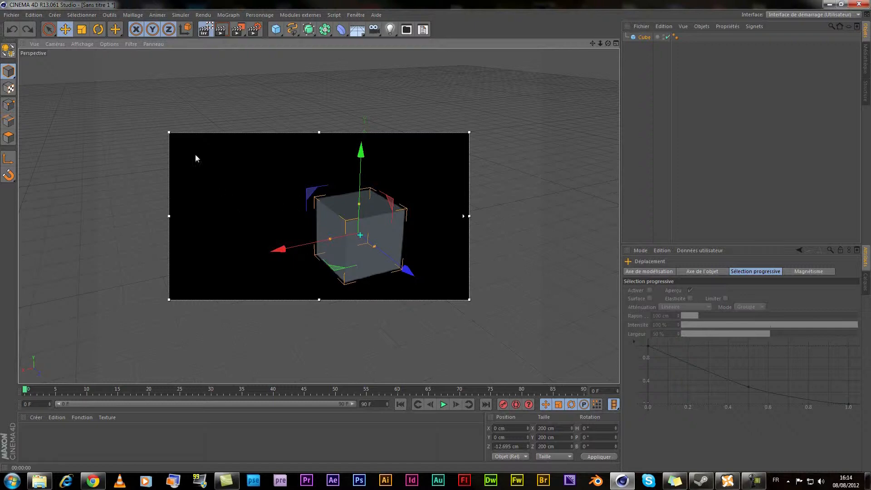
{"action": "left_click", "coordinate": [206, 31]}
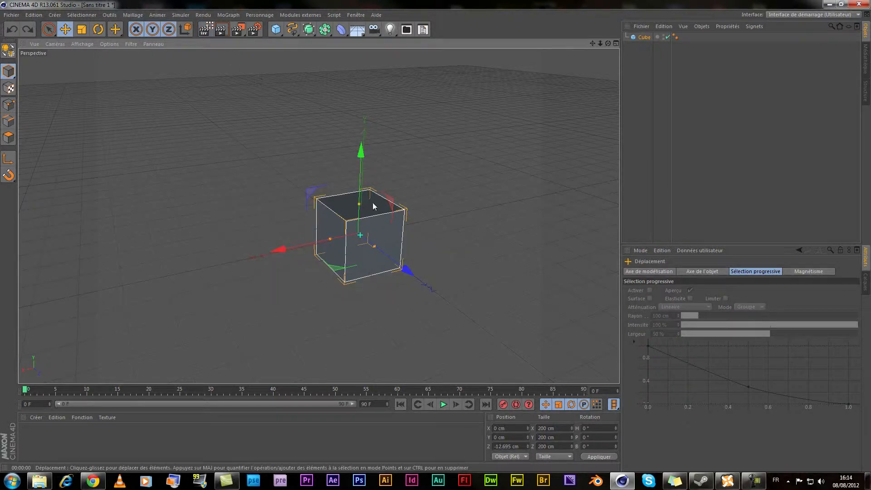
{"action": "left_click", "coordinate": [221, 30]}
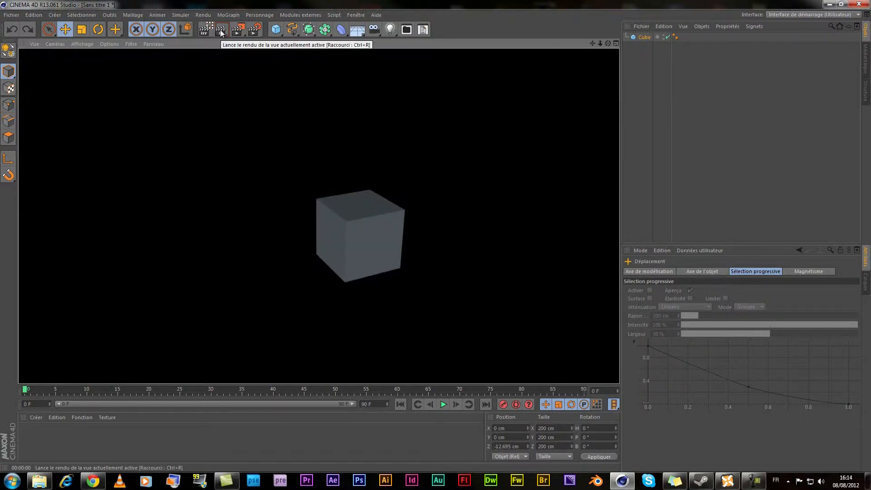
{"action": "left_click", "coordinate": [474, 106]}
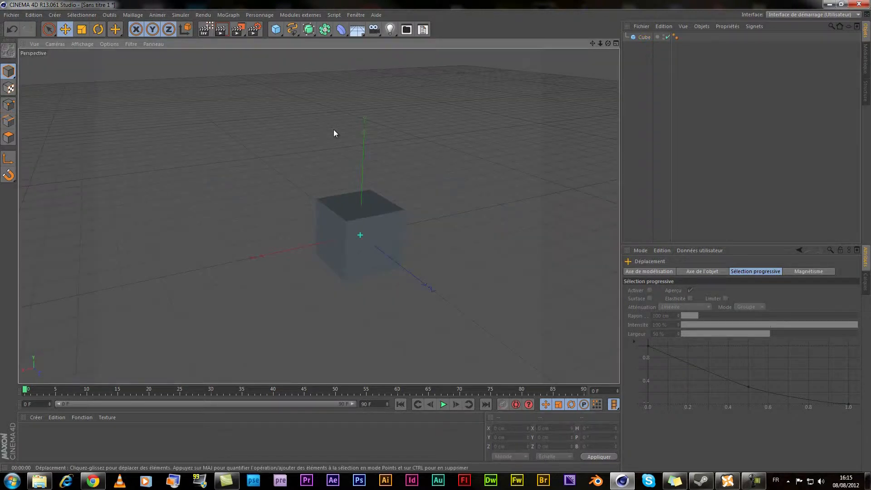
{"action": "key", "text": "ctrl+r"}
{"action": "left_click", "coordinate": [407, 127]}
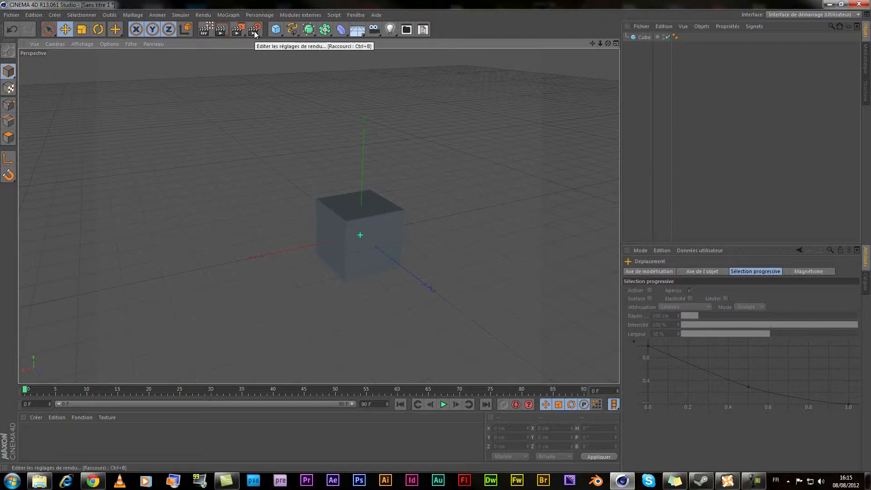
Set the output size to 1280 x 720 pixels in the render settings.
{"action": "left_click", "coordinate": [254, 31]}
{"action": "left_click_drag", "start_coordinate": [238, 10], "coordinate": [246, 26]}
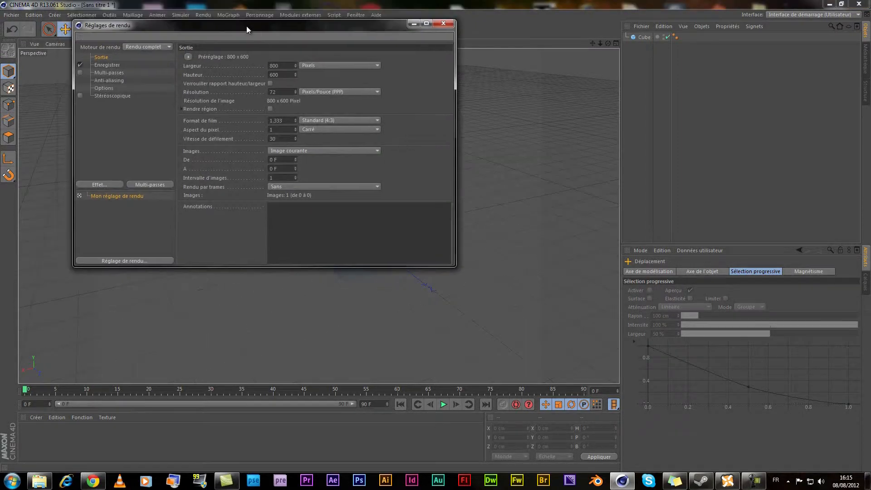
{"action": "left_click", "coordinate": [191, 56]}
{"action": "left_click", "coordinate": [271, 48]}
{"action": "left_click", "coordinate": [286, 67]}
{"action": "type", "text": "1280"}
{"action": "key", "text": "Tab"}
{"action": "type", "text": "720"}
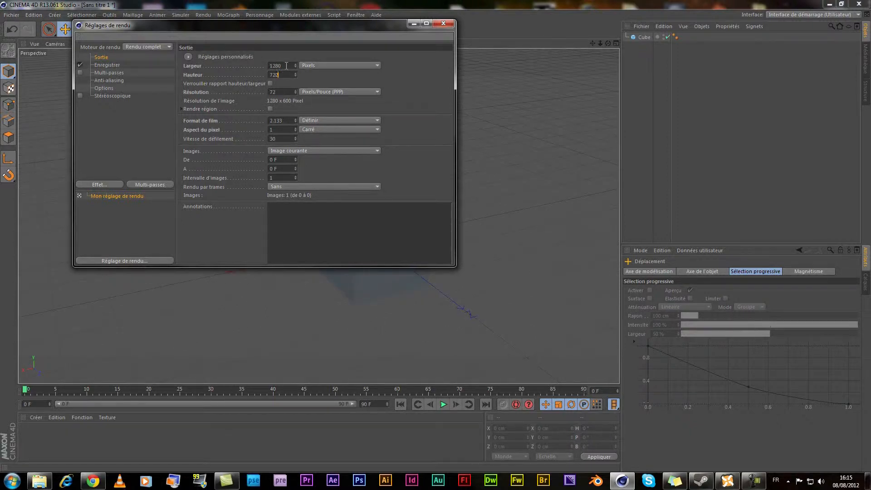
{"action": "key", "text": "Return"}
{"action": "left_click", "coordinate": [270, 83]}
{"action": "left_click", "coordinate": [331, 120]}
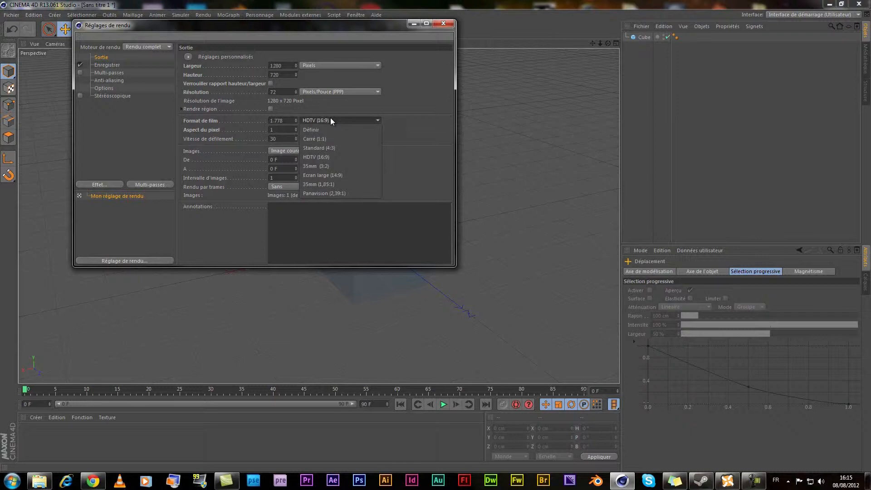
{"action": "left_click", "coordinate": [330, 120]}
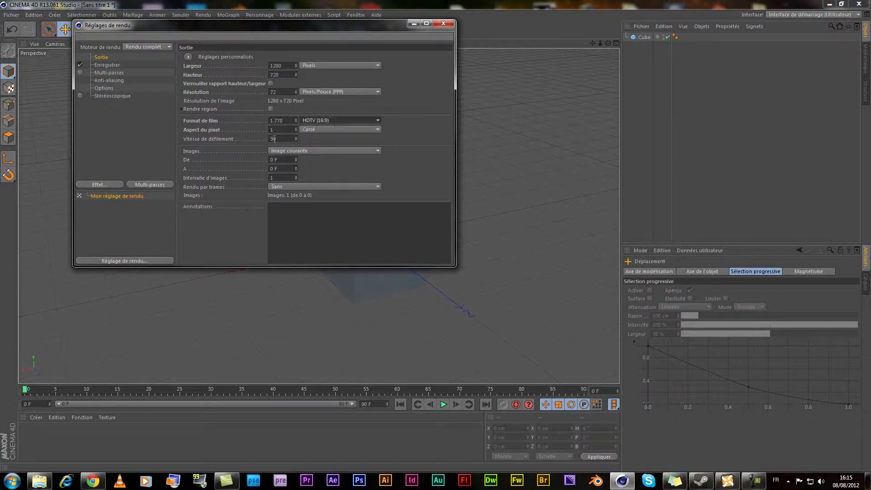
{"action": "left_click", "coordinate": [326, 129]}
{"action": "left_click", "coordinate": [327, 129]}
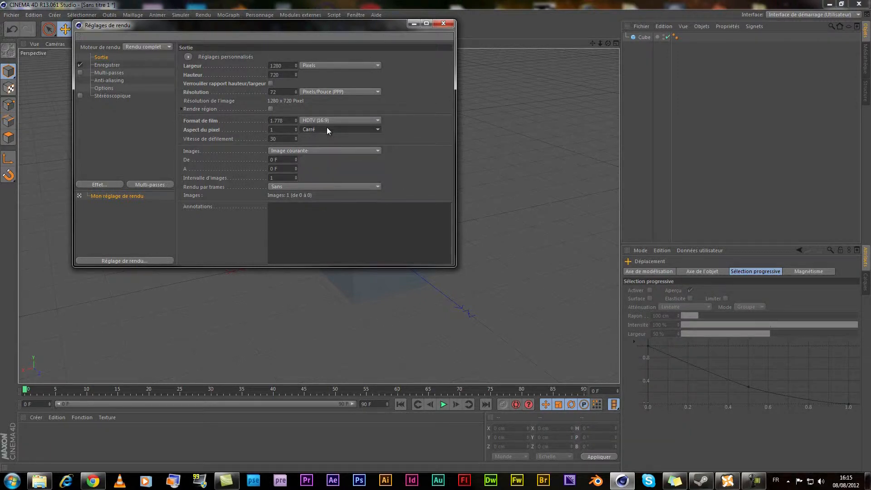
Try rendering all images with the range ending at frame 60, and set the range back to Image courante.
{"action": "left_click", "coordinate": [283, 151]}
{"action": "left_click", "coordinate": [286, 159]}
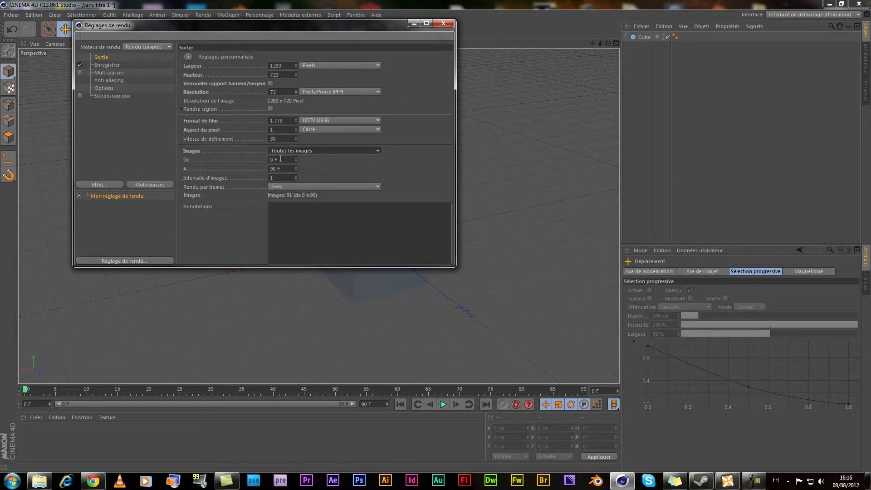
{"action": "left_click", "coordinate": [280, 159]}
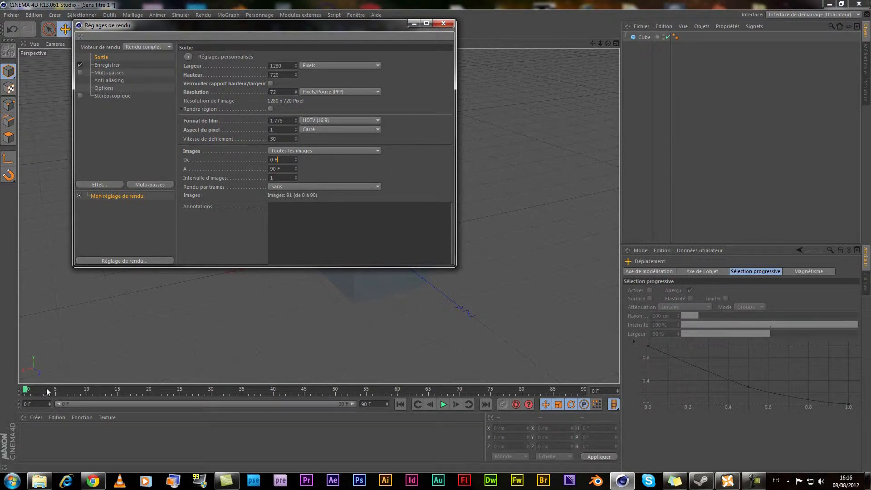
{"action": "key", "text": "Tab"}
{"action": "type", "text": "60"}
{"action": "key", "text": "Return"}
{"action": "left_click", "coordinate": [298, 151]}
{"action": "left_click", "coordinate": [295, 170]}
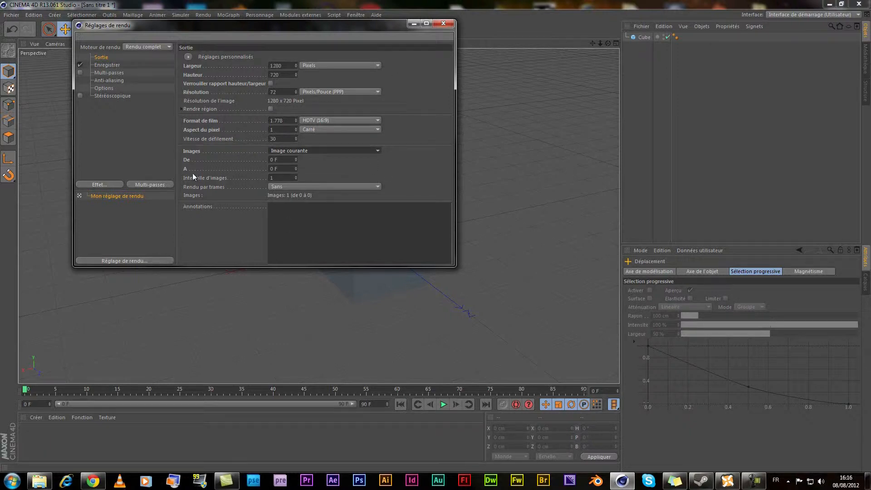
{"action": "left_click", "coordinate": [287, 189]}
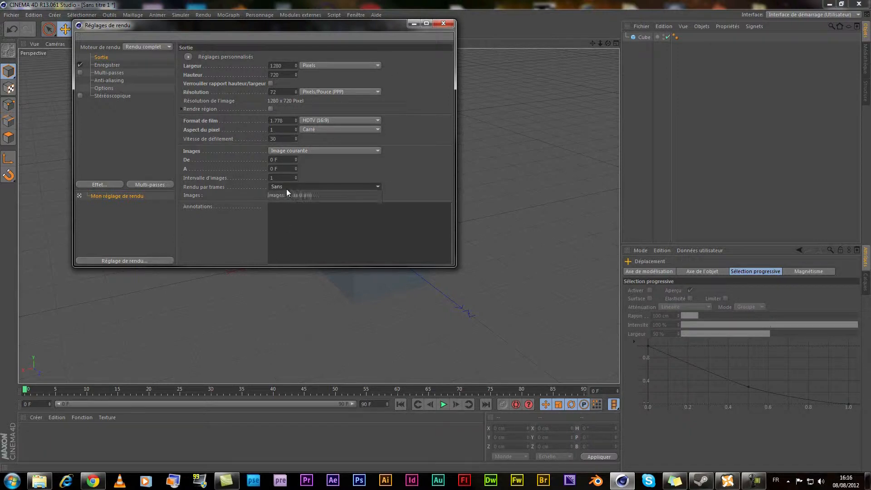
Examine the render saving settings: the file path chooser, the output formats and the colour depth options.
{"action": "left_click", "coordinate": [105, 65]}
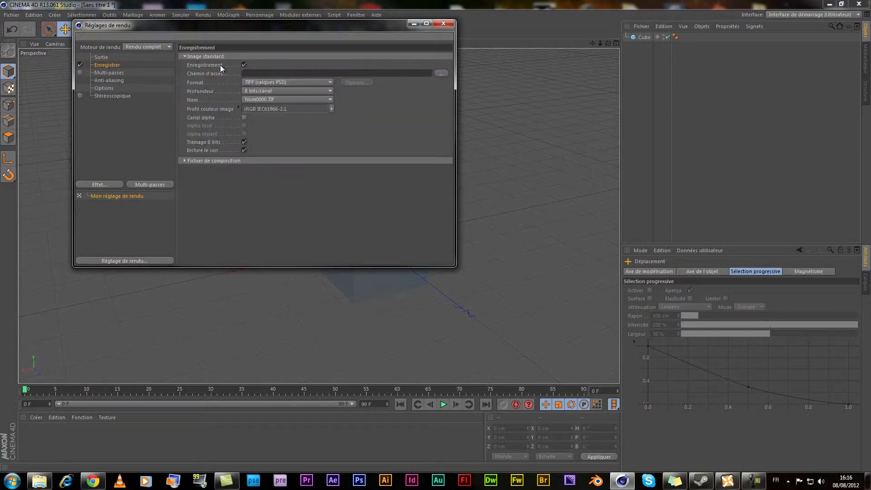
{"action": "left_click", "coordinate": [445, 73]}
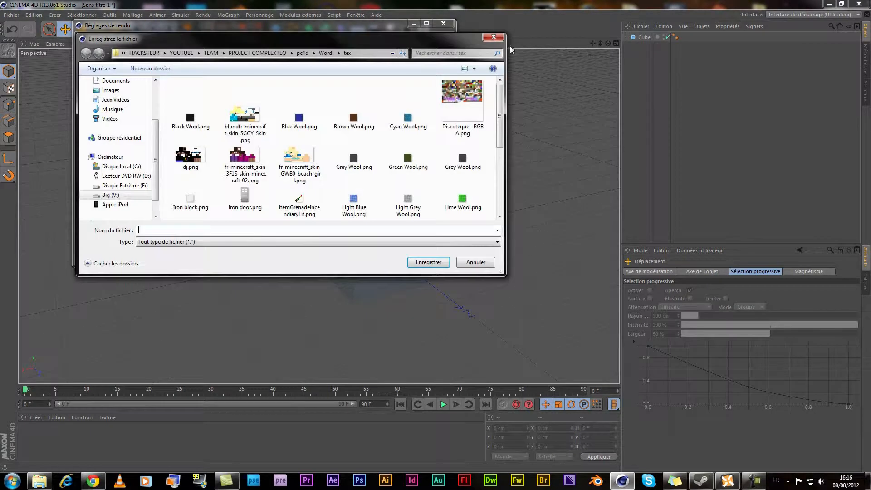
{"action": "left_click", "coordinate": [493, 39]}
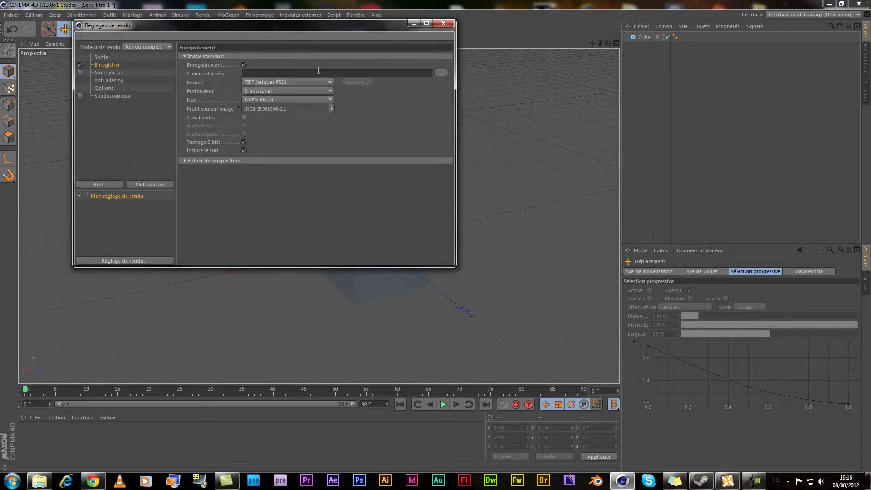
{"action": "left_click", "coordinate": [265, 85]}
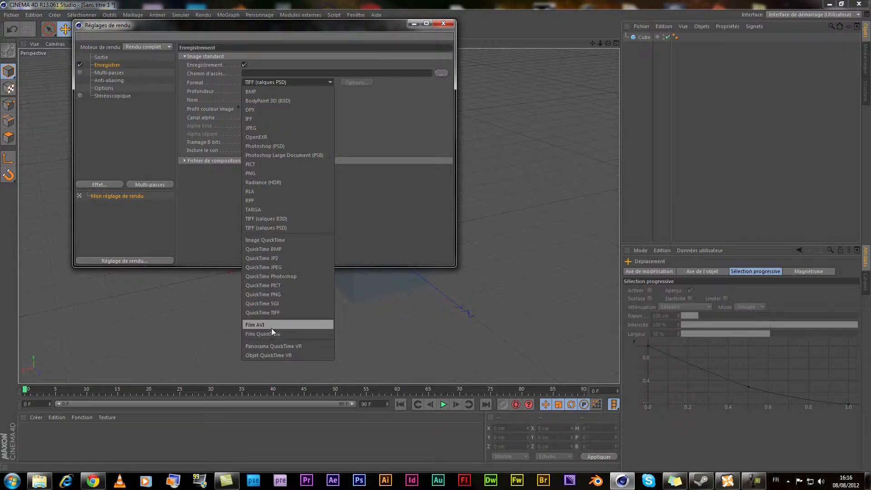
{"action": "left_click", "coordinate": [357, 121]}
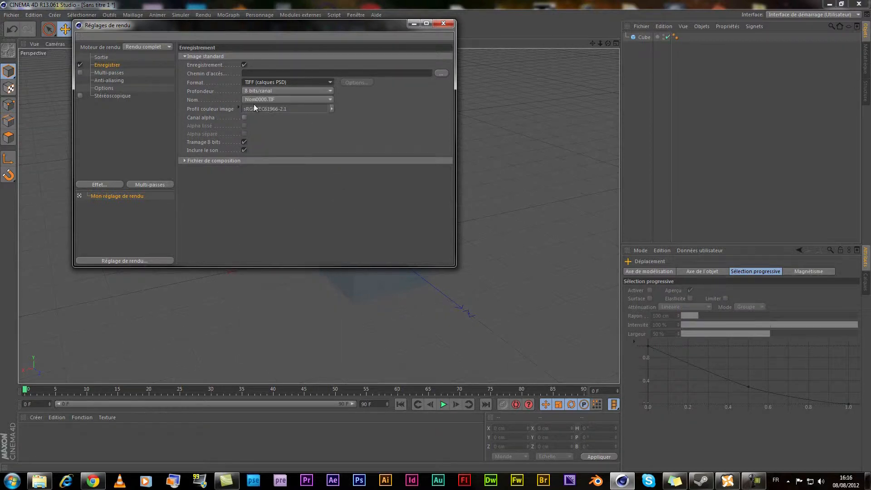
{"action": "left_click", "coordinate": [248, 93]}
{"action": "left_click", "coordinate": [248, 91]}
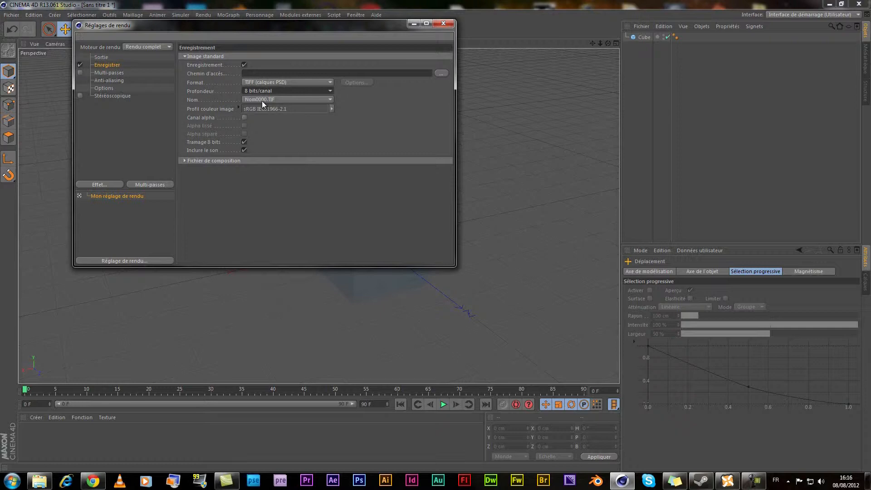
Try enabling Canal alpha and Alpha lissé for the saved image, and switch Canal alpha off again.
{"action": "left_click", "coordinate": [244, 117]}
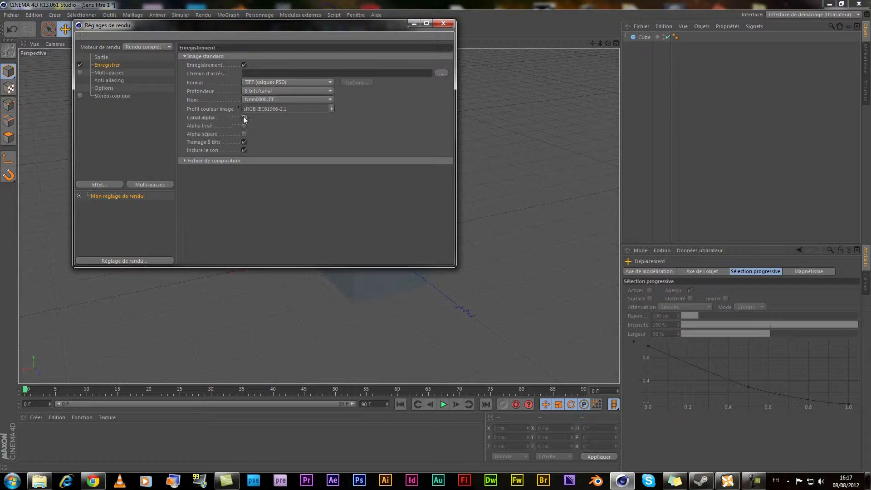
{"action": "left_click", "coordinate": [244, 125]}
{"action": "left_click", "coordinate": [244, 117]}
Look at the multi-pass settings, try the Au mieux anti-aliasing mode, and set Anti-Aliasing to Sans.
{"action": "left_click", "coordinate": [105, 73]}
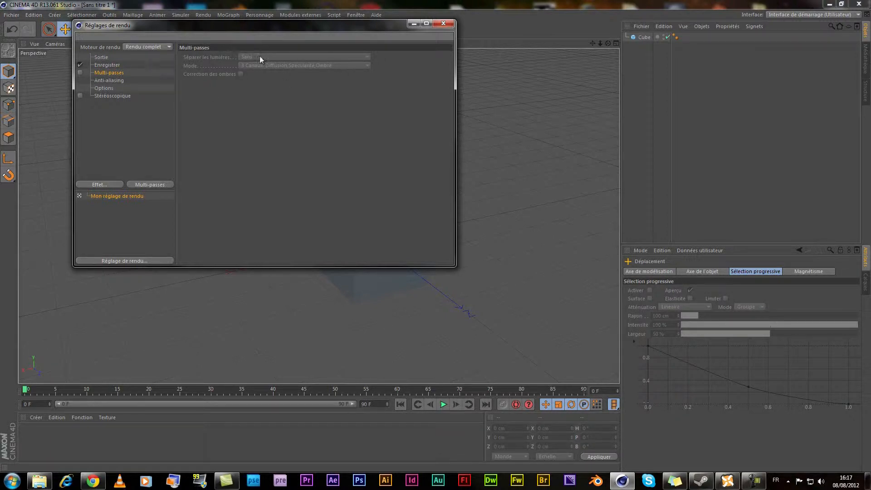
{"action": "left_click", "coordinate": [111, 80]}
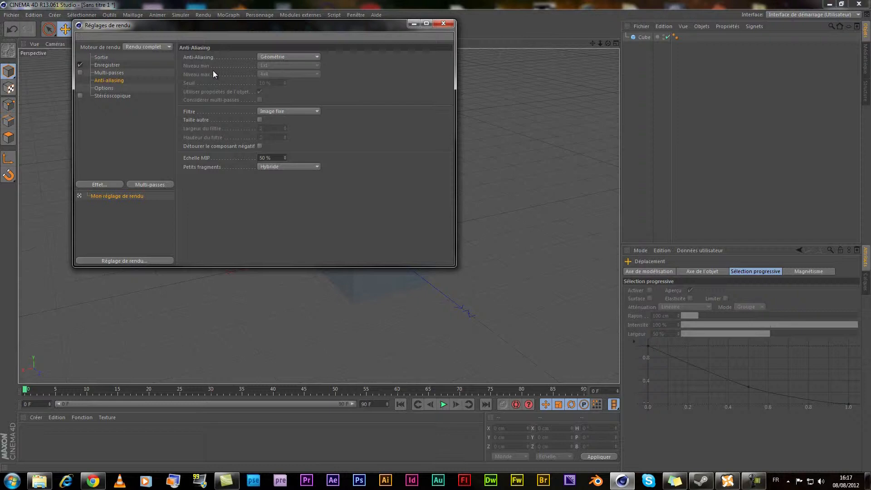
{"action": "left_click", "coordinate": [262, 56]}
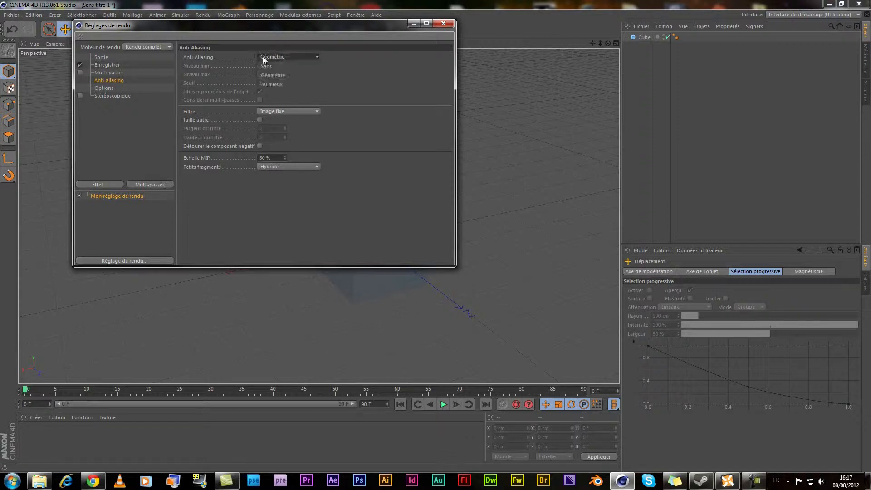
{"action": "left_click", "coordinate": [271, 85]}
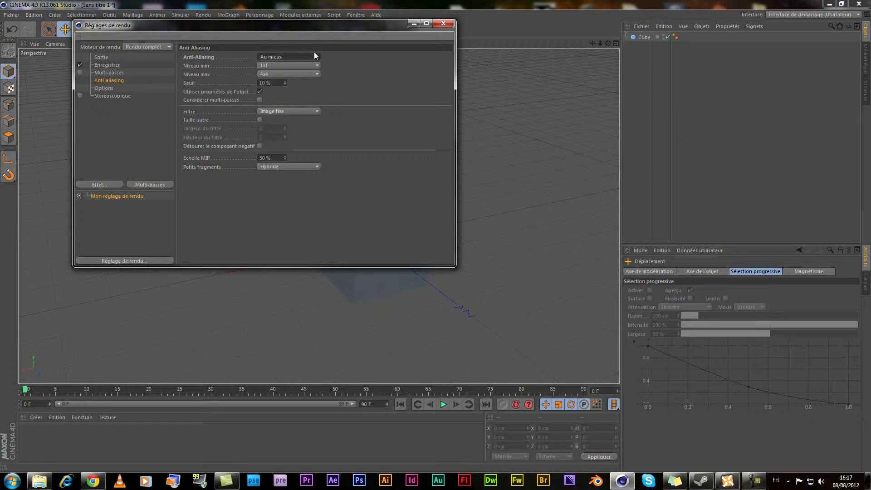
{"action": "left_click", "coordinate": [271, 55]}
{"action": "left_click", "coordinate": [267, 64]}
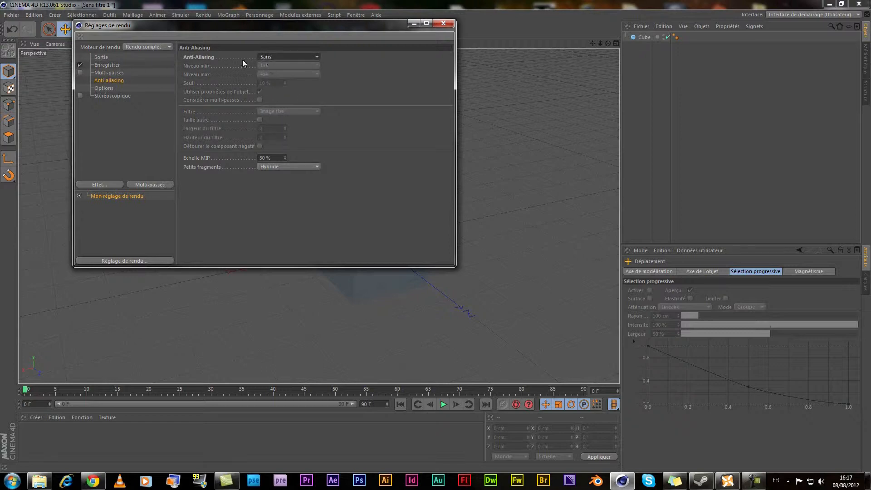
Look through the general render options, the stereoscopic settings and the list of available render effects.
{"action": "left_click", "coordinate": [107, 88]}
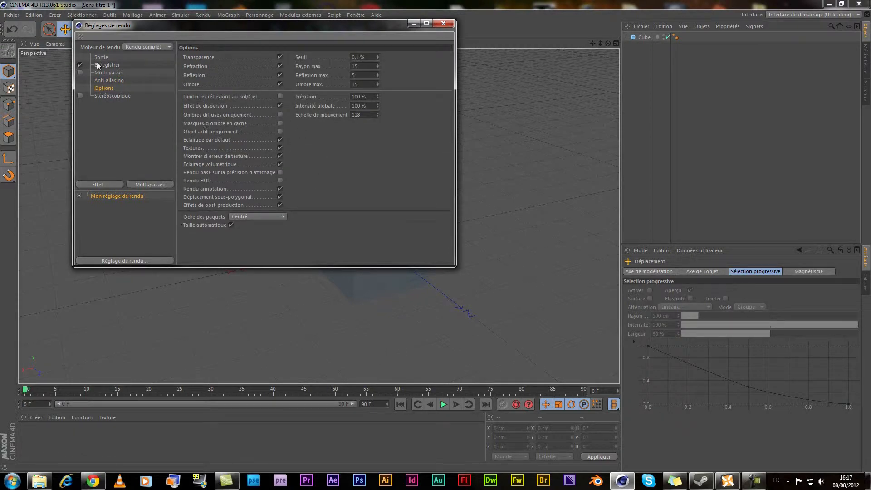
{"action": "left_click", "coordinate": [97, 93]}
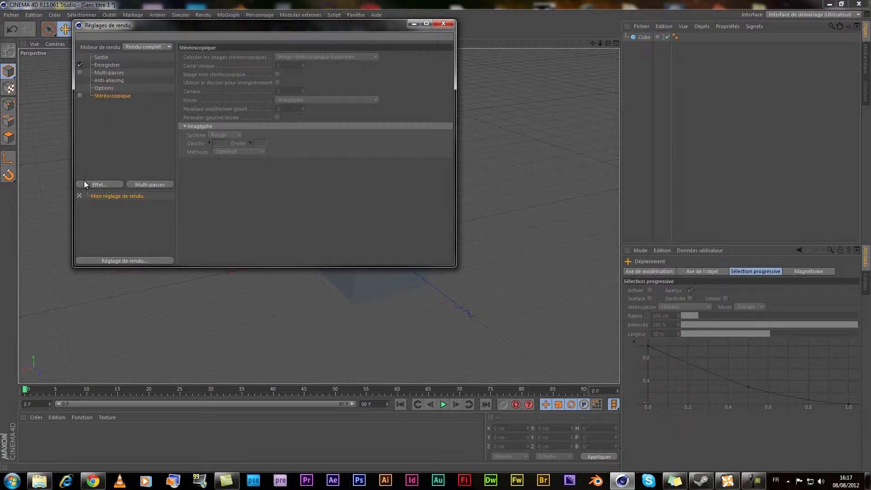
{"action": "left_click", "coordinate": [100, 184]}
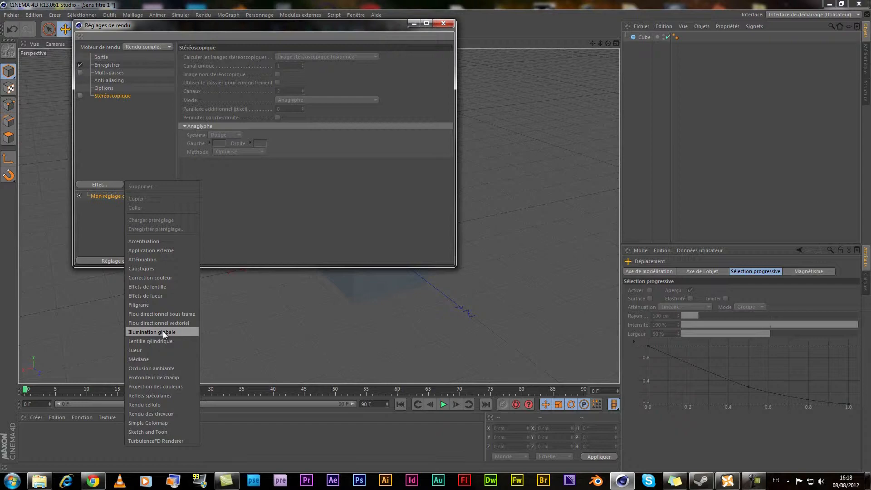
{"action": "left_click", "coordinate": [221, 210]}
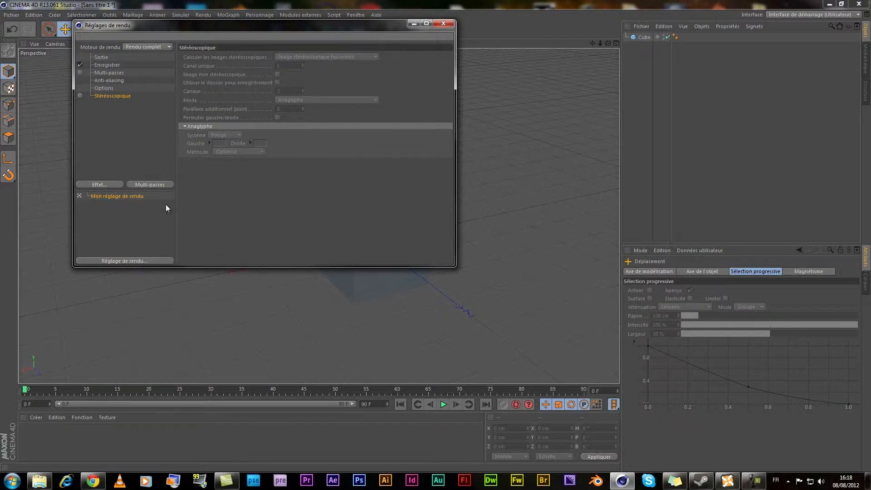
Add the Occlusion ambiante effect to the render settings, disable it, and close the render settings.
{"action": "left_click", "coordinate": [90, 185]}
{"action": "left_click", "coordinate": [151, 360]}
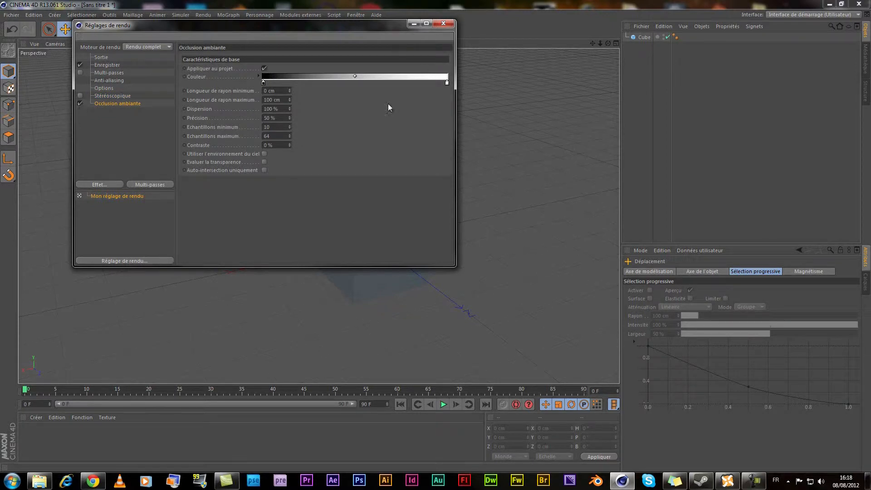
{"action": "left_click", "coordinate": [81, 105]}
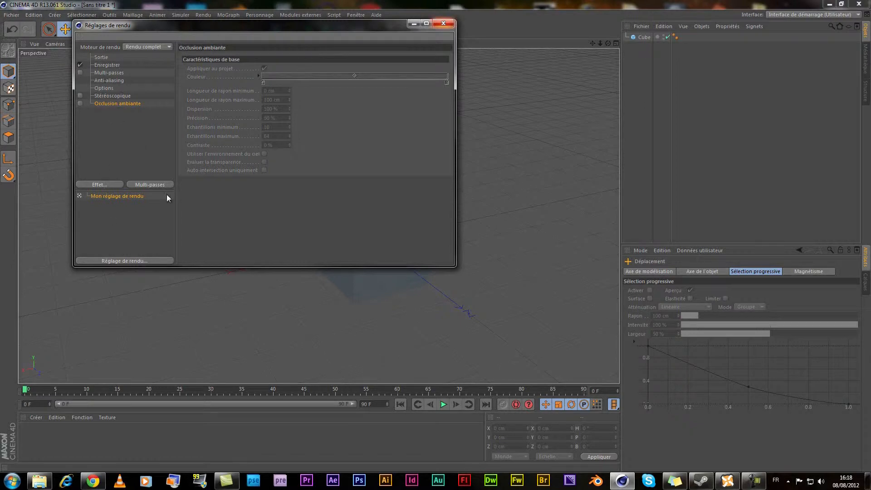
{"action": "left_click", "coordinate": [443, 23]}
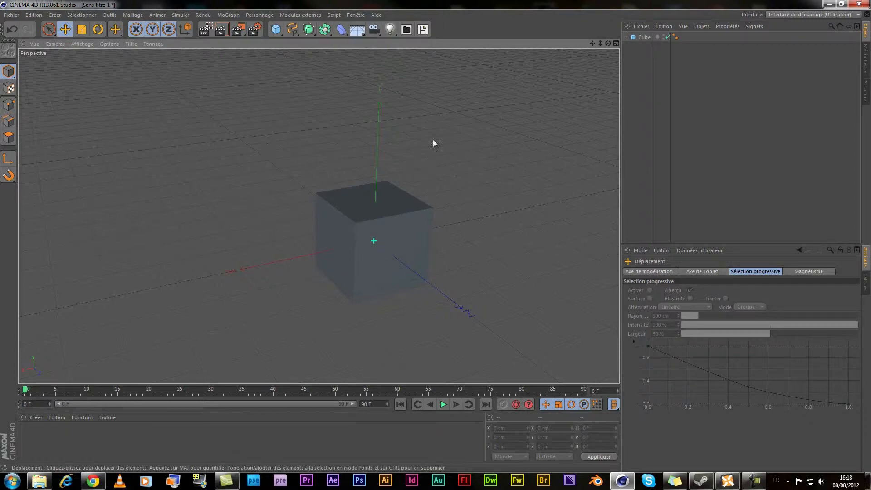
Try adding a second cube to the scene and delete it.
{"action": "left_click", "coordinate": [277, 33]}
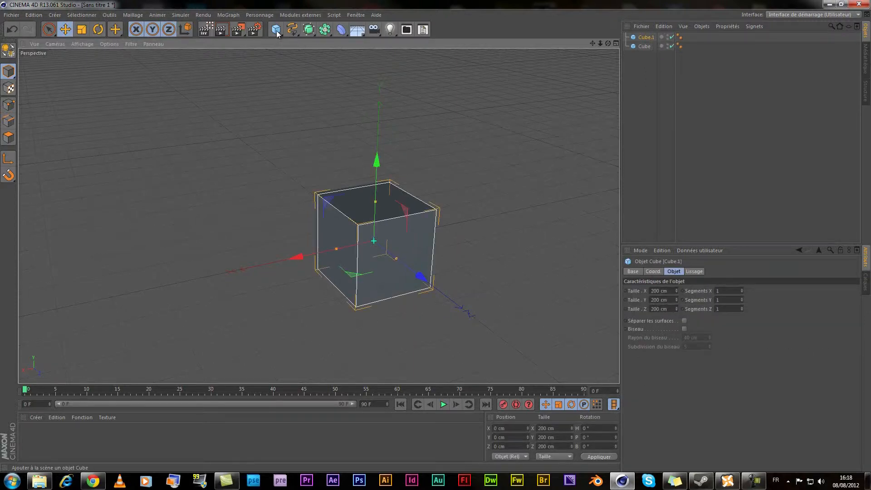
{"action": "left_click", "coordinate": [646, 36]}
{"action": "key", "text": "Delete"}
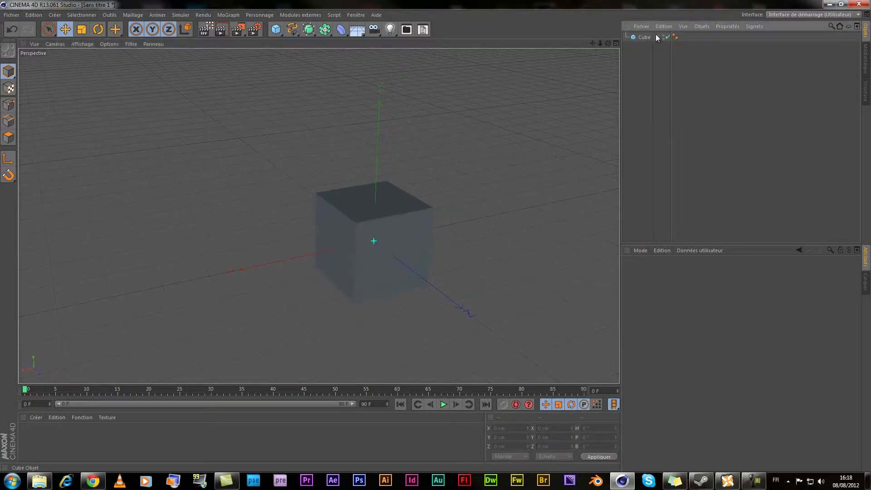
Look over the available primitives, splines, generators, modelling objects, deformers and environment objects.
{"action": "left_click", "coordinate": [276, 30]}
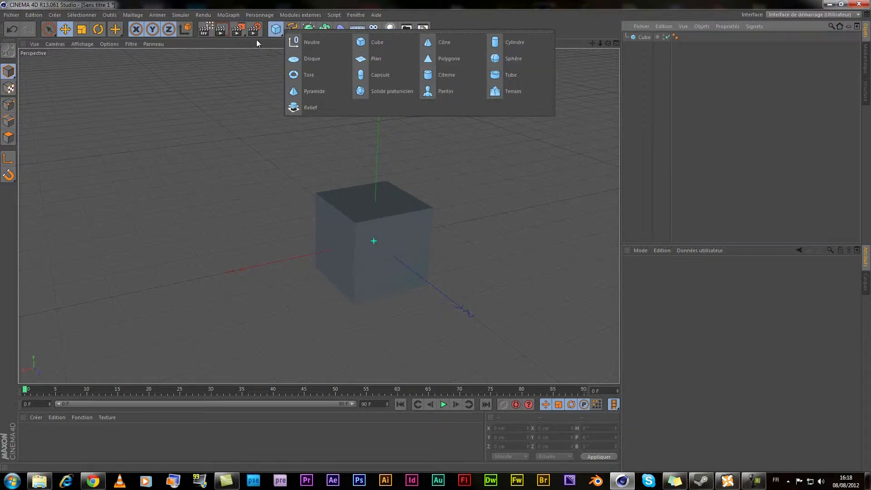
{"action": "left_click", "coordinate": [293, 33]}
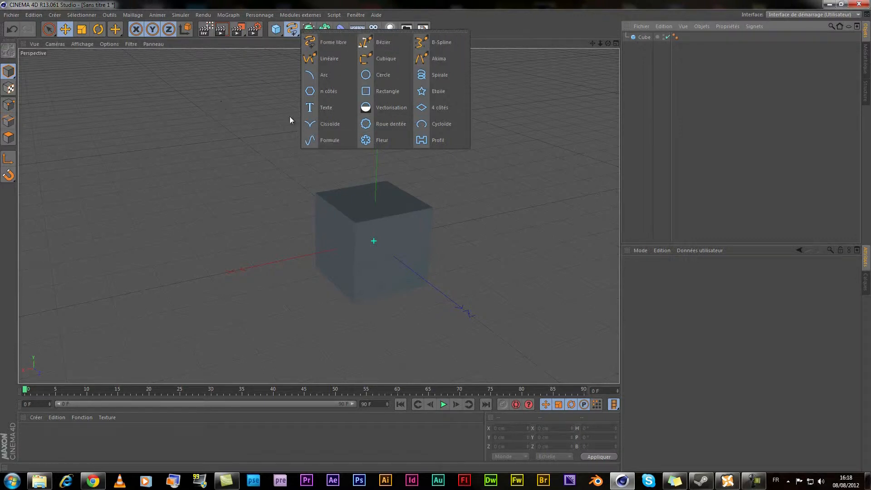
{"action": "left_click", "coordinate": [309, 30]}
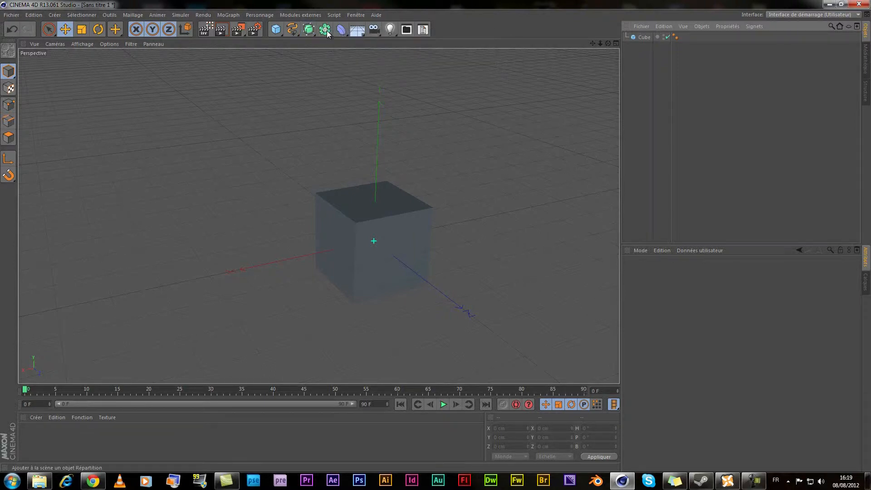
{"action": "left_click", "coordinate": [325, 30]}
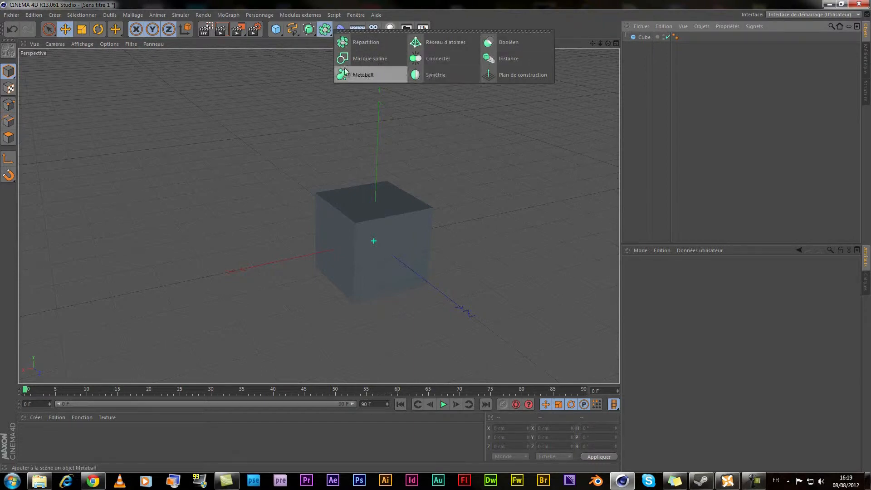
{"action": "left_click", "coordinate": [341, 30]}
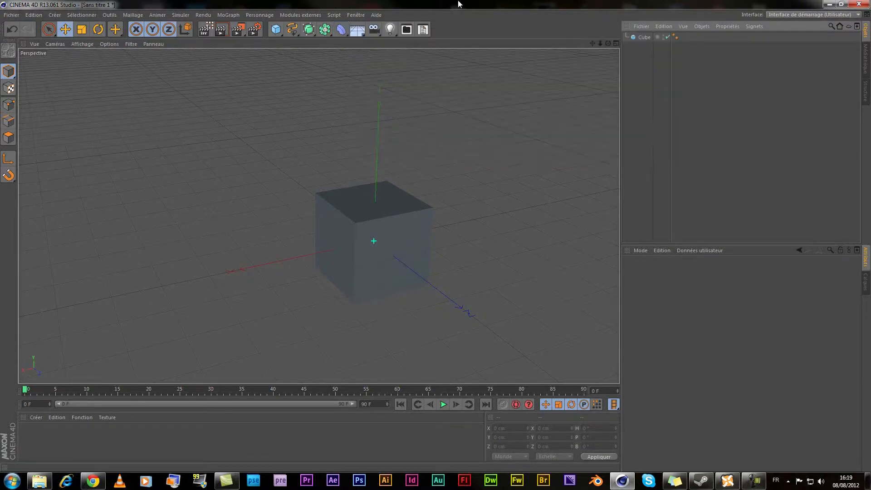
{"action": "left_click", "coordinate": [357, 30]}
Try adding a Plan through the cube, preview the render in the viewport, and delete the plane.
{"action": "left_click", "coordinate": [276, 30]}
{"action": "left_click", "coordinate": [362, 58]}
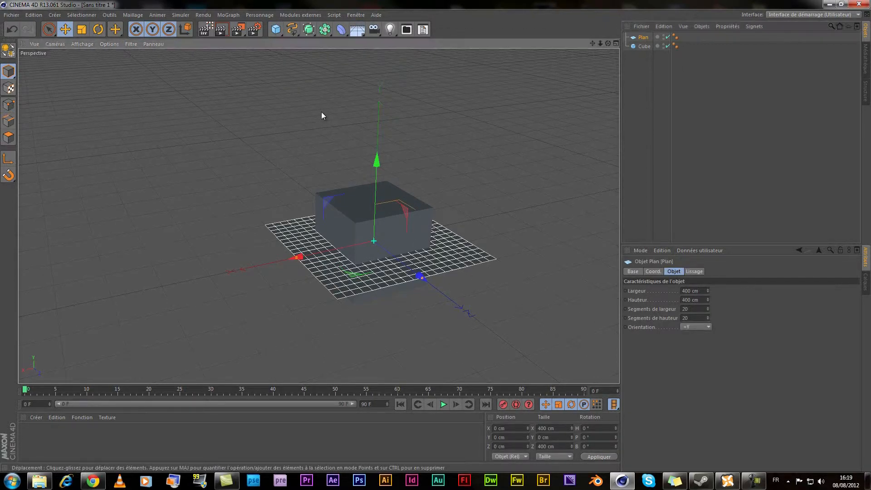
{"action": "key", "text": "ctrl+r"}
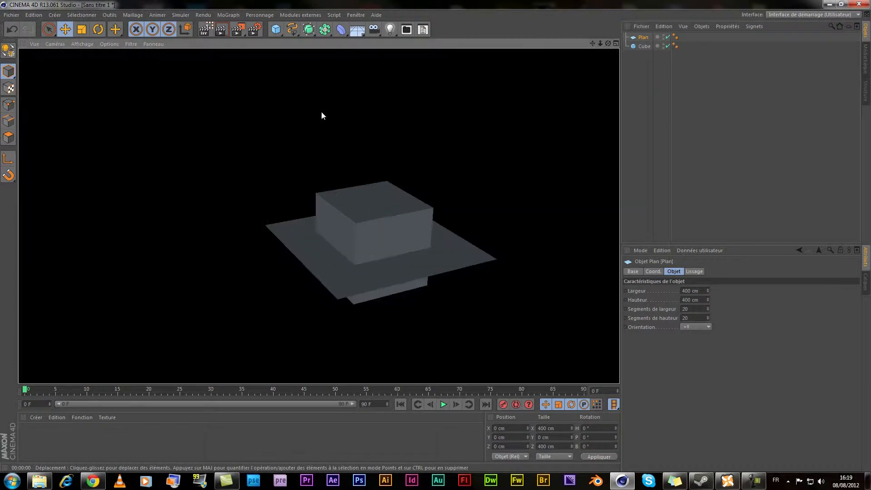
{"action": "left_click", "coordinate": [317, 262]}
{"action": "key", "text": "Delete"}
Try adding a Sol under the scene, preview its rendered horizon from a lower angle, and delete the floor.
{"action": "left_click_drag", "start_coordinate": [357, 34], "coordinate": [409, 59]}
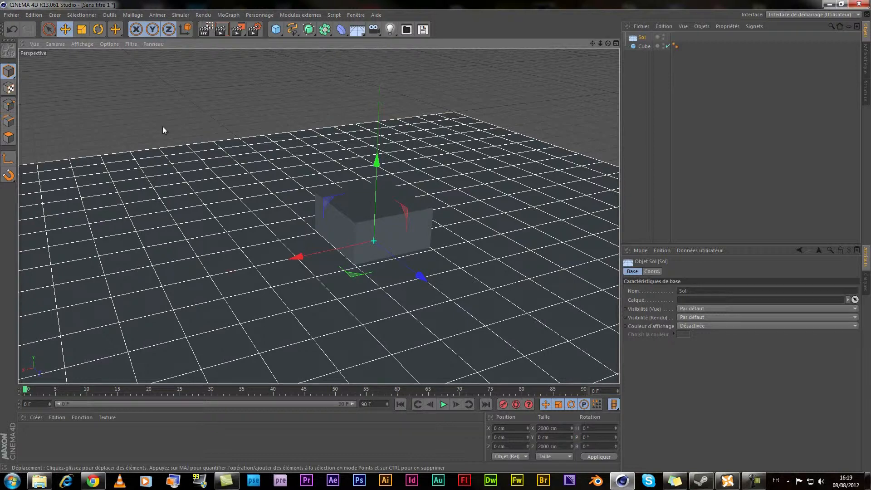
{"action": "left_click", "coordinate": [203, 143]}
{"action": "left_click_drag", "start_coordinate": [585, 211], "coordinate": [361, 148], "text": "alt"}
{"action": "key", "text": "ctrl+r"}
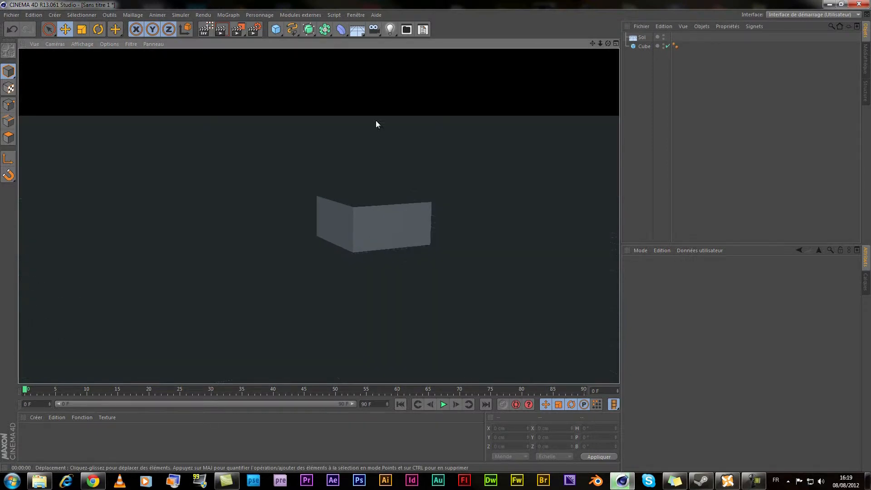
{"action": "left_click", "coordinate": [405, 80]}
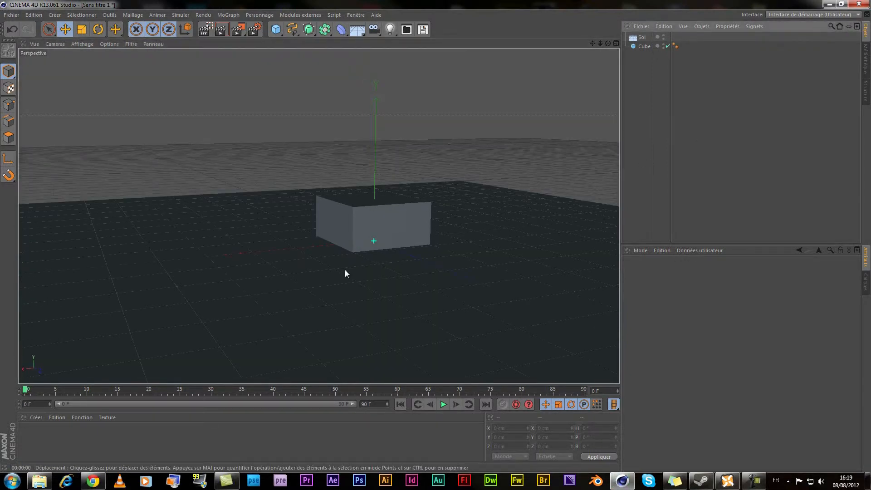
{"action": "left_click", "coordinate": [638, 39]}
{"action": "key", "text": "Delete"}
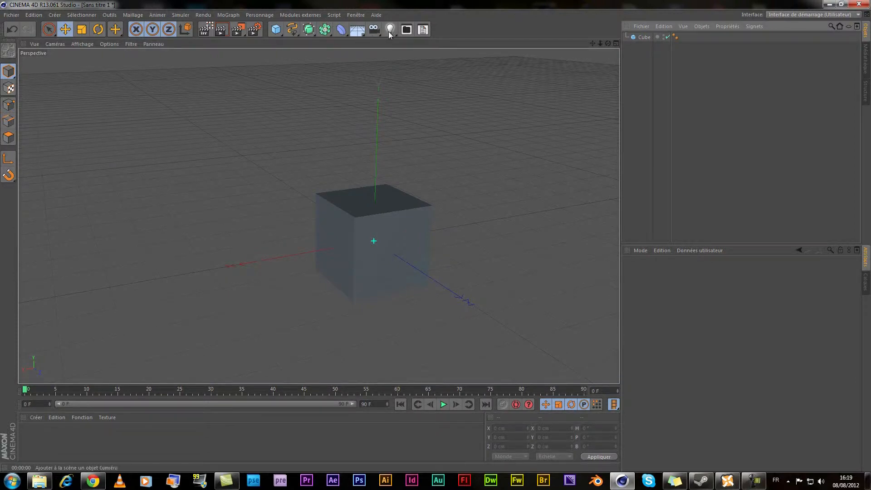
Try adding a Ciel around the cube, delete it, and look over the other environment objects.
{"action": "left_click_drag", "start_coordinate": [357, 33], "coordinate": [410, 60]}
{"action": "mouse_move", "coordinate": [432, 216]}
{"action": "left_mouse_down", "text": "alt"}
{"action": "mouse_move", "coordinate": [474, 209]}
{"action": "mouse_move", "coordinate": [403, 224]}
{"action": "mouse_move", "coordinate": [428, 224]}
{"action": "left_mouse_up", "text": "alt"}
{"action": "middle_click_drag", "start_coordinate": [428, 224], "coordinate": [418, 236], "text": "alt"}
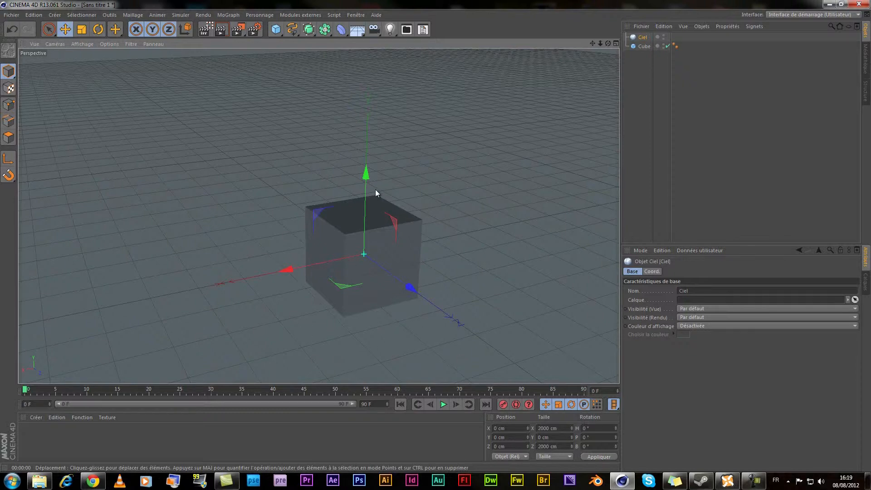
{"action": "left_click", "coordinate": [603, 121]}
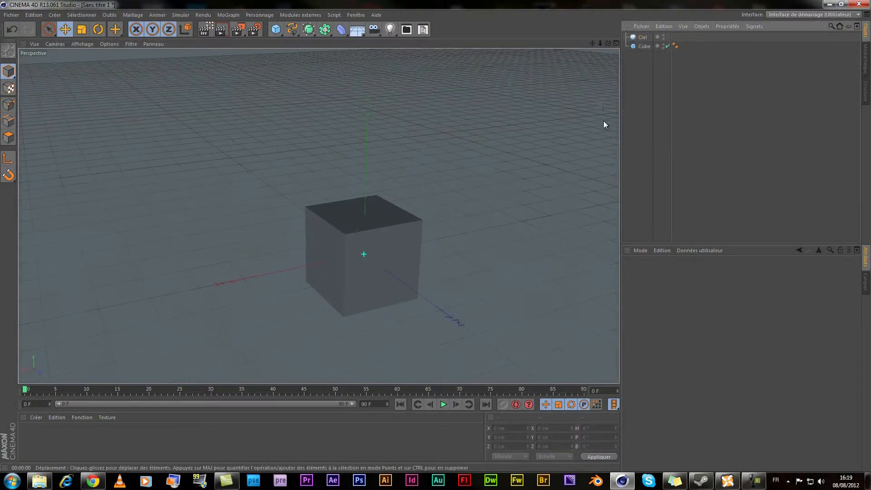
{"action": "left_click", "coordinate": [633, 37]}
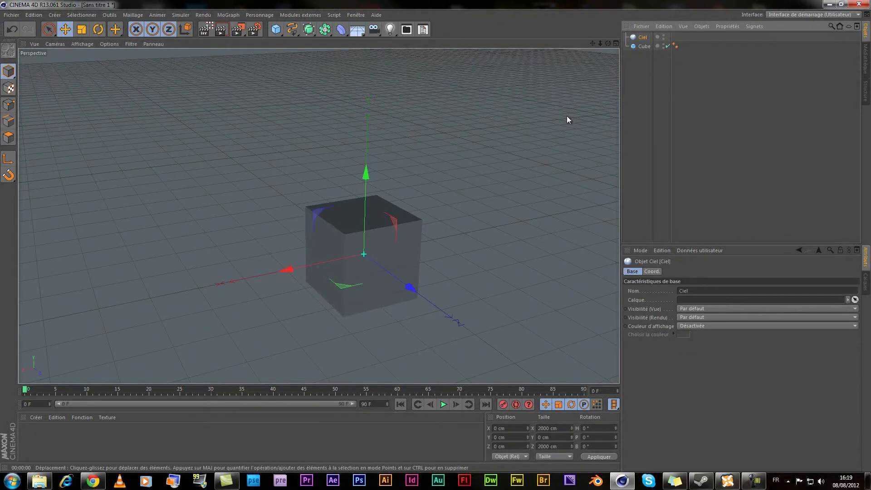
{"action": "key", "text": "Delete"}
{"action": "left_click", "coordinate": [362, 31]}
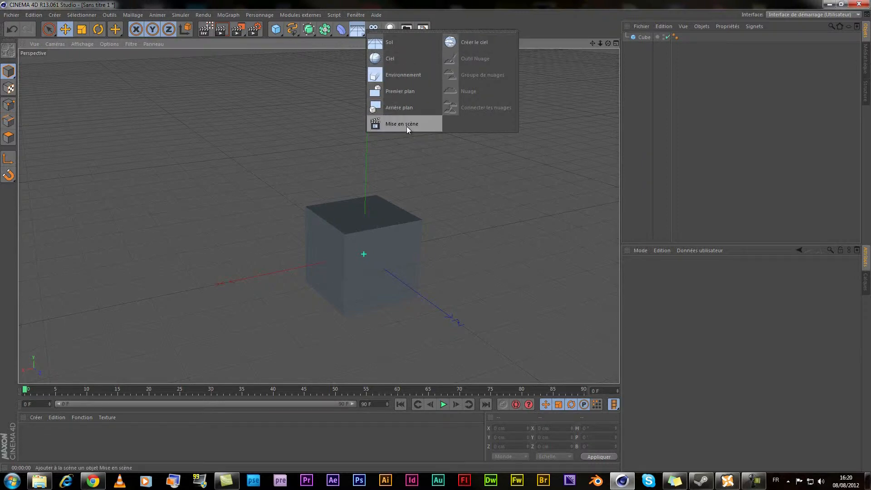
{"action": "left_click", "coordinate": [348, 2]}
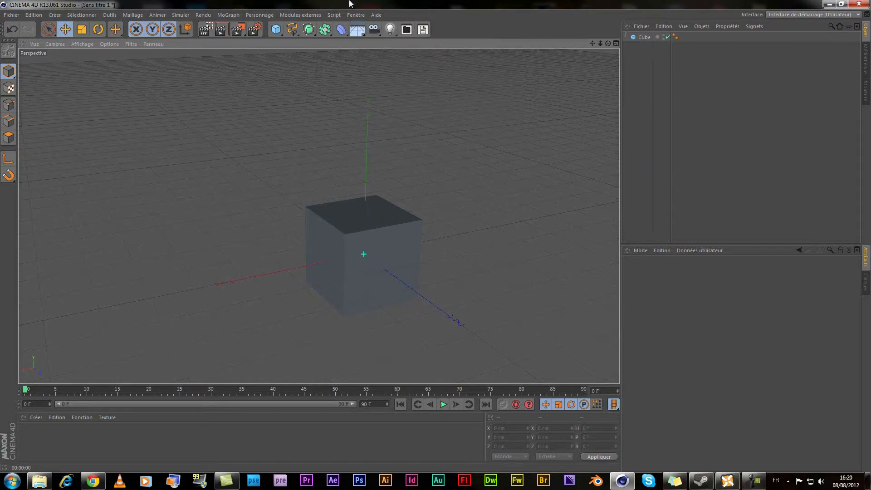
Try adding a standard Caméra, reframe the cube through it, inspect it from outside its view, and delete it.
{"action": "left_click", "coordinate": [372, 30]}
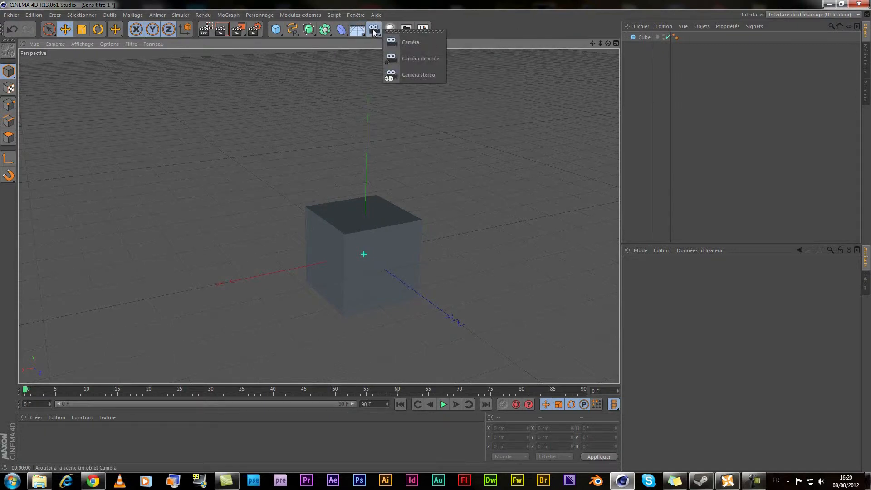
{"action": "left_click", "coordinate": [416, 46]}
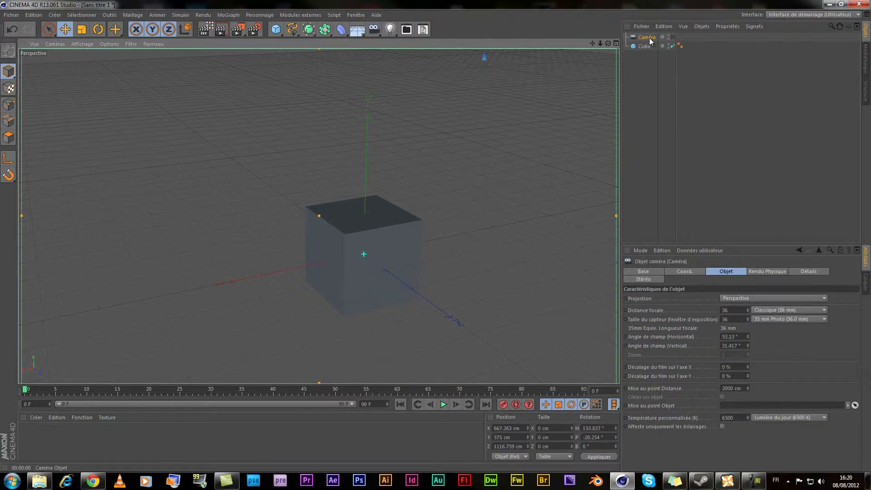
{"action": "left_click", "coordinate": [673, 38]}
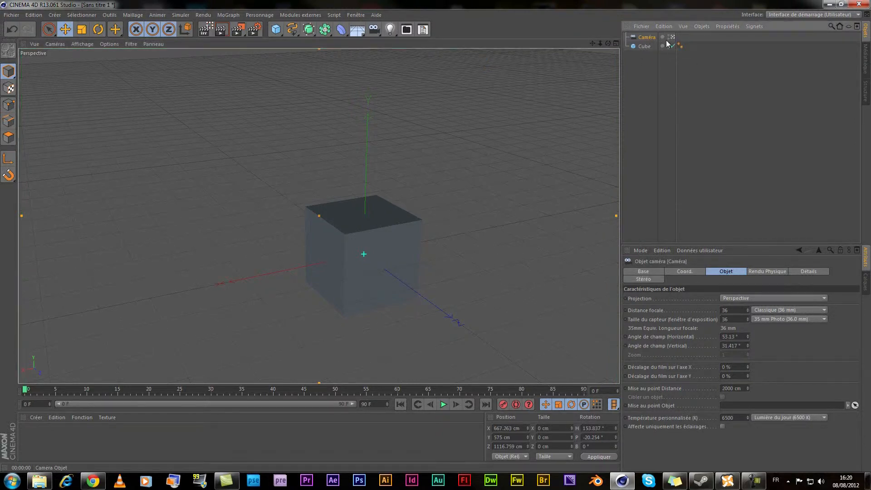
{"action": "left_click_drag", "start_coordinate": [464, 182], "coordinate": [544, 136], "text": "alt"}
{"action": "left_click", "coordinate": [673, 37]}
{"action": "scroll", "coordinate": [470, 178], "scroll_direction": "down", "scroll_amount": 5}
{"action": "scroll", "coordinate": [351, 216], "scroll_direction": "up", "scroll_amount": 5}
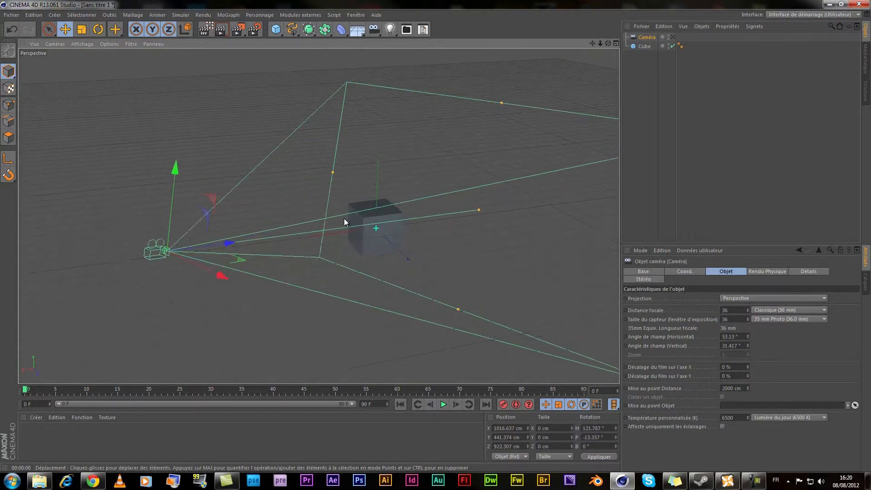
{"action": "left_click", "coordinate": [374, 29]}
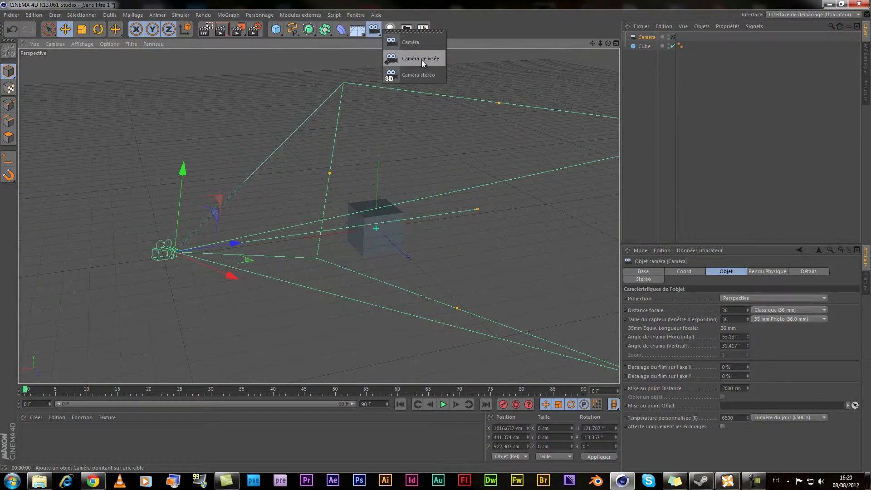
{"action": "key", "text": "Delete"}
Try adding a Caméra de visée, select its target object, and delete the camera together with the target.
{"action": "left_click_drag", "start_coordinate": [376, 32], "coordinate": [417, 58]}
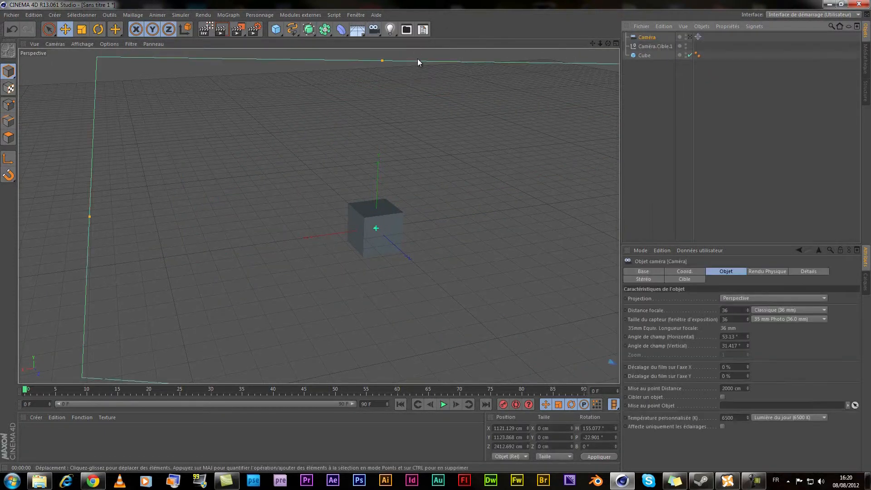
{"action": "left_click", "coordinate": [657, 45]}
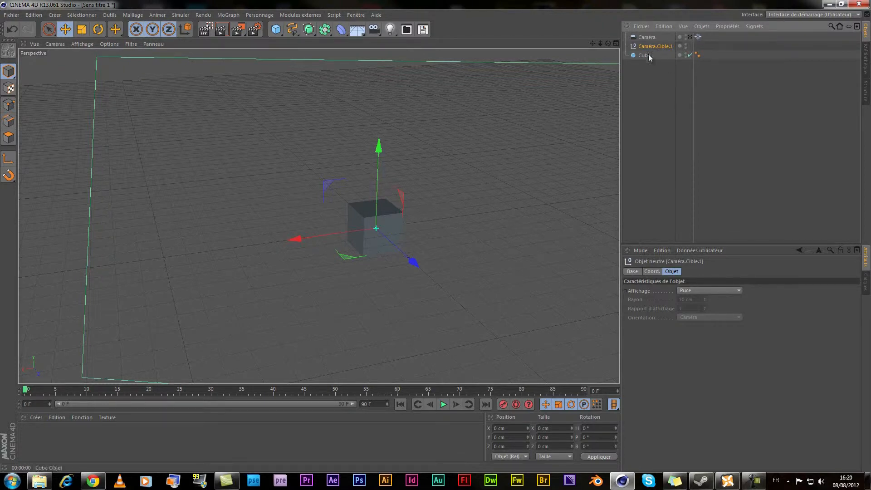
{"action": "left_click", "coordinate": [646, 39], "text": "shift"}
{"action": "key", "text": "Delete"}
Add an omni Lumière to the scene and raise it about 250 cm along Y, above the cube.
{"action": "left_click_drag", "start_coordinate": [373, 31], "coordinate": [394, 23]}
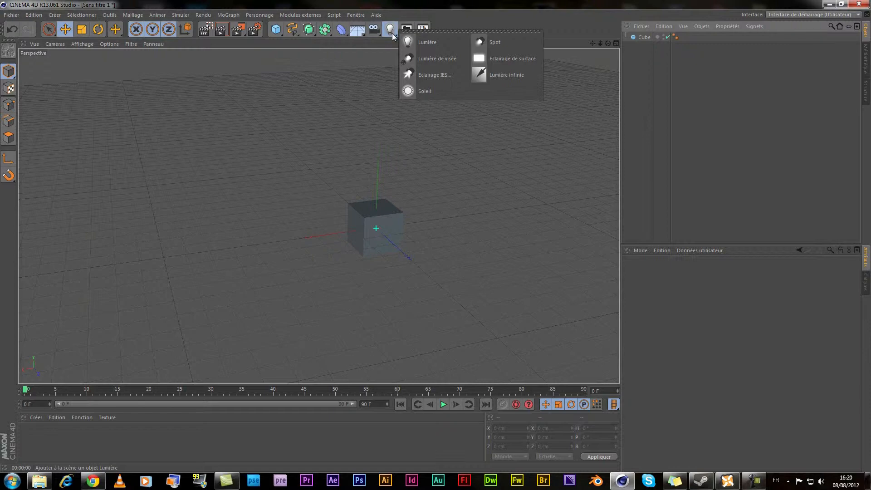
{"action": "left_click", "coordinate": [427, 42]}
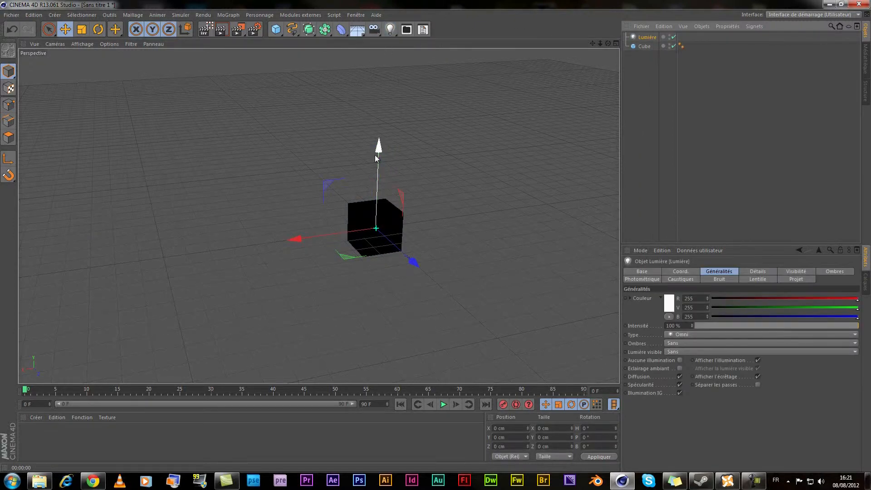
{"action": "left_click_drag", "start_coordinate": [379, 147], "coordinate": [379, 95]}
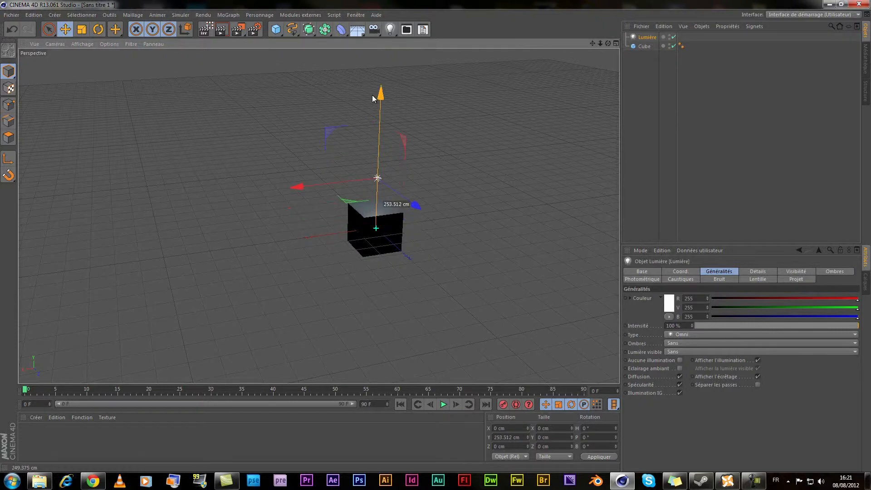
Switch the Lumière off and back on to compare the cube's shading.
{"action": "left_click", "coordinate": [673, 37]}
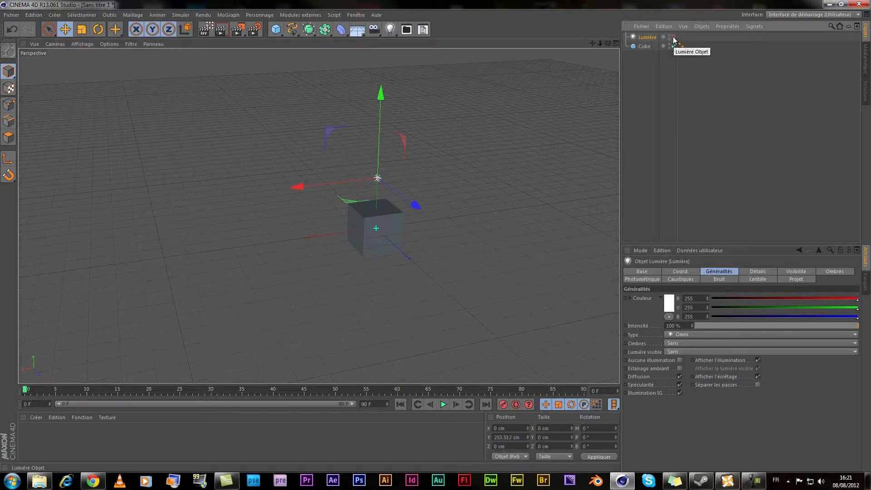
{"action": "left_click", "coordinate": [673, 38]}
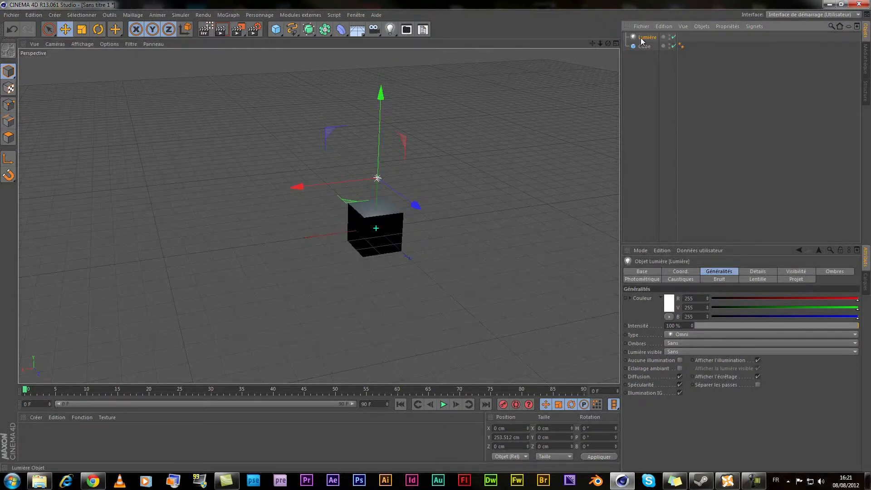
Try changing the Lumière type to Spot, aim it down at the cube from above, and delete it.
{"action": "left_click", "coordinate": [679, 335]}
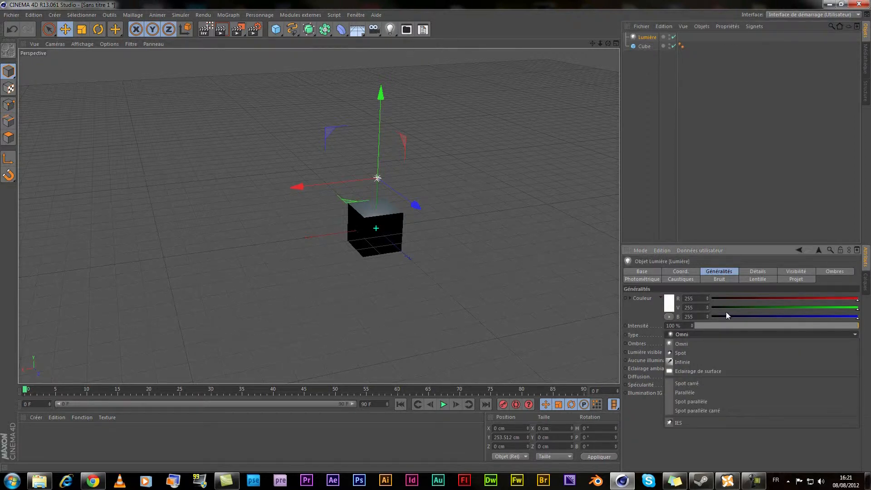
{"action": "left_click", "coordinate": [699, 355]}
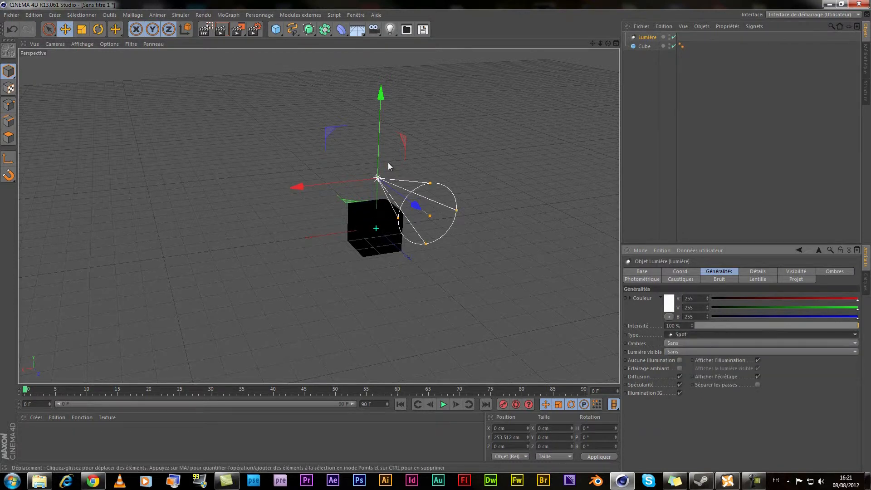
{"action": "key", "text": "r"}
{"action": "left_click_drag", "start_coordinate": [389, 145], "coordinate": [401, 170]}
{"action": "key", "text": "e"}
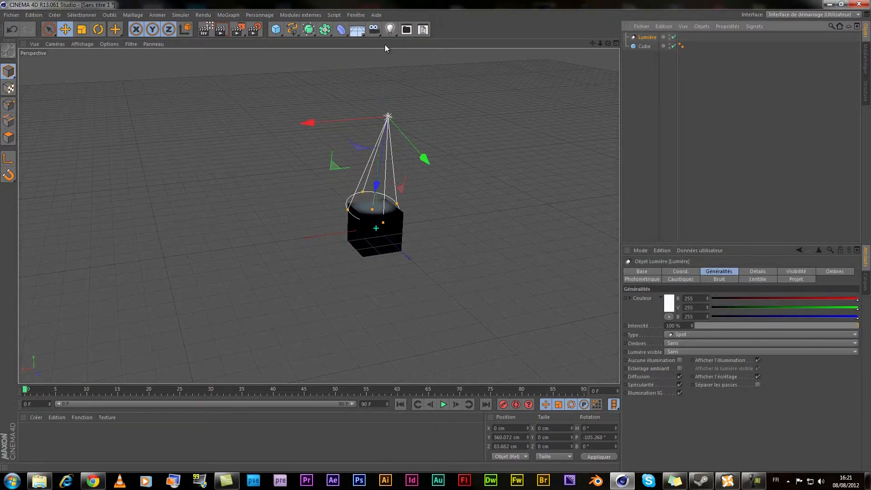
{"action": "key", "text": "Delete"}
Add a new Lumière to the scene and set its Ombres option to Masques d'ombres (ombres diffuses).
{"action": "left_click", "coordinate": [391, 29]}
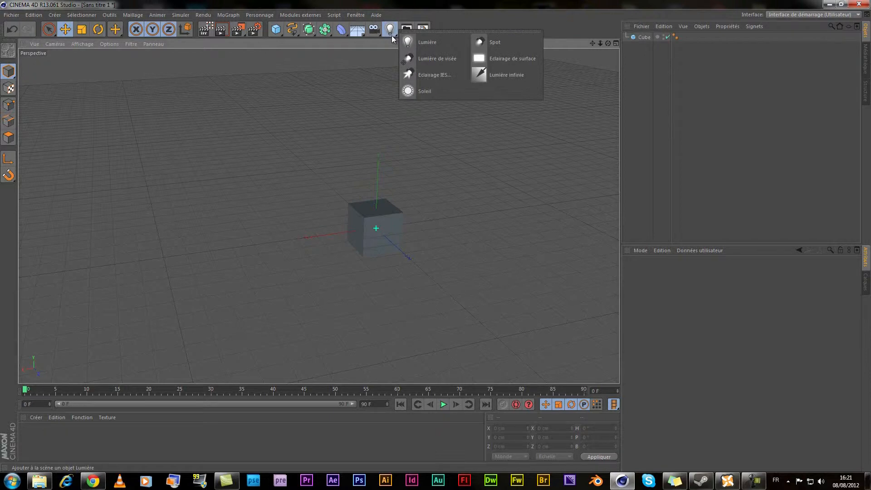
{"action": "left_click", "coordinate": [434, 40]}
{"action": "left_click", "coordinate": [673, 325]}
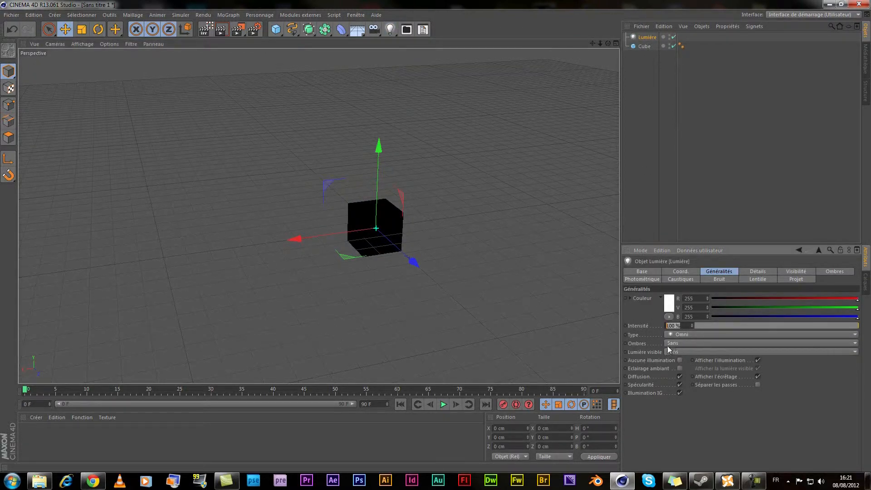
{"action": "left_click", "coordinate": [671, 344]}
{"action": "left_click", "coordinate": [674, 362]}
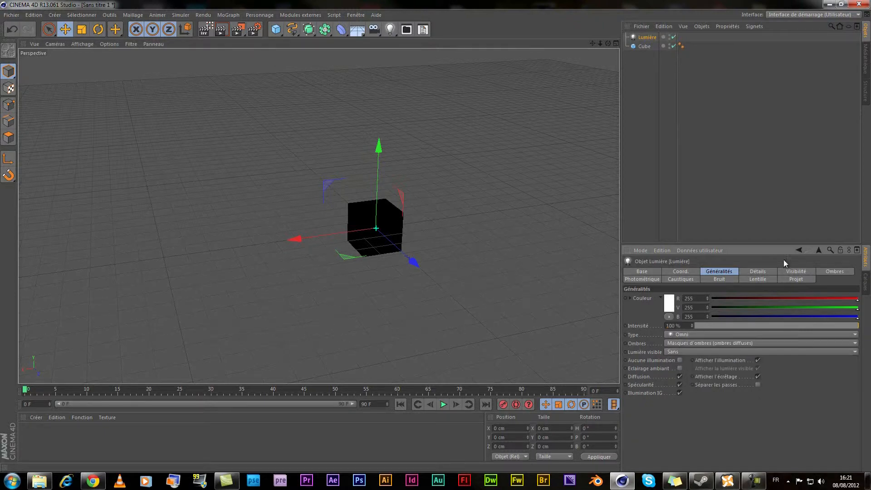
Look through the light's Ombres, Caustiques, Coord., Détails, Visibilité and Bruit settings, and delete the light.
{"action": "left_click", "coordinate": [836, 271]}
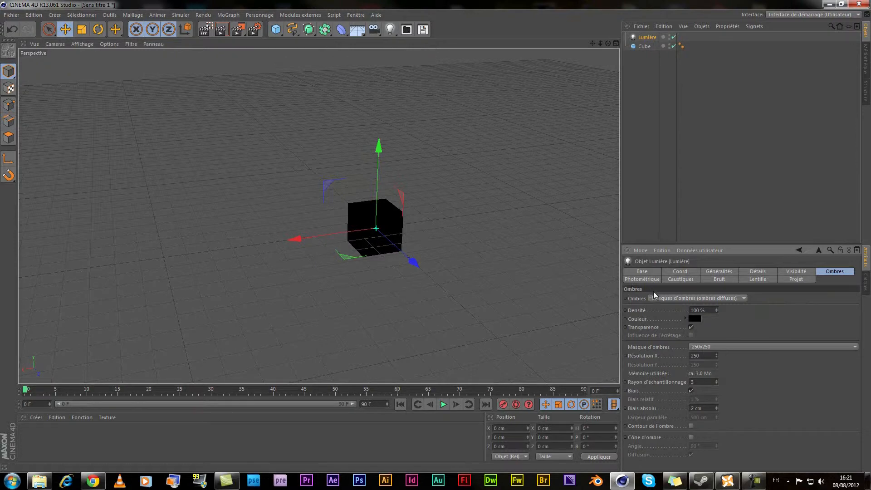
{"action": "left_click", "coordinate": [682, 278]}
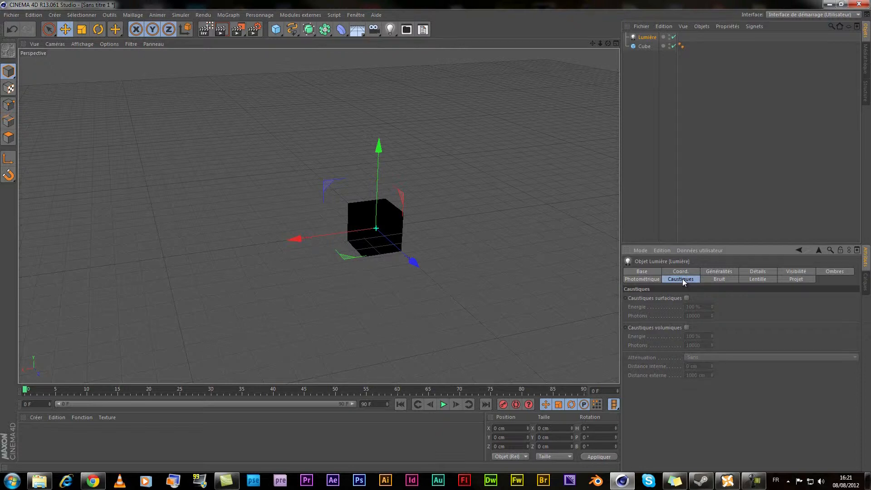
{"action": "left_click", "coordinate": [681, 271]}
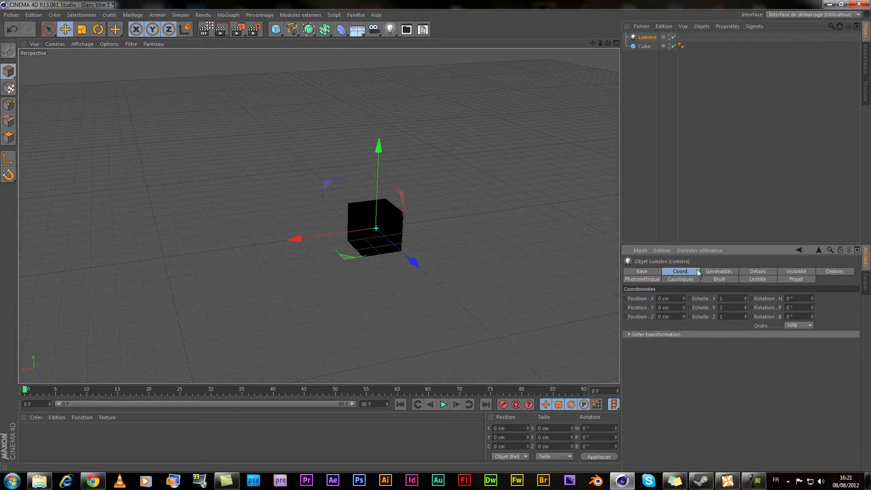
{"action": "left_click", "coordinate": [758, 274]}
{"action": "left_click", "coordinate": [794, 272]}
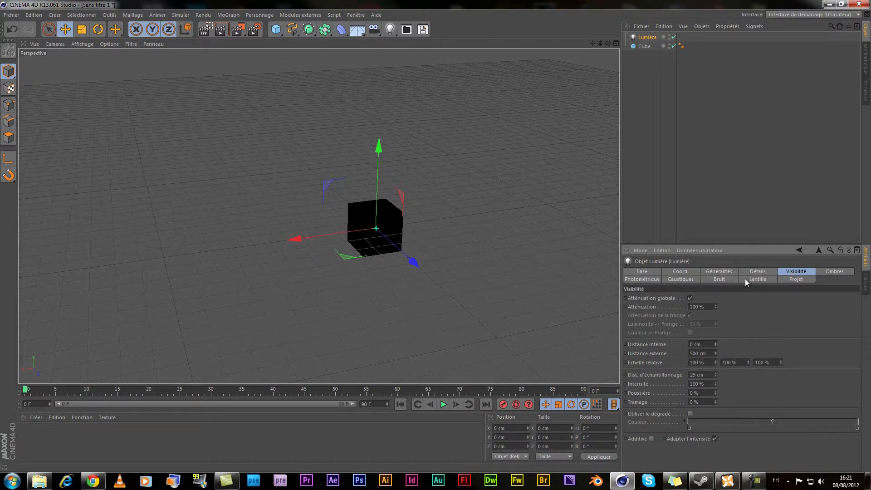
{"action": "left_click", "coordinate": [720, 279]}
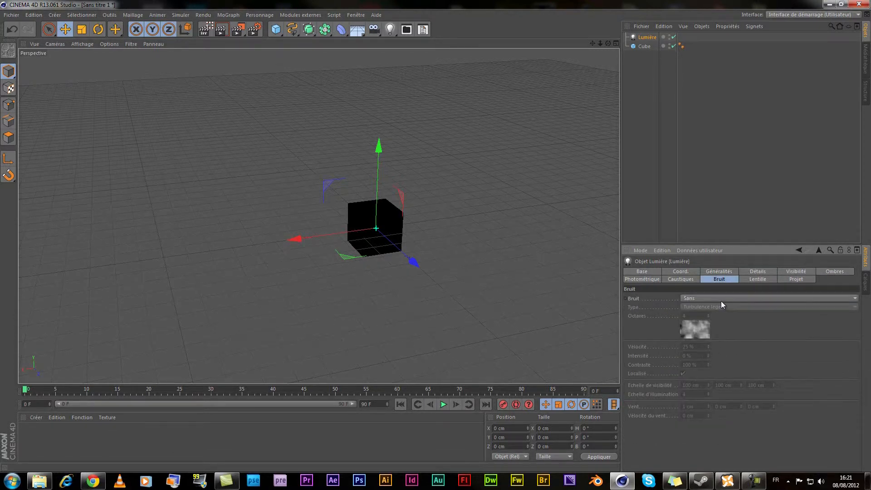
{"action": "left_click", "coordinate": [653, 37]}
{"action": "key", "text": "Delete"}
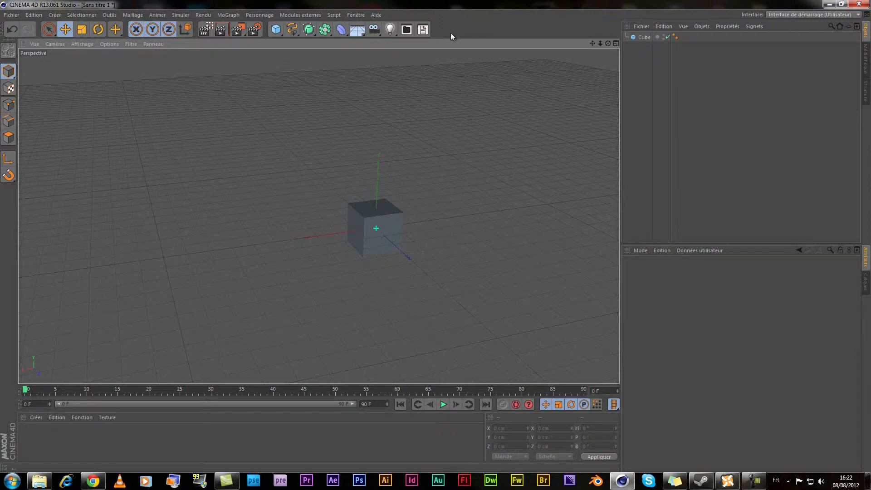
View the list of open documents and close it.
{"action": "left_click", "coordinate": [421, 30]}
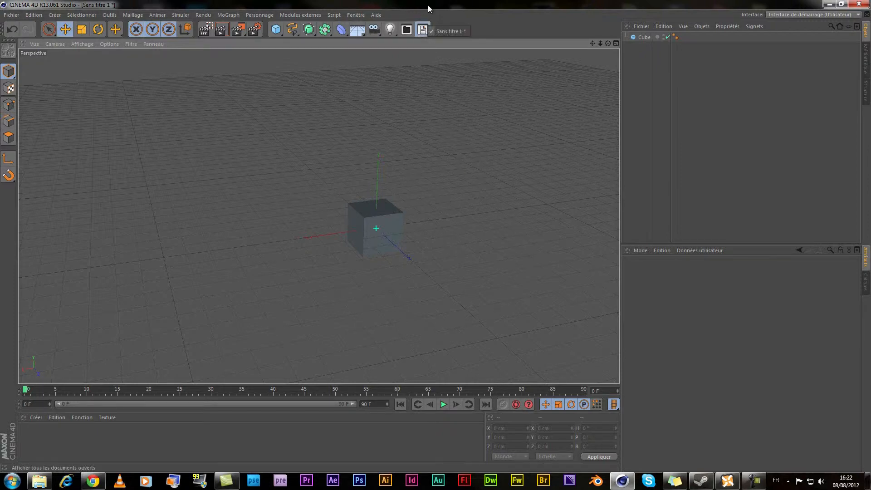
{"action": "left_click", "coordinate": [425, 42]}
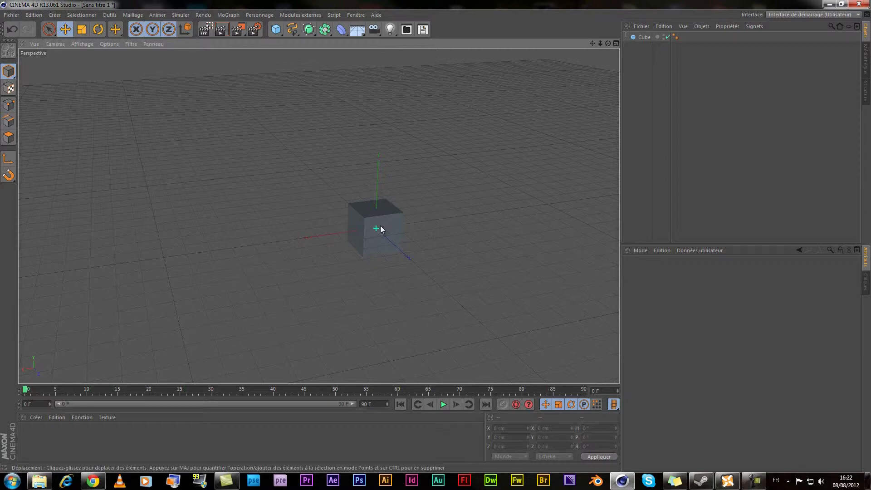
Select the cube and try disabling and re-enabling it and its visibility in the object list.
{"action": "left_click", "coordinate": [640, 38]}
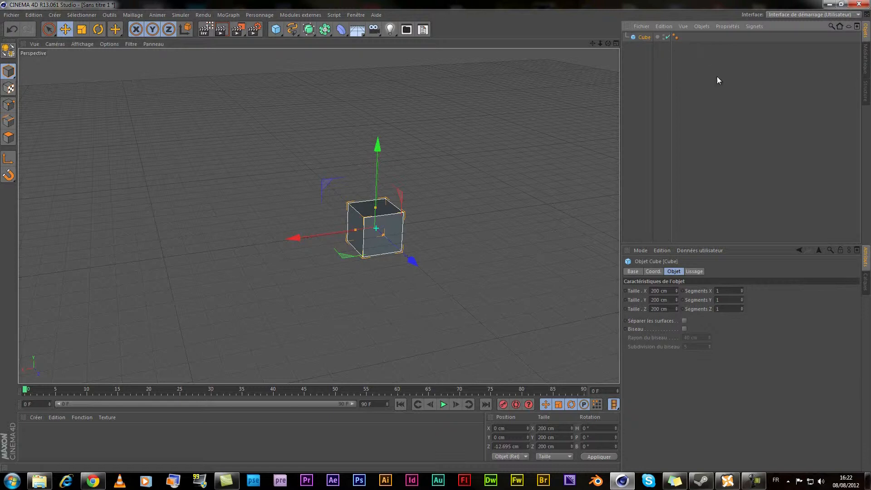
{"action": "left_click", "coordinate": [667, 37]}
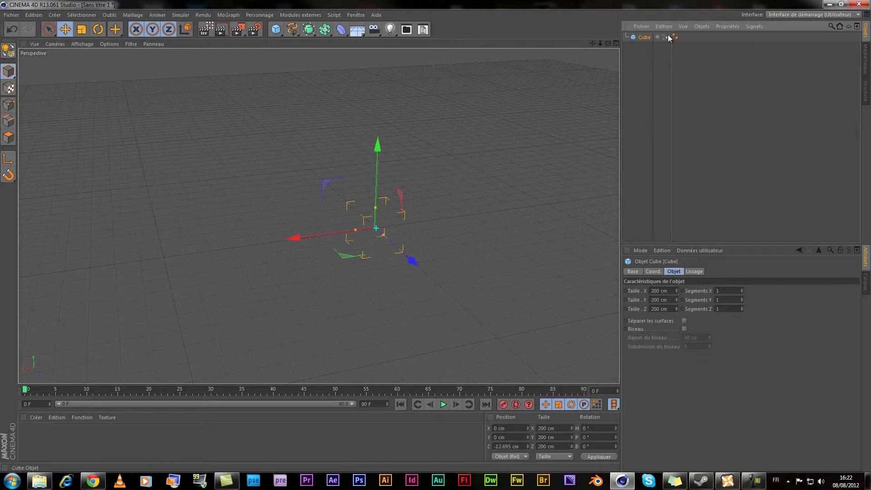
{"action": "left_click", "coordinate": [666, 38]}
{"action": "left_click", "coordinate": [663, 40]}
{"action": "left_click", "coordinate": [664, 38]}
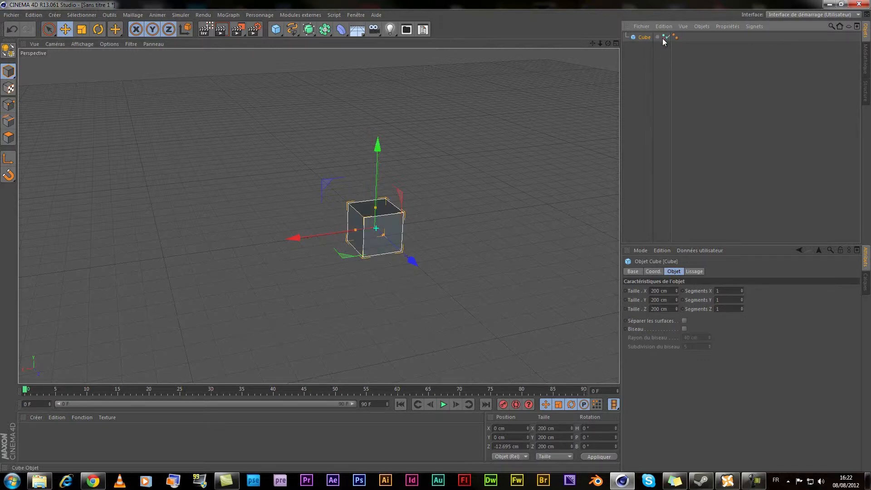
{"action": "left_click", "coordinate": [665, 38]}
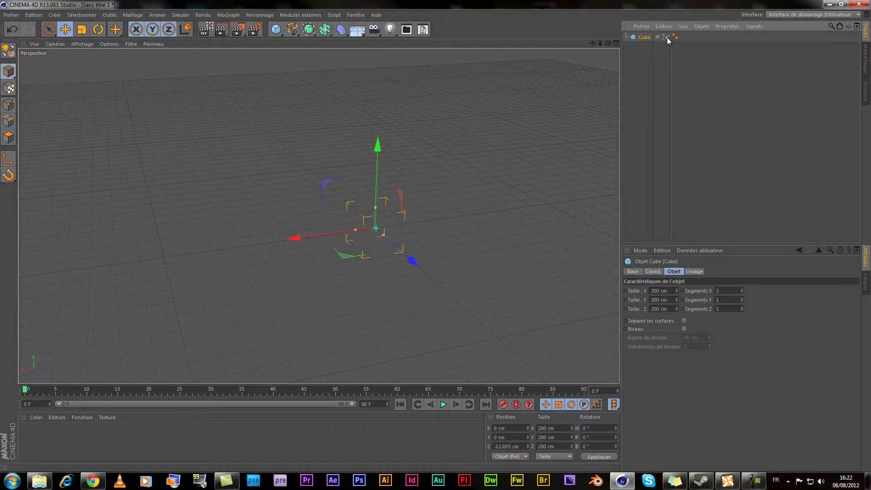
{"action": "left_click", "coordinate": [666, 37]}
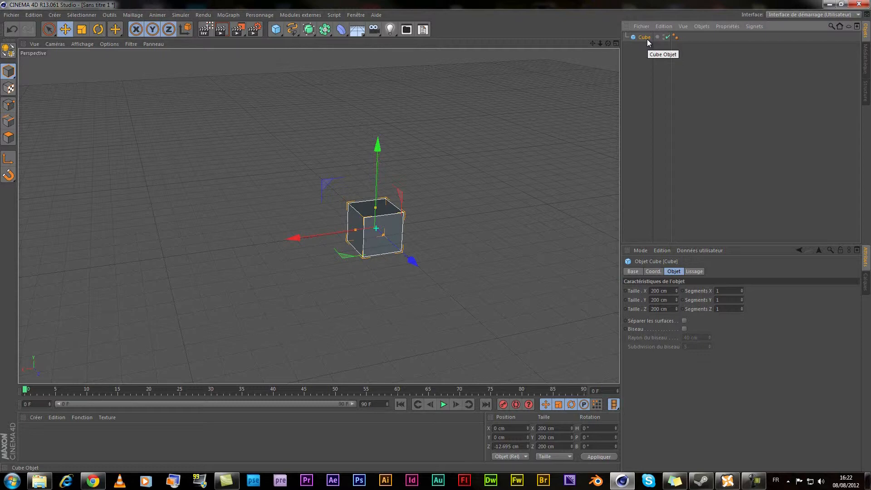
Try editing the cube's Y size and setting Segments X to 10, undoing the changes.
{"action": "left_click", "coordinate": [667, 300]}
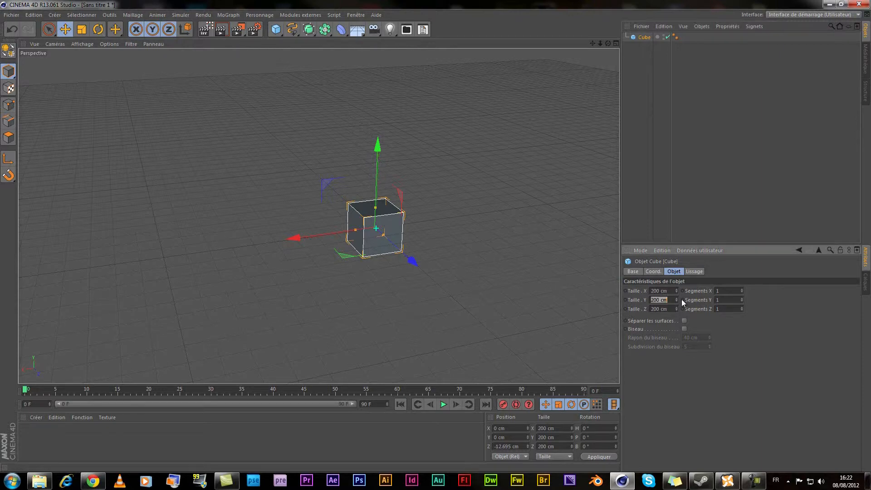
{"action": "key", "text": "Return"}
{"action": "key", "text": "ctrl+z"}
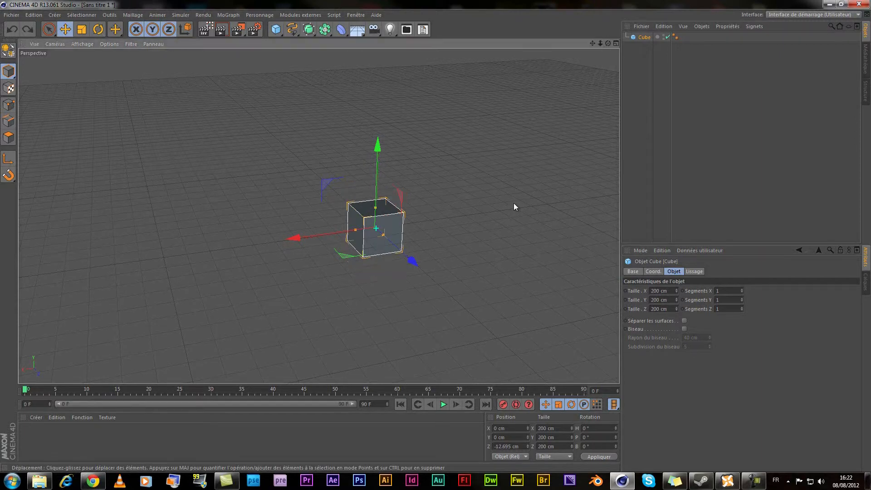
{"action": "left_click_drag", "start_coordinate": [742, 290], "coordinate": [741, 288]}
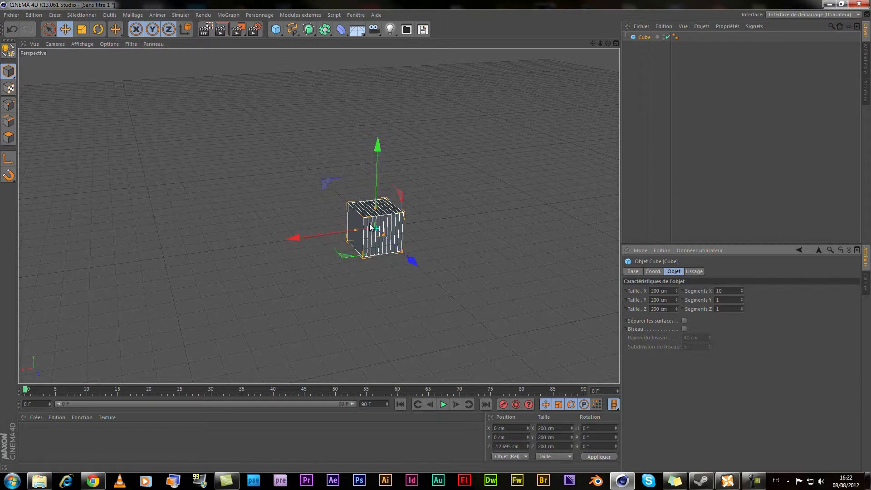
{"action": "key", "text": "ctrl+z"}
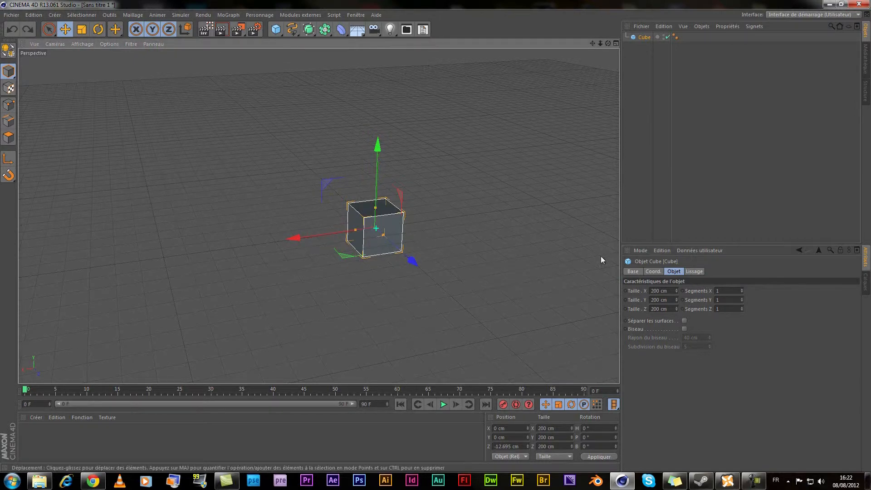
Try enabling Biseau on the cube to round its edges, and undo it.
{"action": "left_click", "coordinate": [684, 329]}
{"action": "scroll", "coordinate": [374, 263], "scroll_direction": "up", "scroll_amount": 3}
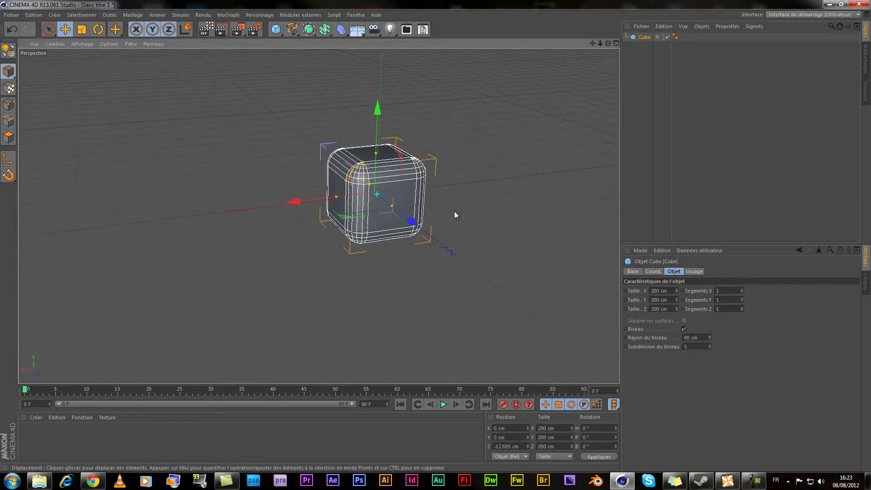
{"action": "key", "text": "ctrl+z"}
{"action": "scroll", "coordinate": [431, 232], "scroll_direction": "down", "scroll_amount": 3}
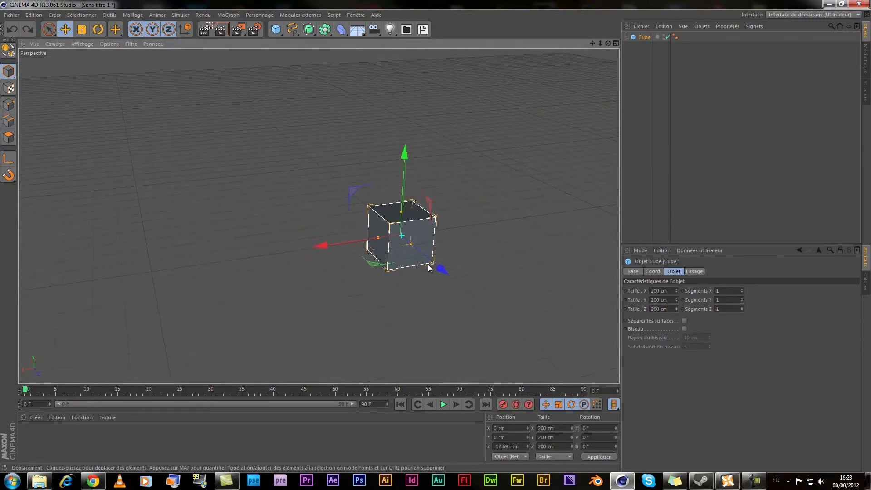
Try converting the selected cube into an editable polygon object, and undo the conversion.
{"action": "left_click", "coordinate": [641, 38]}
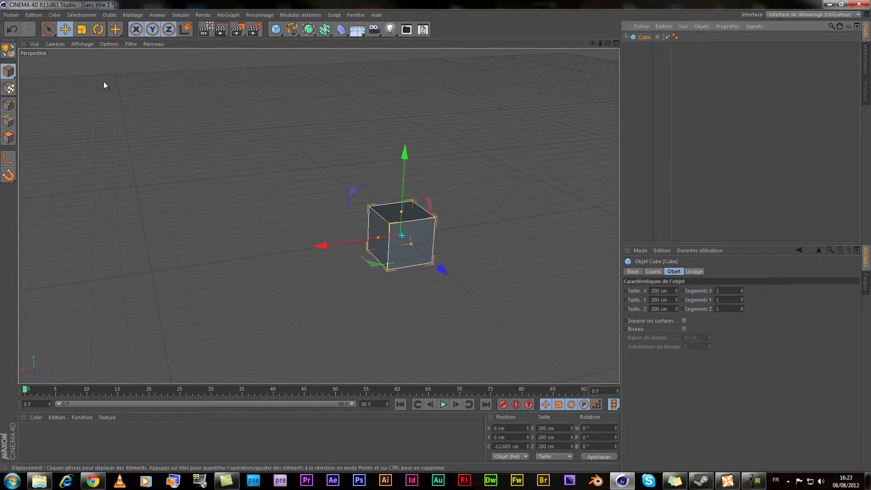
{"action": "left_click", "coordinate": [7, 53]}
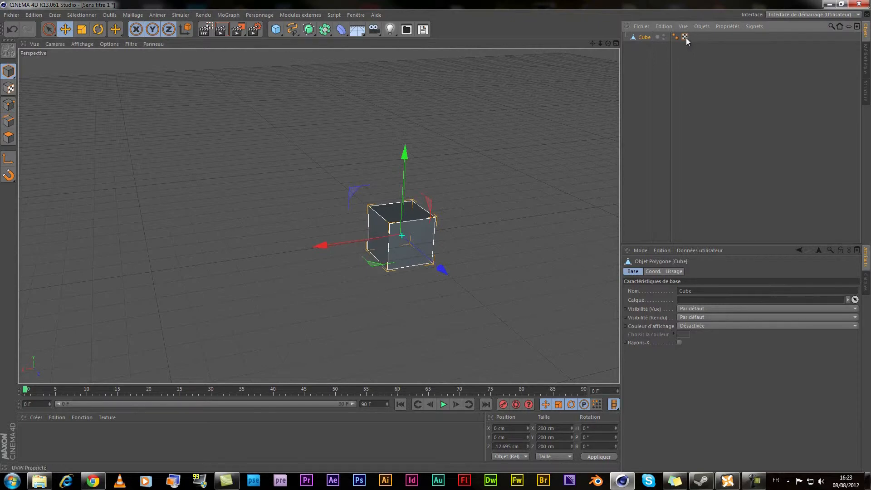
{"action": "mouse_move", "coordinate": [405, 208]}
{"action": "middle_mouse_down", "text": "alt"}
{"action": "mouse_move", "coordinate": [432, 198]}
{"action": "mouse_move", "coordinate": [416, 202]}
{"action": "middle_mouse_up", "text": "alt"}
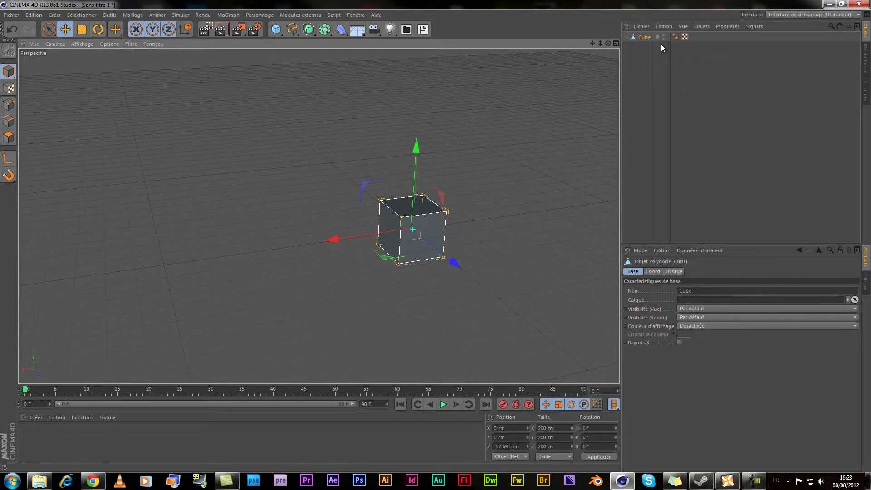
{"action": "key", "text": "ctrl+z"}
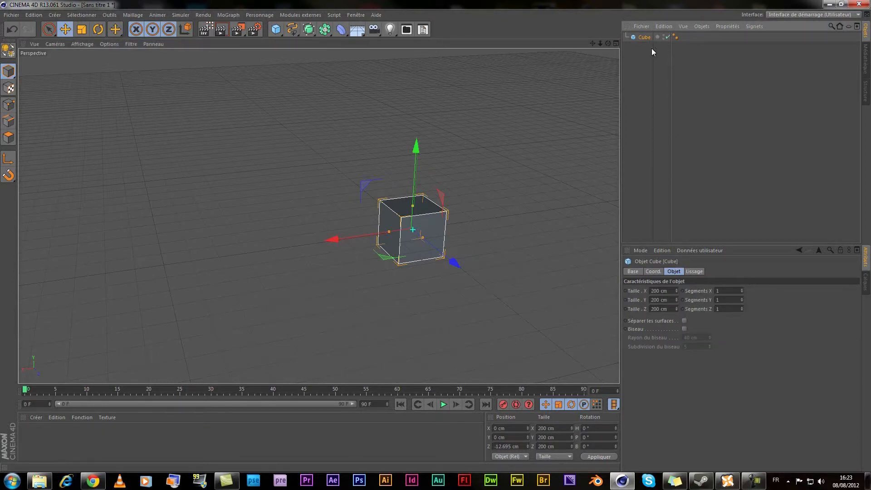
Make the cube an editable polygon object.
{"action": "key", "text": "c"}
{"action": "scroll", "coordinate": [379, 217], "scroll_direction": "up", "scroll_amount": 1}
{"action": "middle_click_drag", "start_coordinate": [380, 217], "coordinate": [268, 194], "text": "alt"}
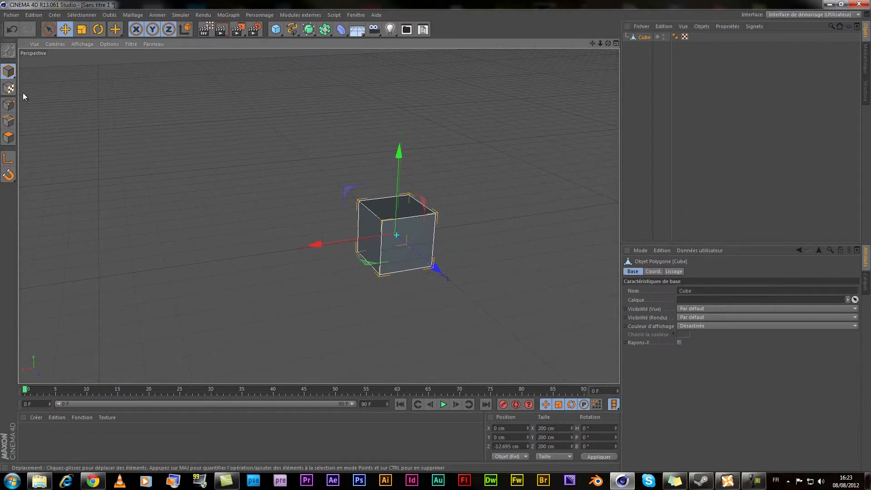
Try selecting the cube's top face in polygon mode, and clear the selection.
{"action": "left_click", "coordinate": [8, 137]}
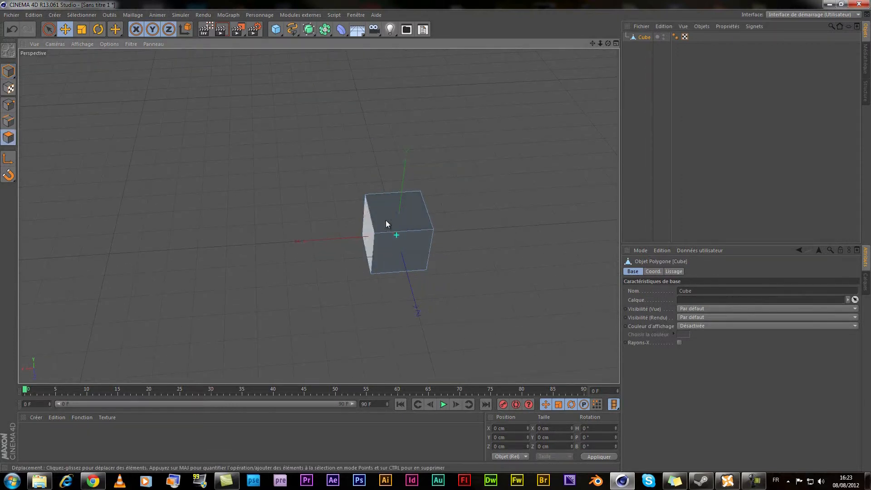
{"action": "left_click", "coordinate": [398, 222]}
{"action": "left_click_drag", "start_coordinate": [372, 275], "coordinate": [379, 248], "text": "alt"}
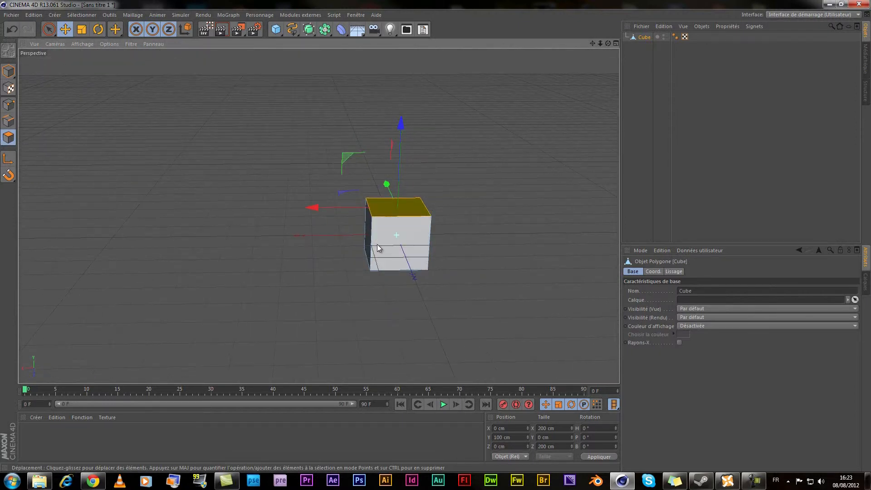
{"action": "left_click", "coordinate": [237, 211]}
Switch the cube through edge mode and point mode, and return to model mode.
{"action": "left_click", "coordinate": [9, 121]}
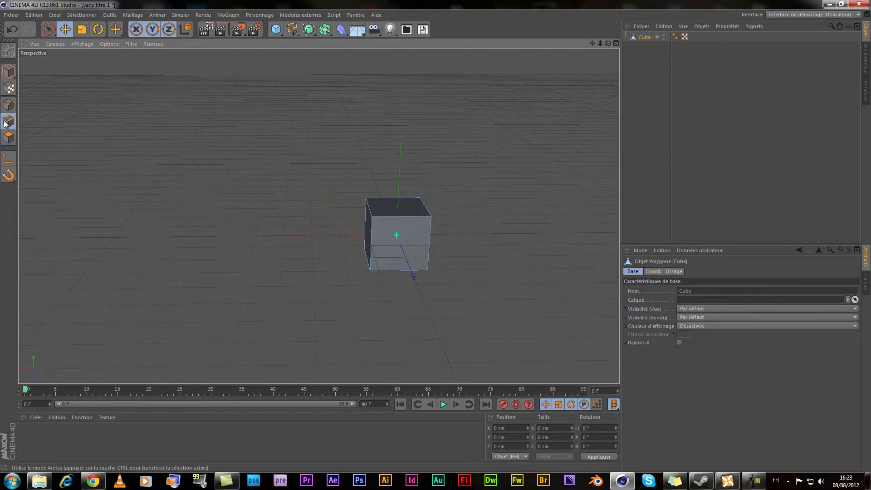
{"action": "left_click", "coordinate": [6, 106]}
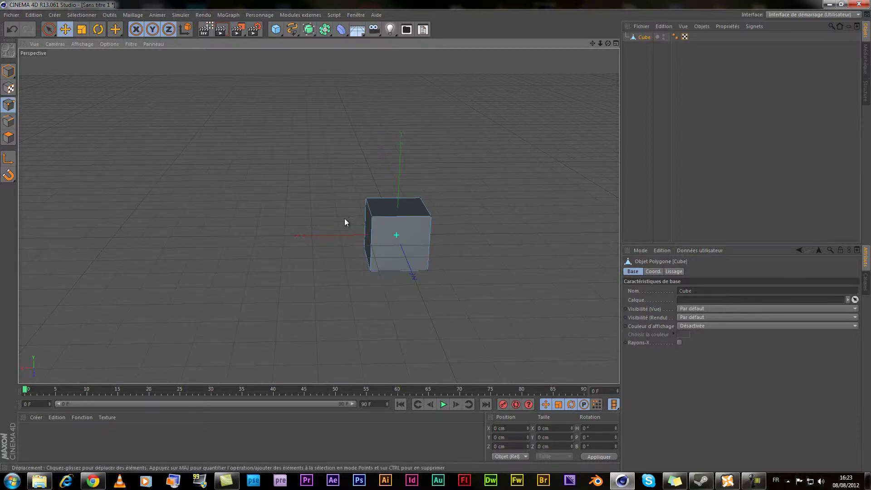
{"action": "left_click", "coordinate": [9, 73]}
{"action": "right_click_drag", "start_coordinate": [356, 254], "coordinate": [336, 254], "text": "alt"}
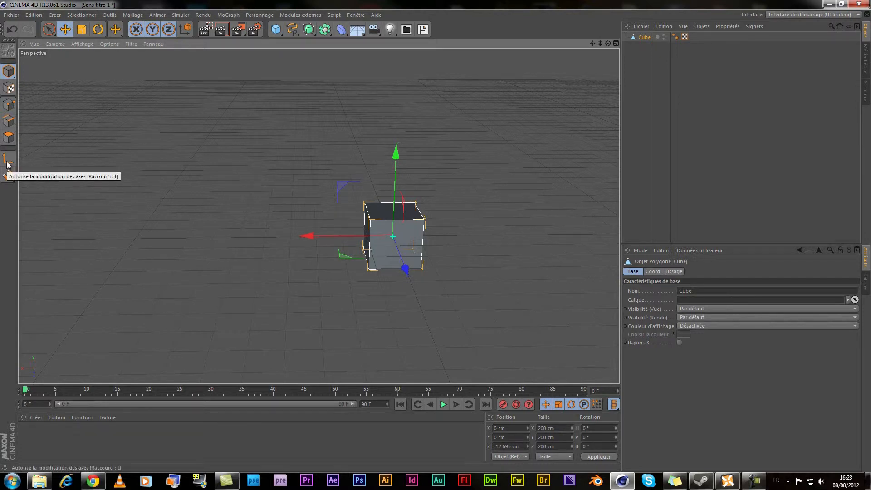
Enable axis modification and shift the cube's axis along X to about 120 cm.
{"action": "mouse_move", "coordinate": [231, 224]}
{"action": "middle_mouse_down", "text": "alt"}
{"action": "mouse_move", "coordinate": [268, 220]}
{"action": "mouse_move", "coordinate": [244, 233]}
{"action": "middle_mouse_up", "text": "alt"}
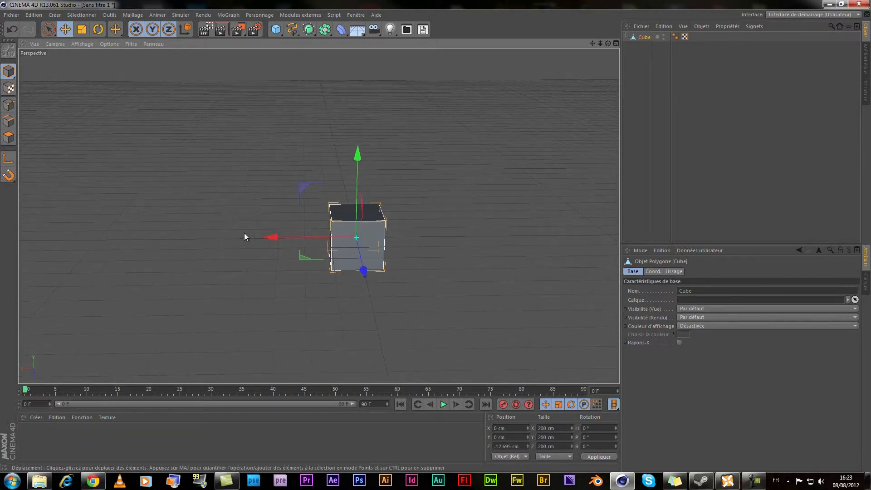
{"action": "right_click_drag", "start_coordinate": [244, 232], "coordinate": [359, 224], "text": "alt"}
{"action": "middle_click_drag", "start_coordinate": [392, 241], "coordinate": [358, 247], "text": "alt"}
{"action": "left_click", "coordinate": [8, 157]}
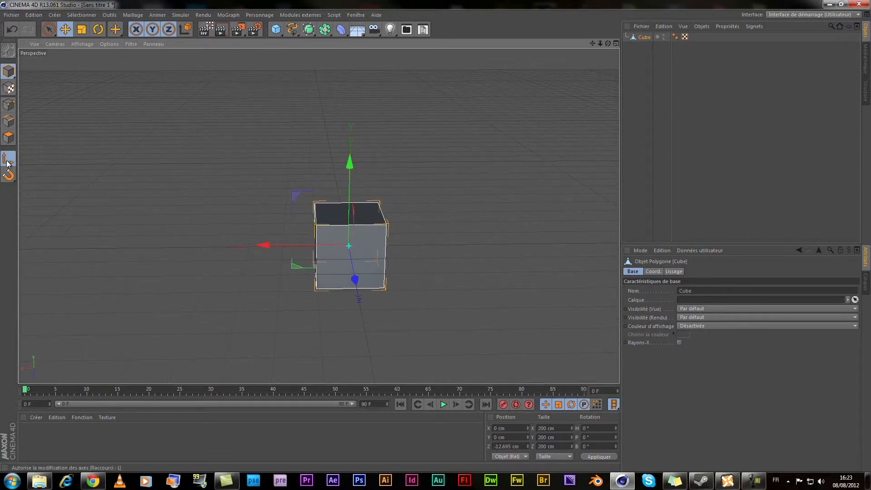
{"action": "left_click_drag", "start_coordinate": [316, 247], "coordinate": [277, 244]}
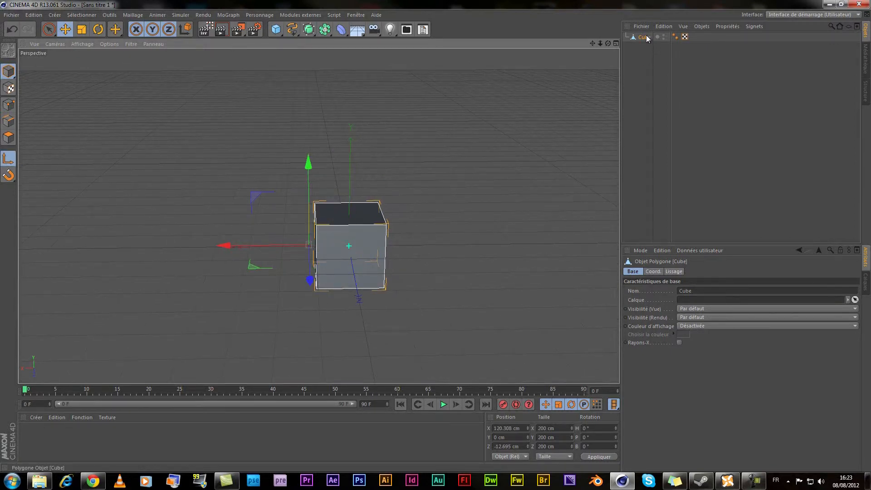
Disable axis modification, try rotating the cube around its shifted axis, and undo both the rotation and the axis shift.
{"action": "left_click", "coordinate": [17, 159]}
{"action": "key", "text": "r"}
{"action": "left_click_drag", "start_coordinate": [336, 263], "coordinate": [227, 248]}
{"action": "key", "text": "ctrl+z"}
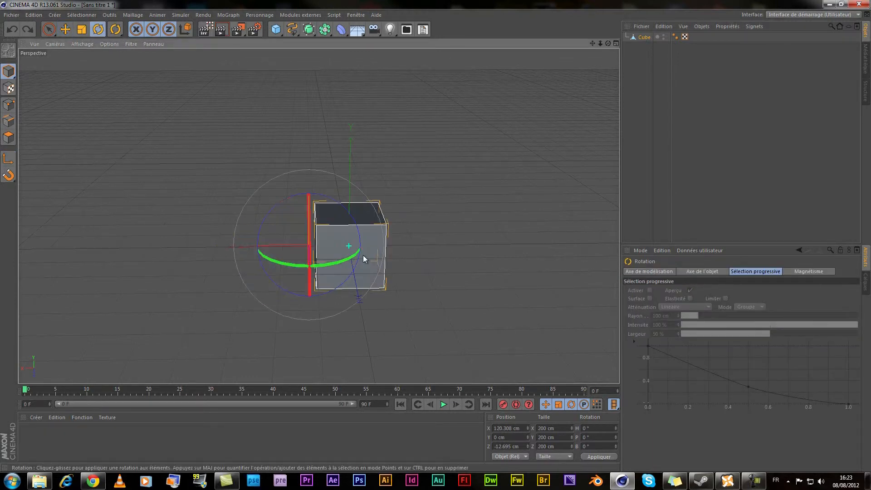
{"action": "key", "text": "ctrl+z"}
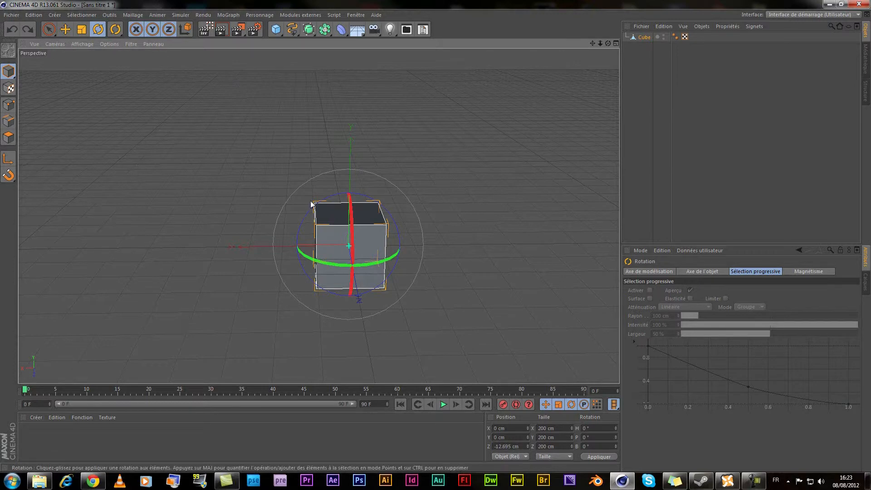
Reselect the cube, scrub through the animation timeline, and return to frame 0.
{"action": "left_click", "coordinate": [773, 150]}
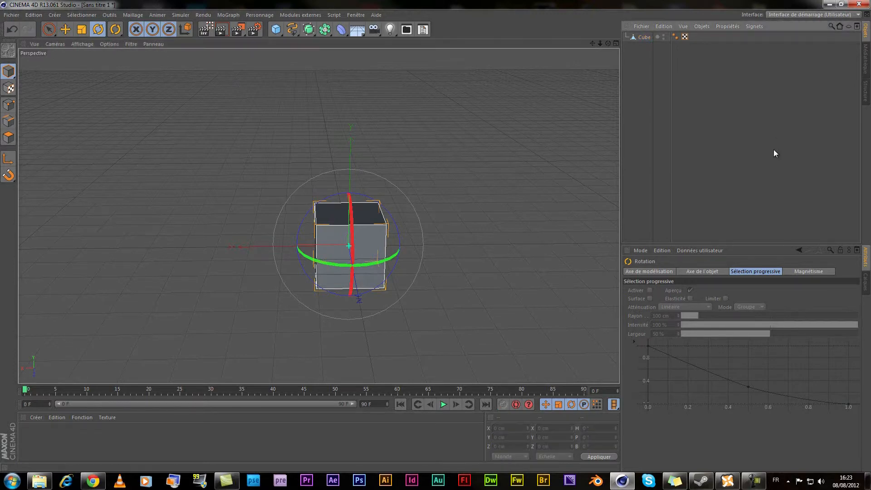
{"action": "left_click", "coordinate": [647, 37]}
{"action": "right_click_drag", "start_coordinate": [502, 303], "coordinate": [438, 300], "text": "alt"}
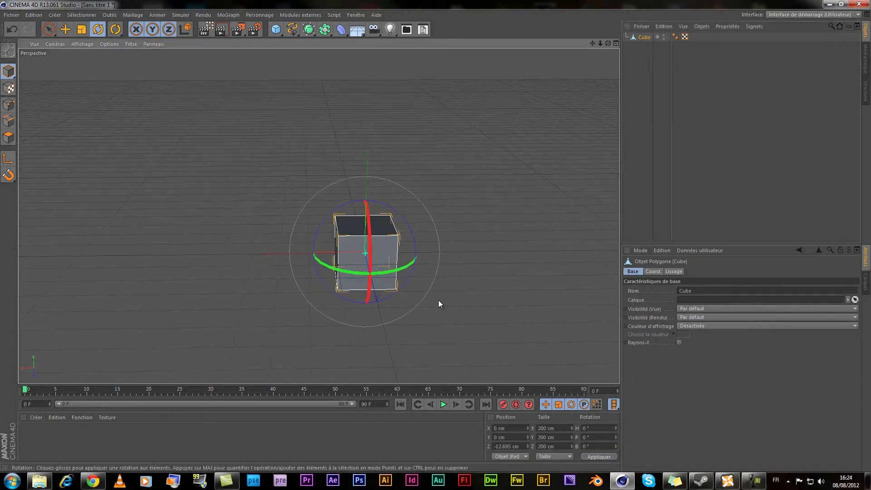
{"action": "middle_click_drag", "start_coordinate": [458, 296], "coordinate": [506, 294], "text": "alt"}
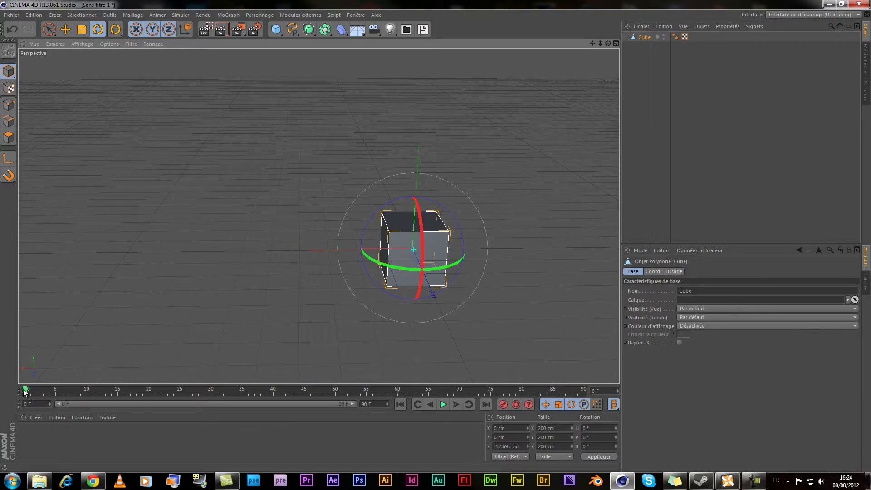
{"action": "left_click_drag", "start_coordinate": [25, 391], "coordinate": [156, 392]}
{"action": "left_click_drag", "start_coordinate": [211, 391], "coordinate": [1, 412]}
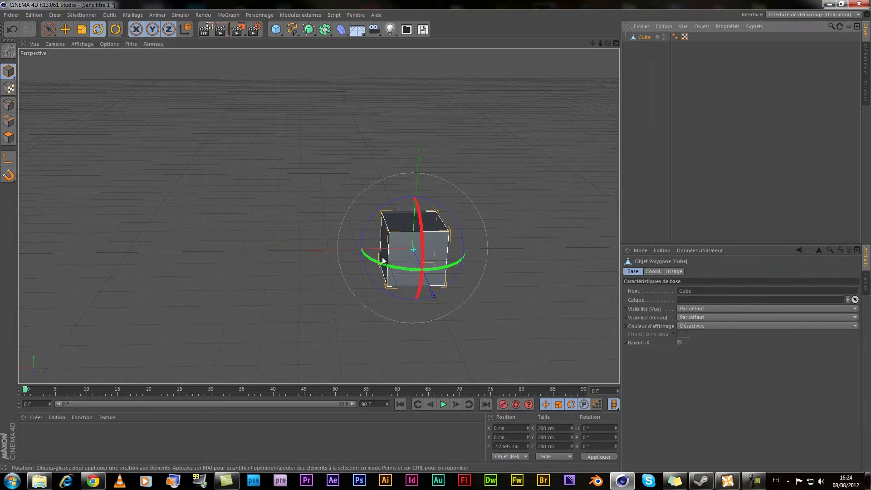
Record a keyframe for the cube at frame 0, and another at frame 30 with the cube moved to X 740 cm.
{"action": "key", "text": "e"}
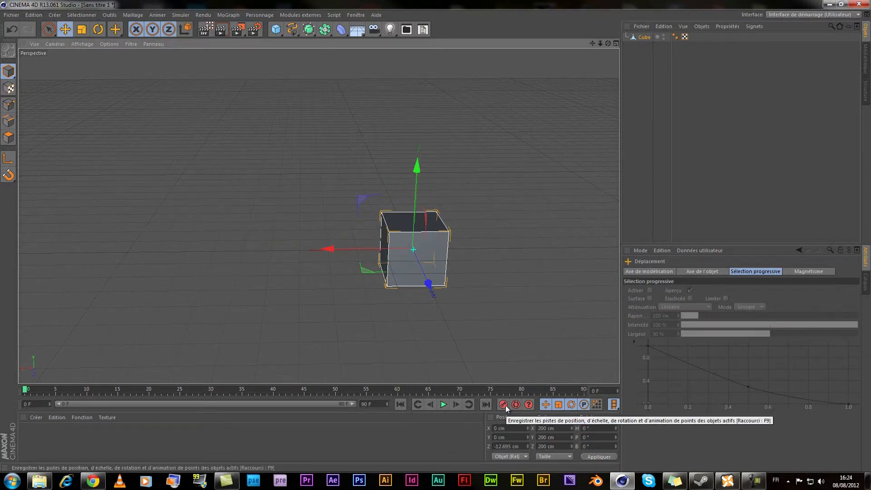
{"action": "left_click", "coordinate": [211, 393]}
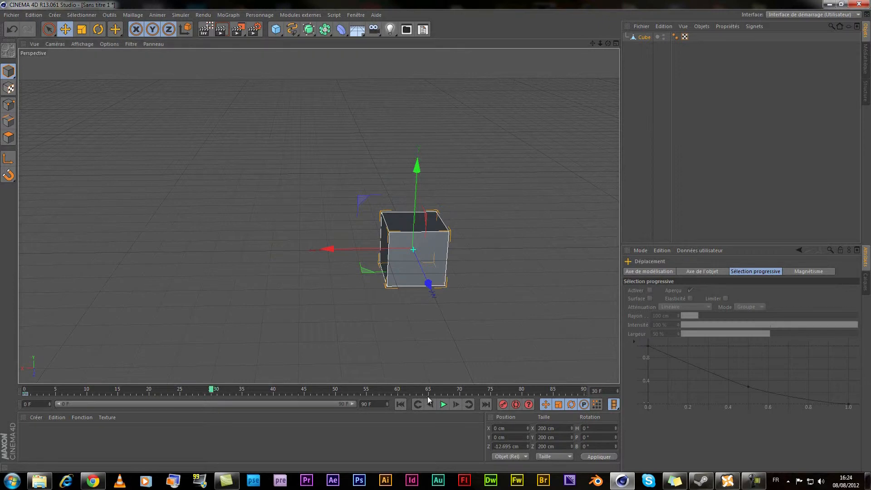
{"action": "left_click_drag", "start_coordinate": [338, 248], "coordinate": [134, 257]}
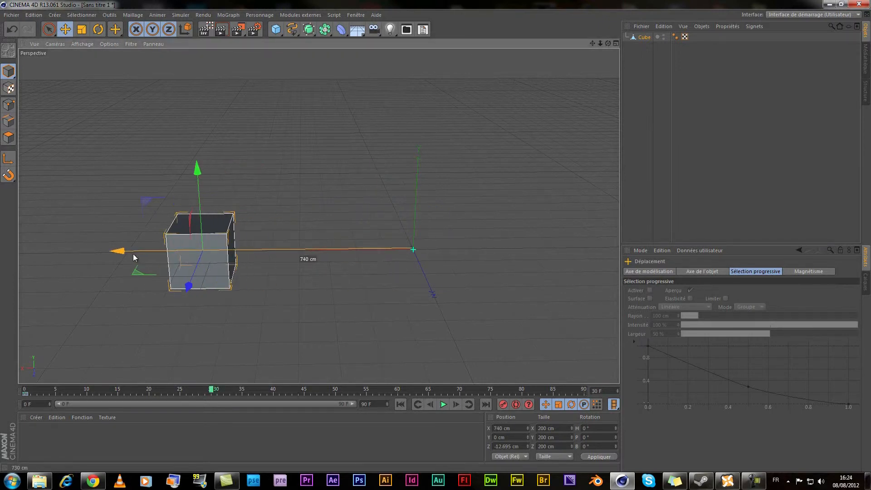
{"action": "left_click", "coordinate": [503, 404]}
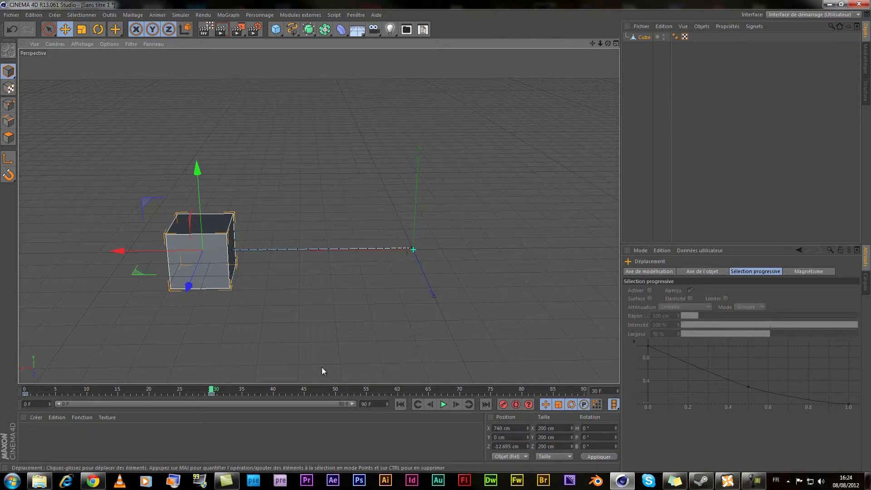
Return to frame 0 and play back the cube's movement.
{"action": "left_click_drag", "start_coordinate": [210, 389], "coordinate": [25, 389]}
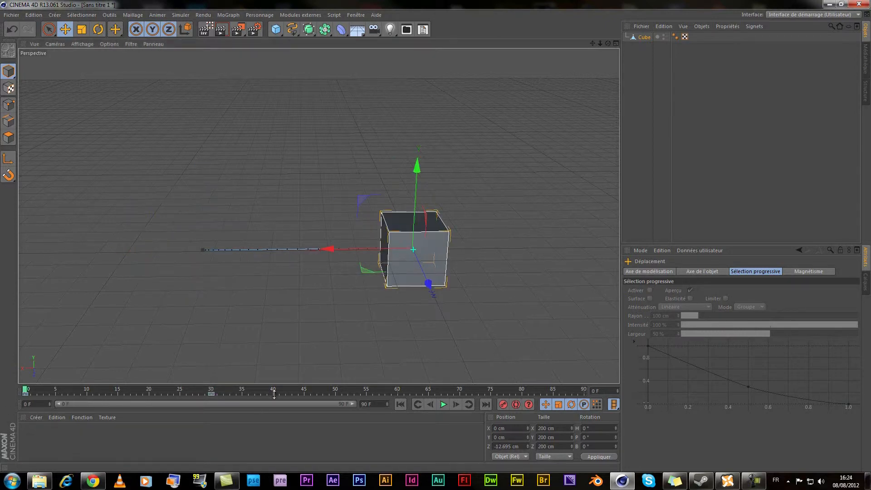
{"action": "left_click", "coordinate": [443, 404]}
{"action": "left_click", "coordinate": [443, 404]}
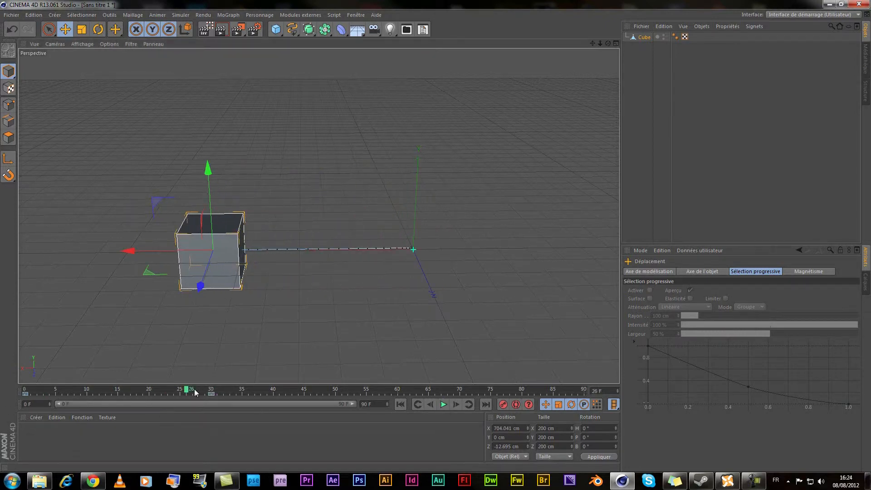
Undo the cube's movement and keyframe at frame 30, and select the keyframe at frame 0.
{"action": "left_click", "coordinate": [211, 391]}
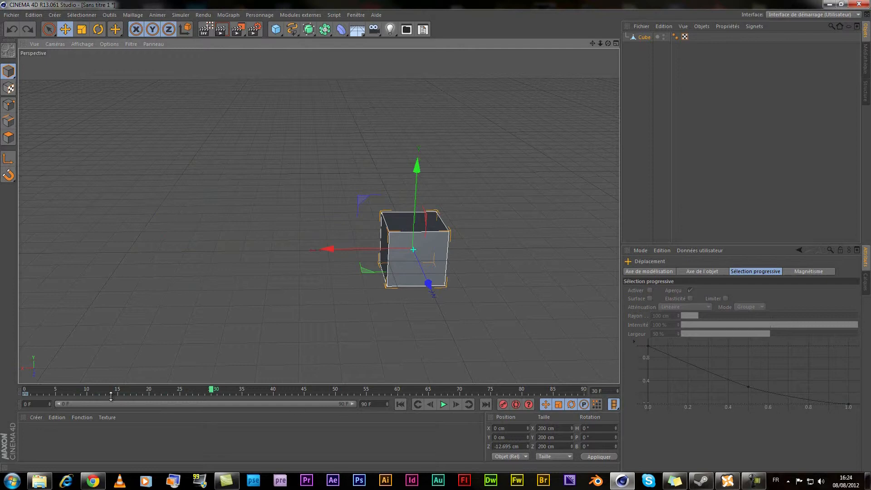
{"action": "left_click", "coordinate": [400, 403]}
{"action": "left_click", "coordinate": [27, 394]}
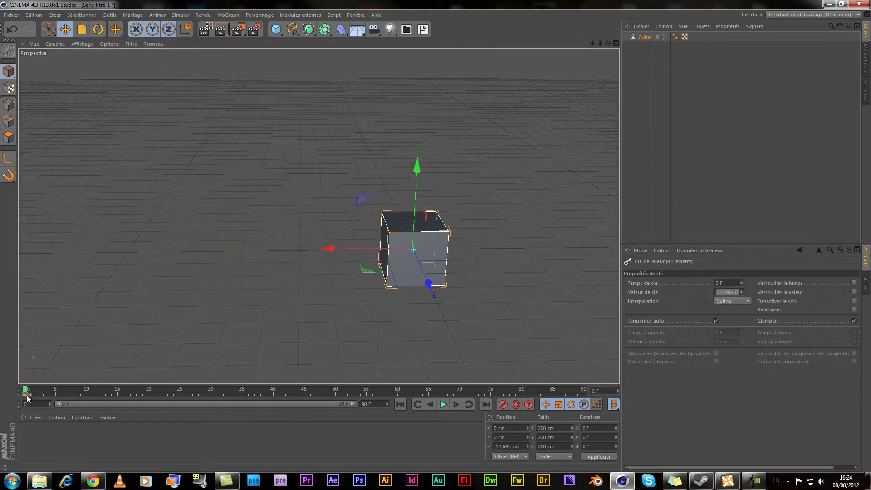
Step the timeline one frame forward and back, try playback, and return to the start.
{"action": "left_click", "coordinate": [451, 406]}
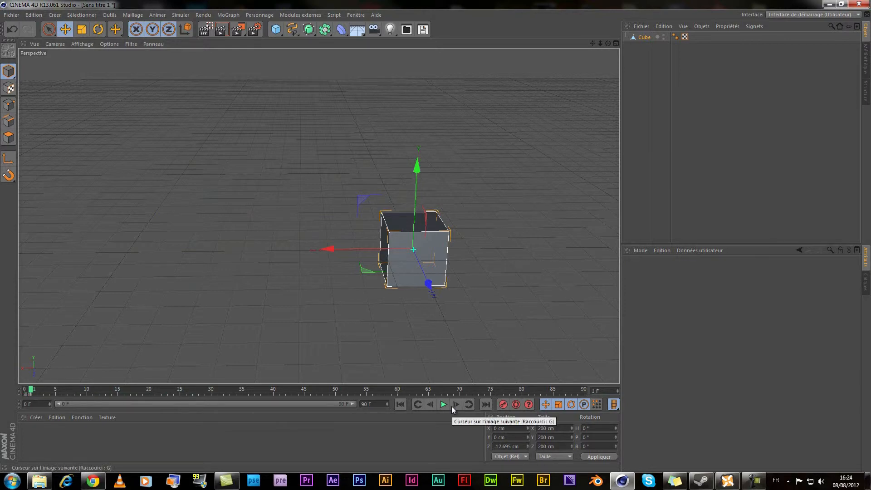
{"action": "left_click", "coordinate": [429, 403]}
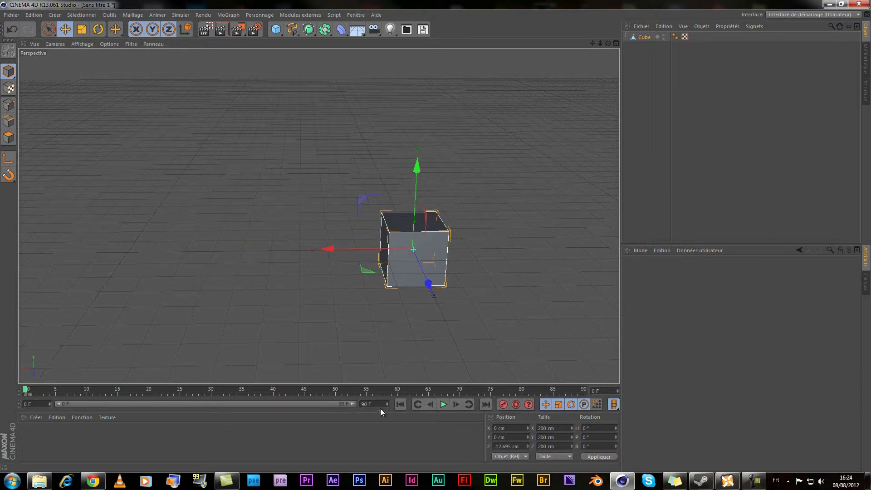
{"action": "left_click", "coordinate": [443, 405]}
{"action": "left_click", "coordinate": [431, 405]}
{"action": "left_click", "coordinate": [403, 402]}
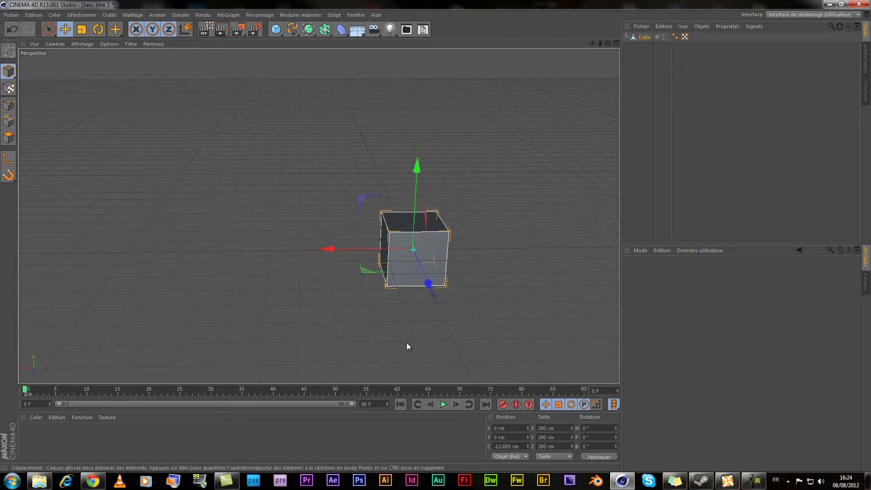
Create a new material and open it in the material editor.
{"action": "left_click", "coordinate": [36, 418]}
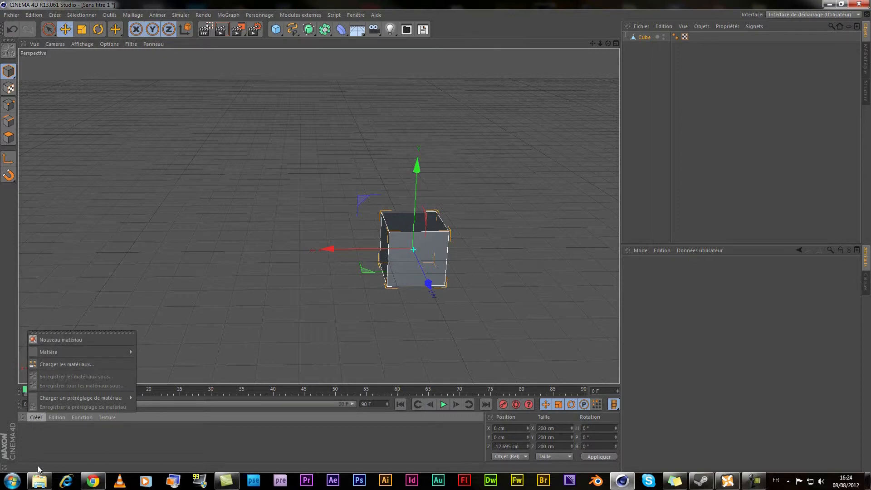
{"action": "left_click", "coordinate": [60, 340]}
{"action": "left_click", "coordinate": [36, 446]}
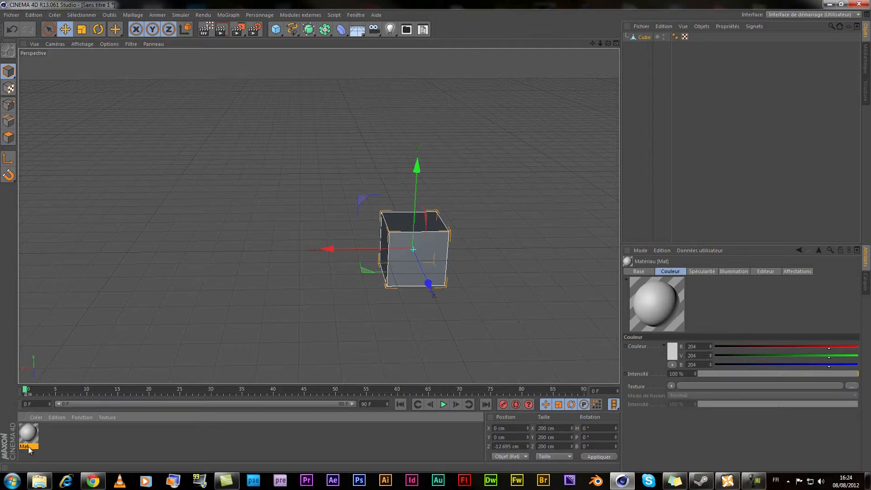
{"action": "double_click", "coordinate": [28, 446]}
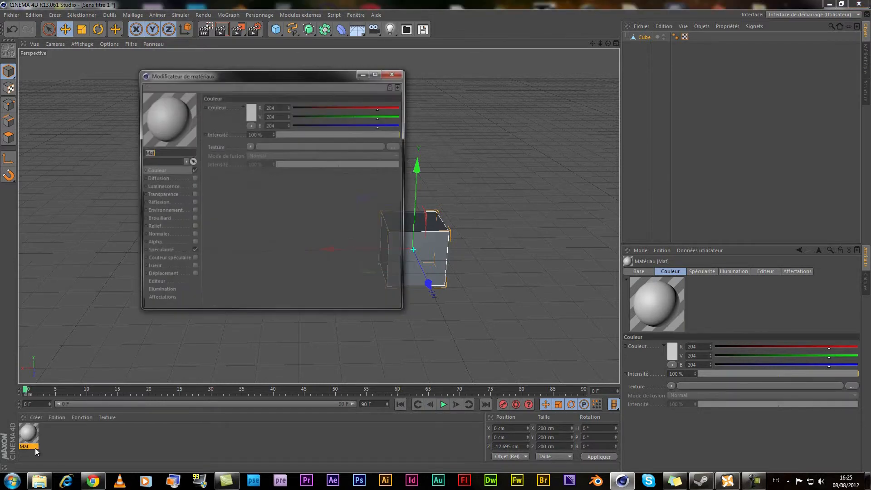
Rename the new material as couleur.
{"action": "left_click", "coordinate": [26, 447]}
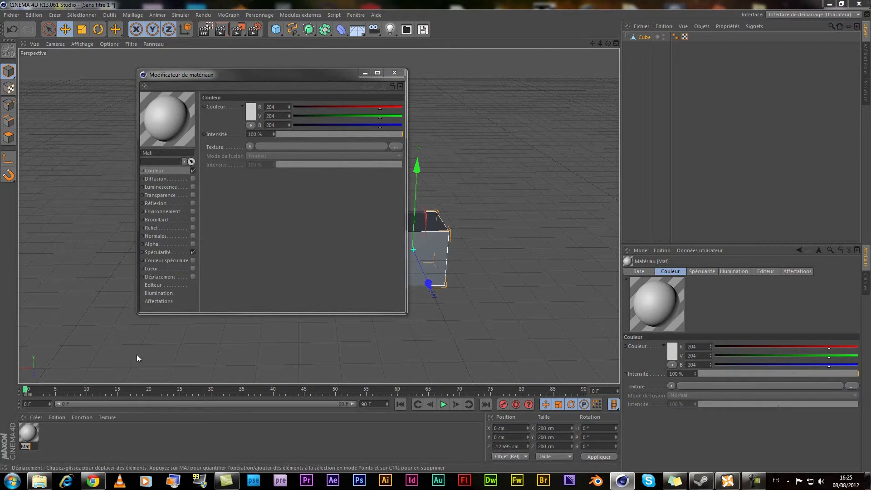
{"action": "type", "text": "coue"}
{"action": "key", "text": "BackSpace"}
{"action": "type", "text": "leur"}
{"action": "key", "text": "Return"}
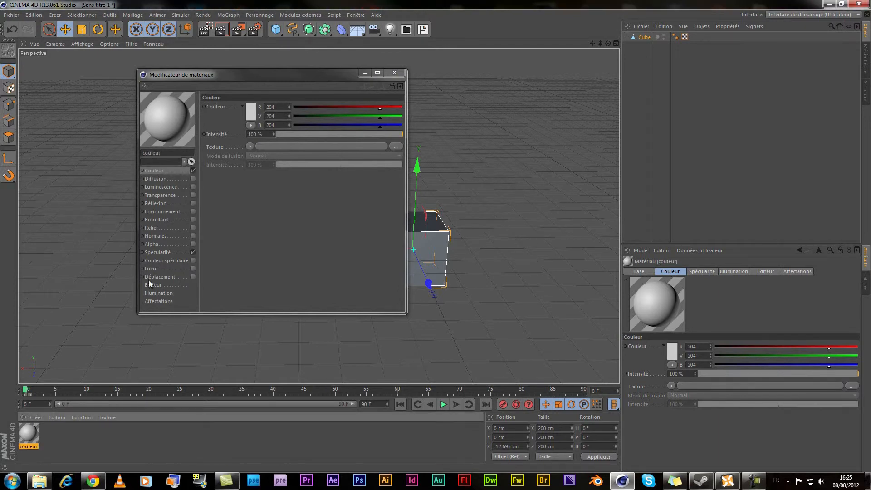
Set the material's Couleur channel to pure red with R 255, V 0 and B 0.
{"action": "left_click", "coordinate": [162, 171]}
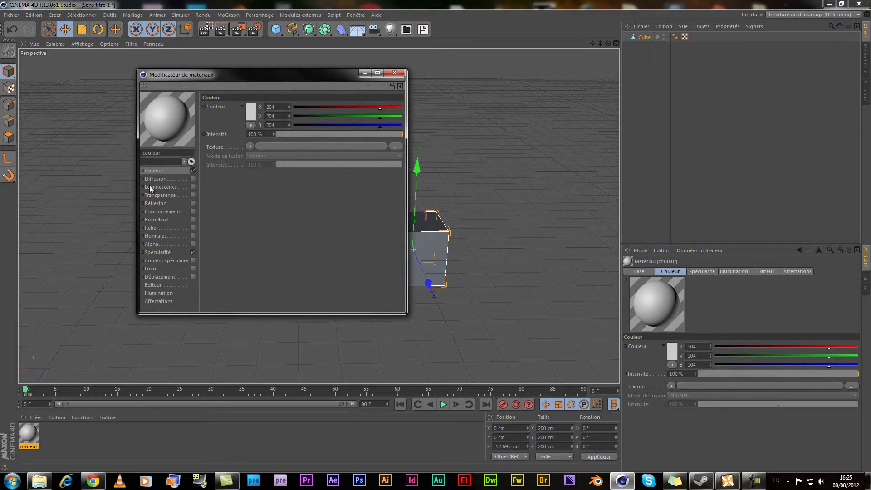
{"action": "double_click", "coordinate": [251, 113]}
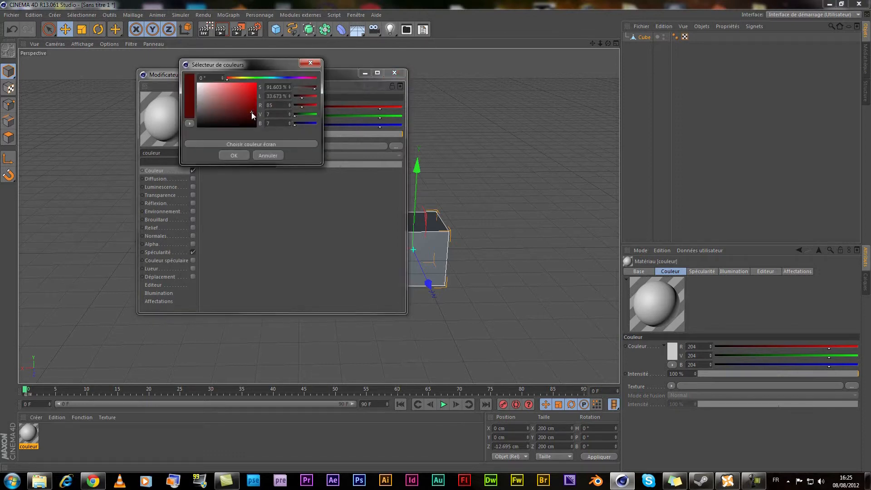
{"action": "left_click", "coordinate": [255, 87]}
{"action": "left_click", "coordinate": [233, 158]}
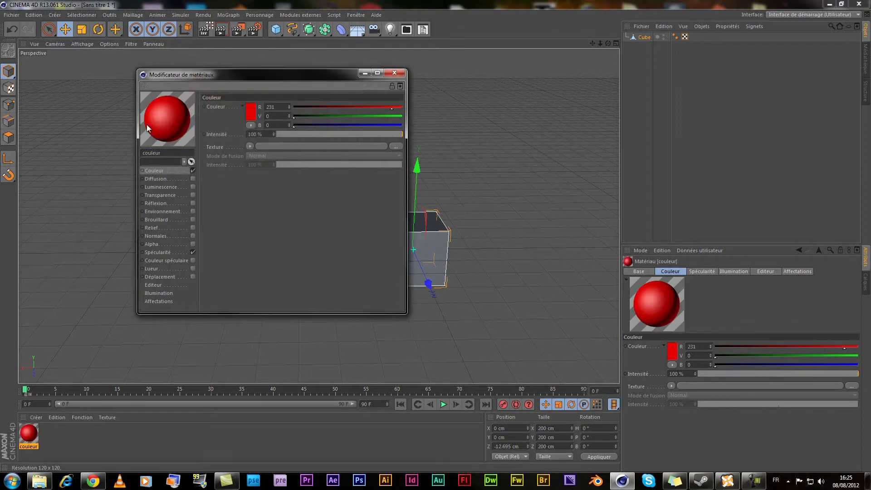
{"action": "left_click_drag", "start_coordinate": [389, 110], "coordinate": [392, 108]}
{"action": "double_click", "coordinate": [269, 135]}
{"action": "left_click", "coordinate": [270, 134]}
Examine the colour channel's texture options and the settings of the Diffusion and Luminescence channels.
{"action": "left_click", "coordinate": [250, 146]}
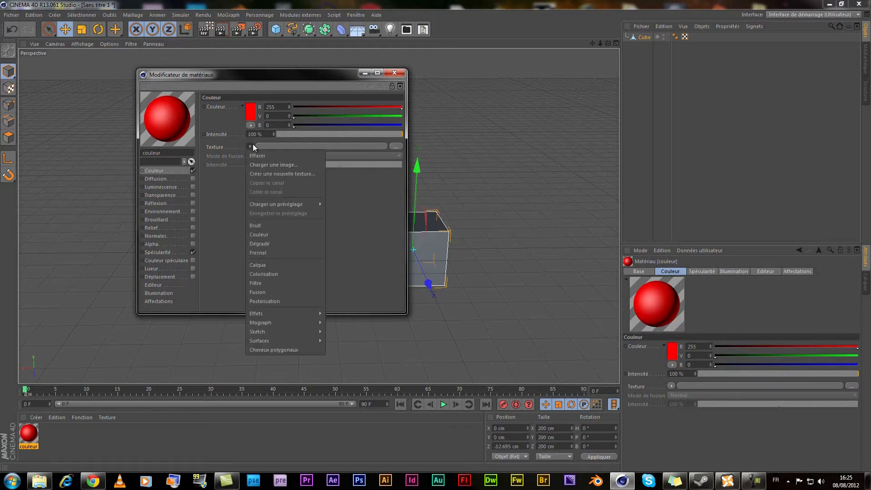
{"action": "left_click", "coordinate": [251, 146]}
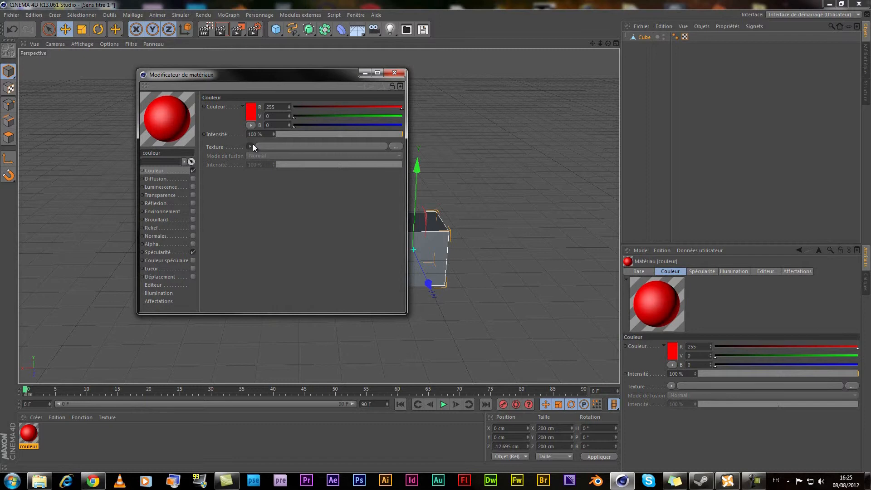
{"action": "left_click", "coordinate": [150, 179]}
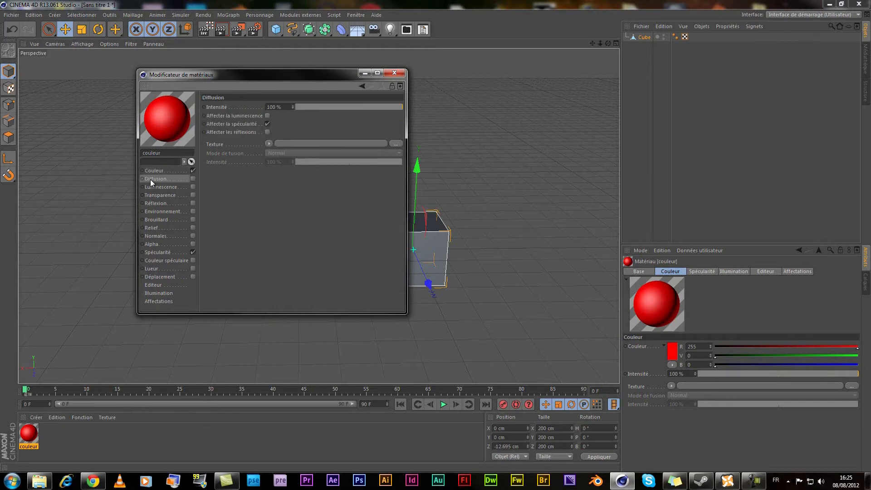
{"action": "left_click", "coordinate": [165, 187]}
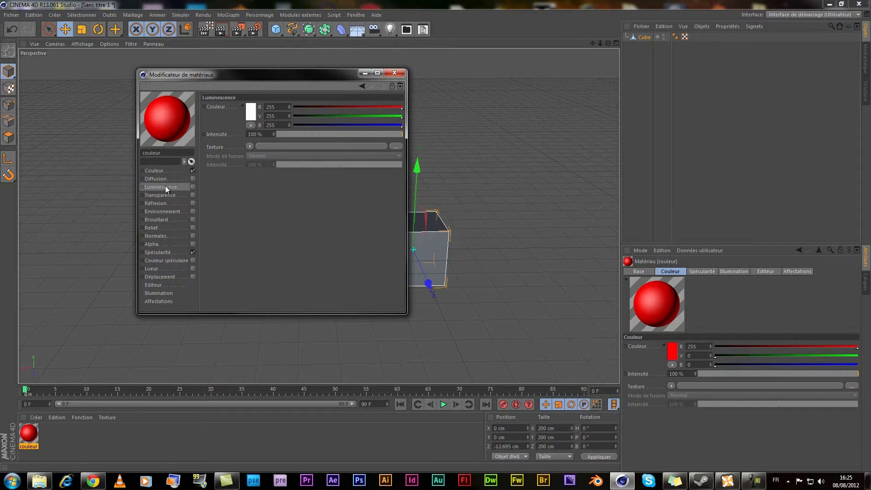
Enable the material's Luminescence channel and set its intensity to 50 %.
{"action": "left_click", "coordinate": [163, 192]}
{"action": "left_click", "coordinate": [167, 187]}
{"action": "left_click", "coordinate": [192, 187]}
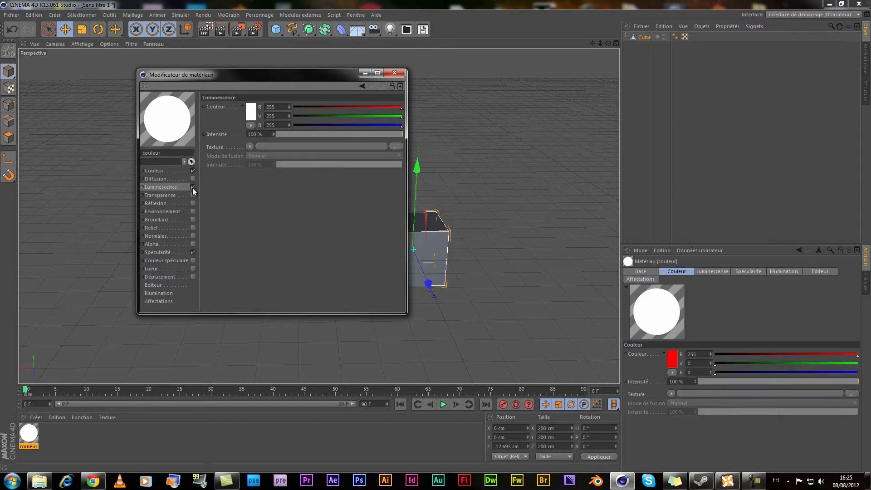
{"action": "left_click", "coordinate": [192, 186]}
{"action": "left_click", "coordinate": [193, 186]}
{"action": "double_click", "coordinate": [256, 135]}
{"action": "type", "text": "50"}
{"action": "key", "text": "Return"}
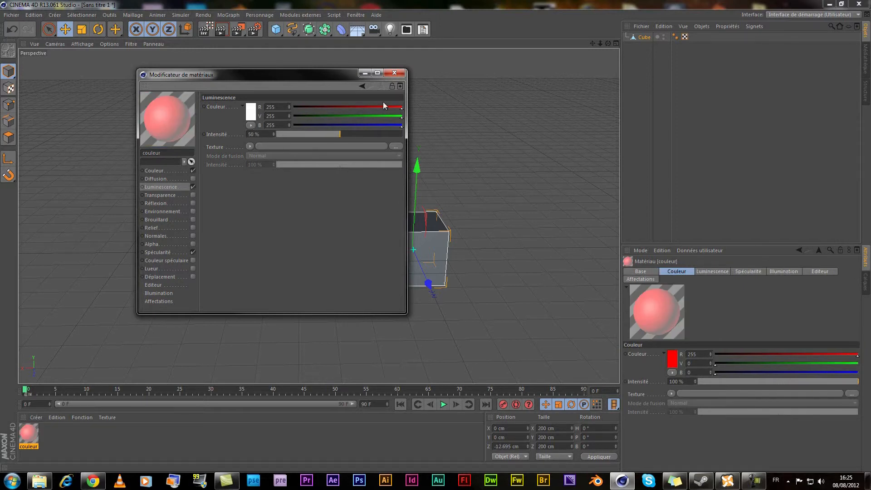
Close the material editor, apply the couleur material to the cube and render the view.
{"action": "left_click", "coordinate": [394, 73]}
{"action": "left_click_drag", "start_coordinate": [29, 435], "coordinate": [386, 276]}
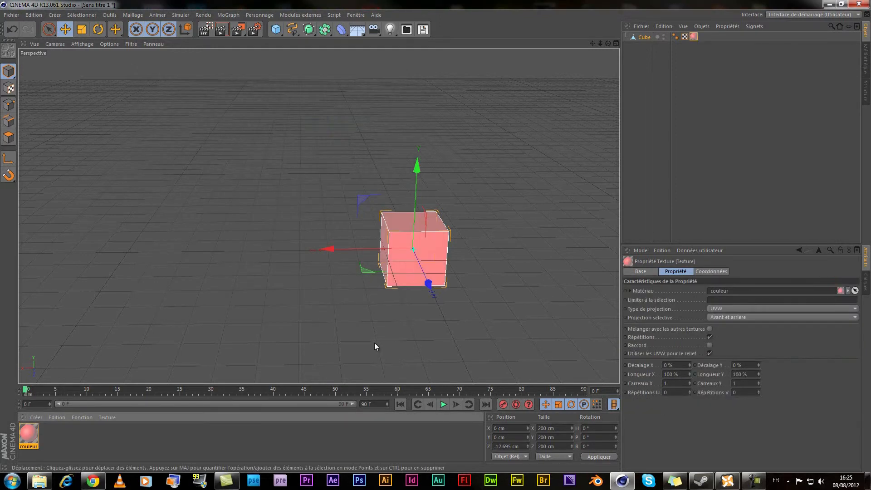
{"action": "key", "text": "ctrl+r"}
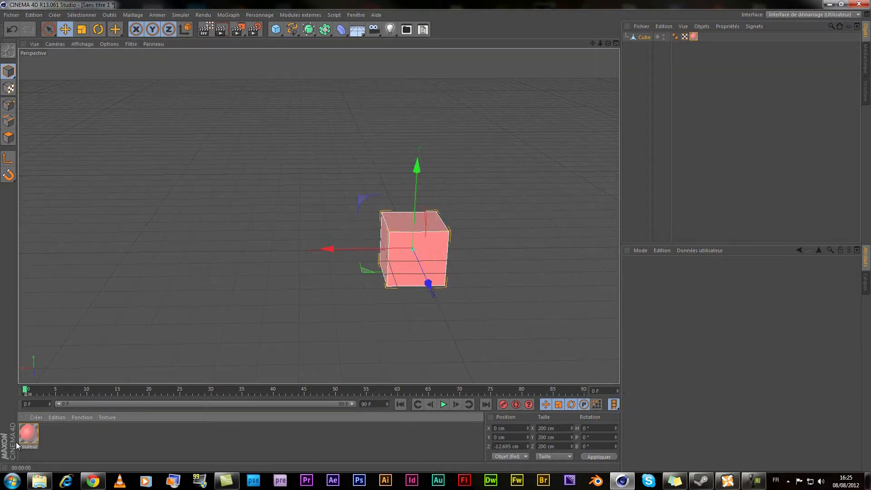
Reopen the couleur material for editing and disable its Luminescence channel.
{"action": "double_click", "coordinate": [29, 435]}
{"action": "left_click", "coordinate": [188, 173]}
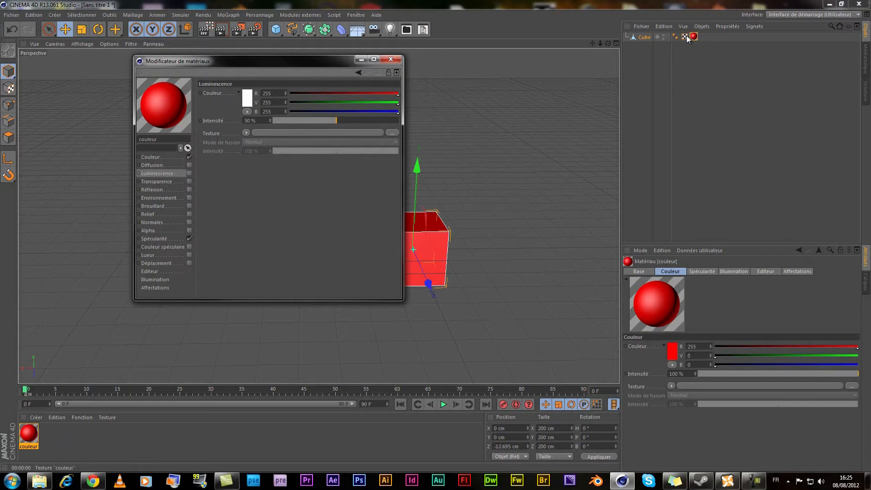
Examine the settings of the Transparence, Réflexion, Environnement, Brouillard, Relief, Normales and Alpha channels.
{"action": "left_click", "coordinate": [158, 181]}
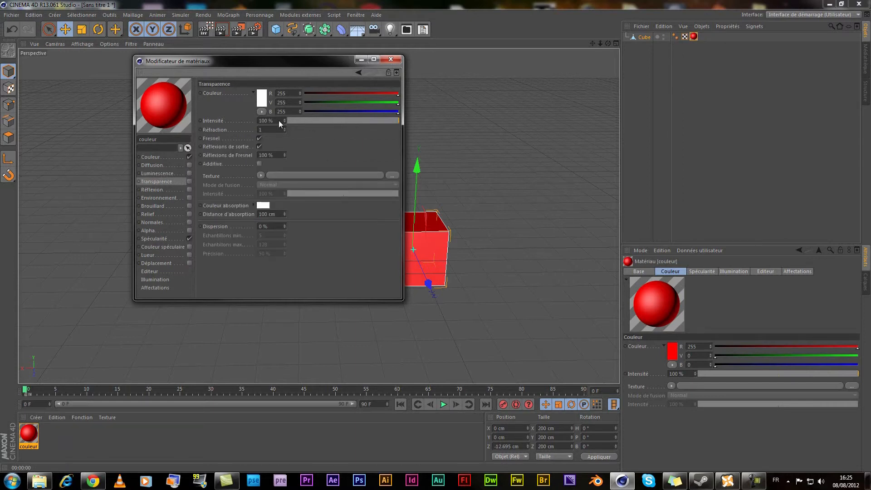
{"action": "left_click", "coordinate": [155, 190]}
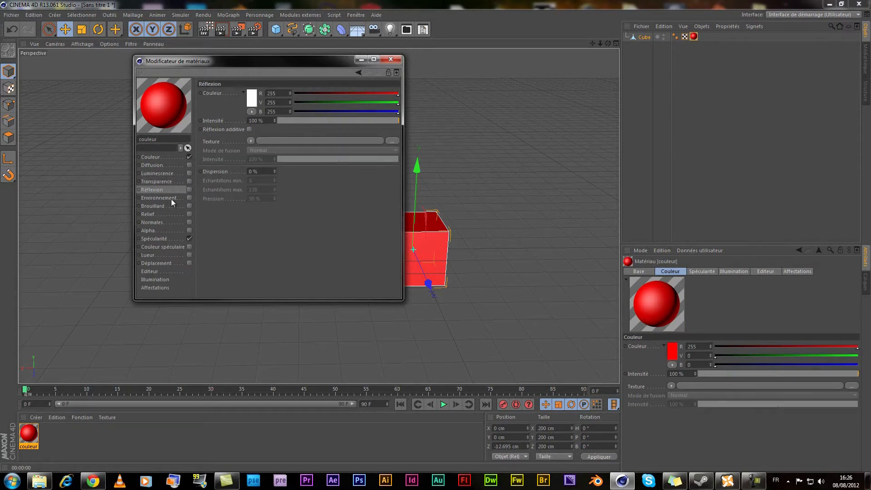
{"action": "left_click", "coordinate": [171, 202]}
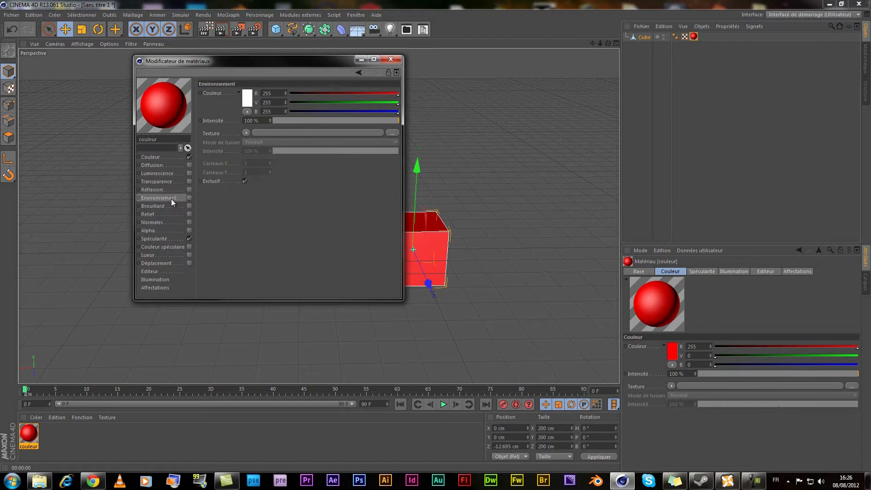
{"action": "left_click", "coordinate": [165, 206]}
{"action": "left_click", "coordinate": [163, 214]}
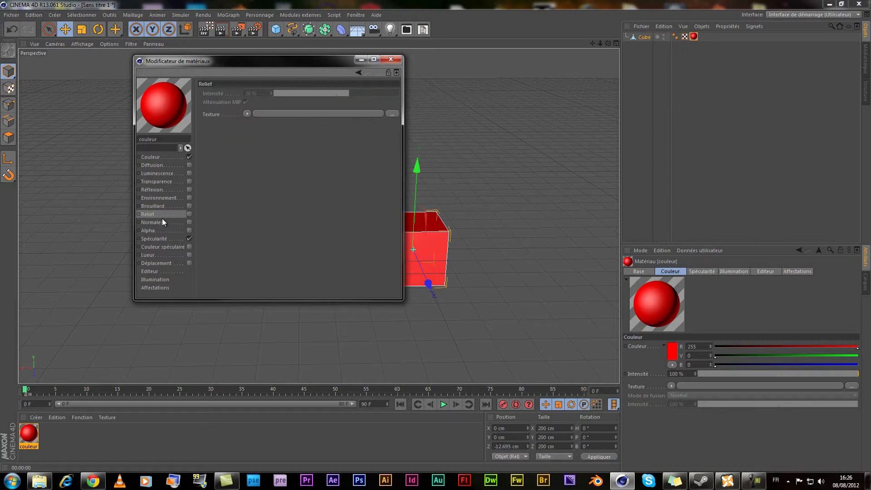
{"action": "left_click", "coordinate": [159, 221]}
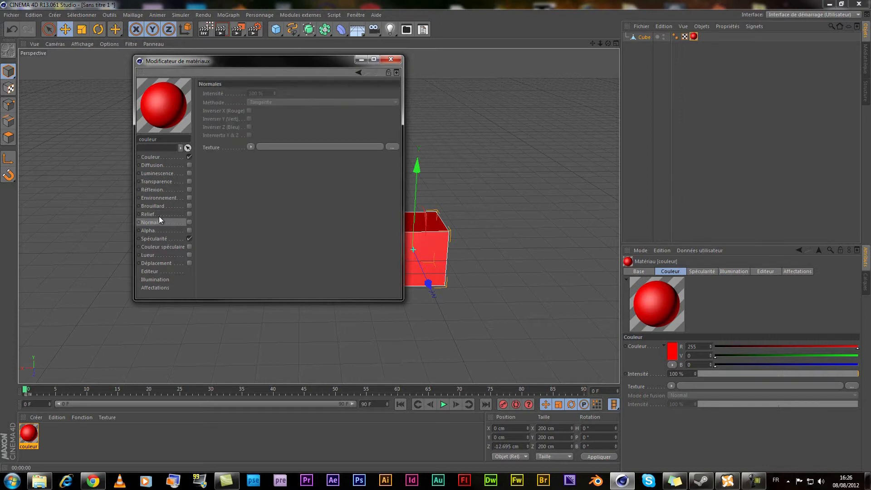
{"action": "left_click", "coordinate": [154, 231]}
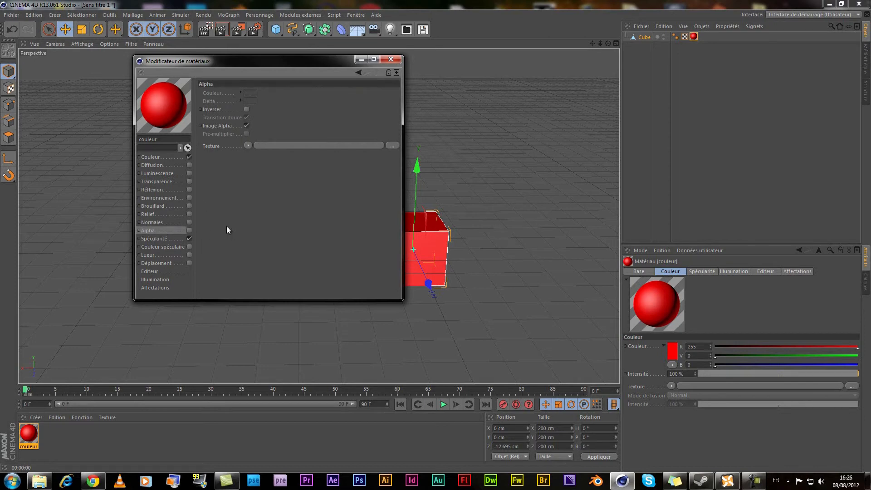
Try the Métal mode in the material's Spécularité channel and set the mode to Colorisé.
{"action": "left_click", "coordinate": [162, 240]}
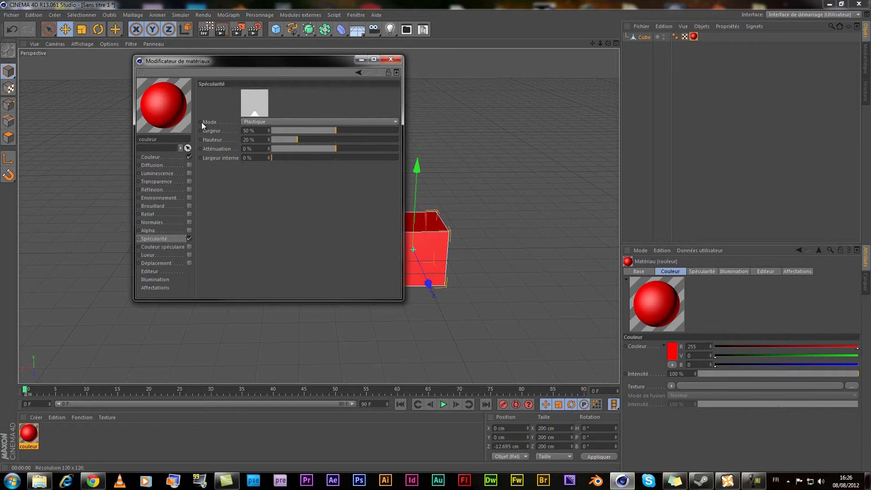
{"action": "left_click", "coordinate": [263, 121]}
{"action": "left_click", "coordinate": [263, 148]}
{"action": "left_click", "coordinate": [261, 122]}
{"action": "left_click", "coordinate": [259, 131]}
{"action": "left_click", "coordinate": [259, 123]}
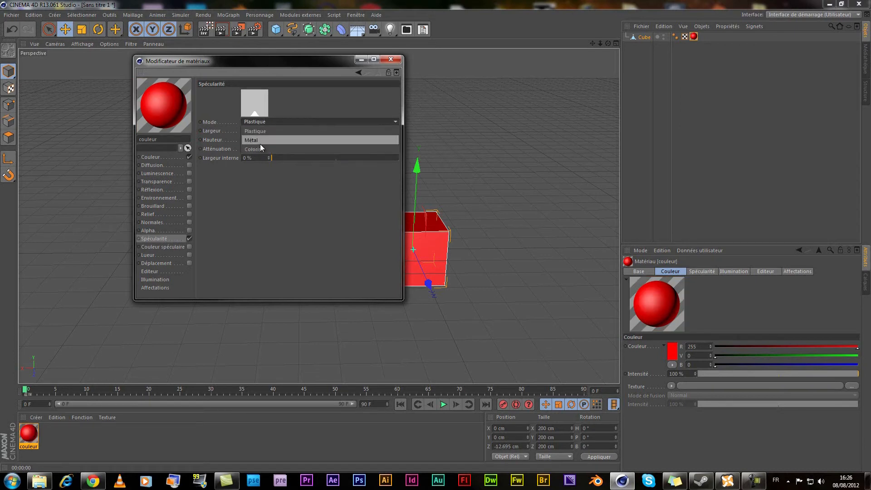
{"action": "left_click", "coordinate": [260, 140]}
{"action": "left_click", "coordinate": [260, 123]}
{"action": "left_click", "coordinate": [260, 149]}
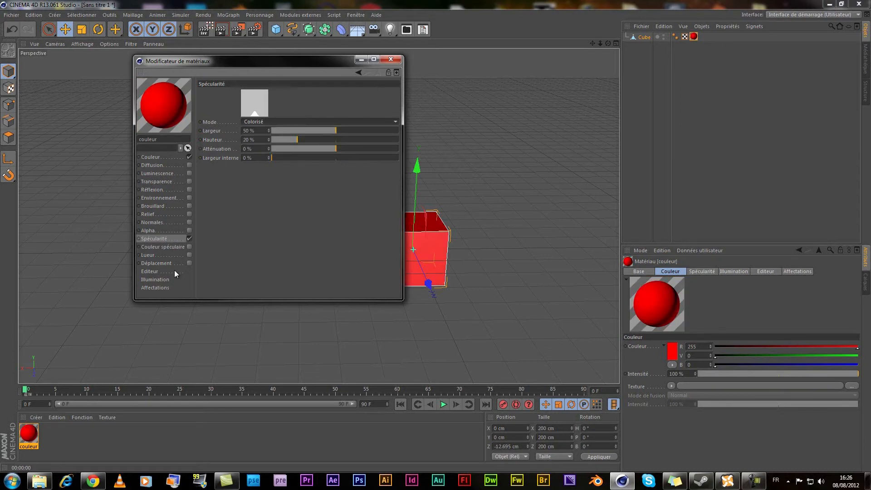
Preview the Lueur channel's effect on the cube with a viewport render, and leave the channel disabled.
{"action": "left_click", "coordinate": [173, 247]}
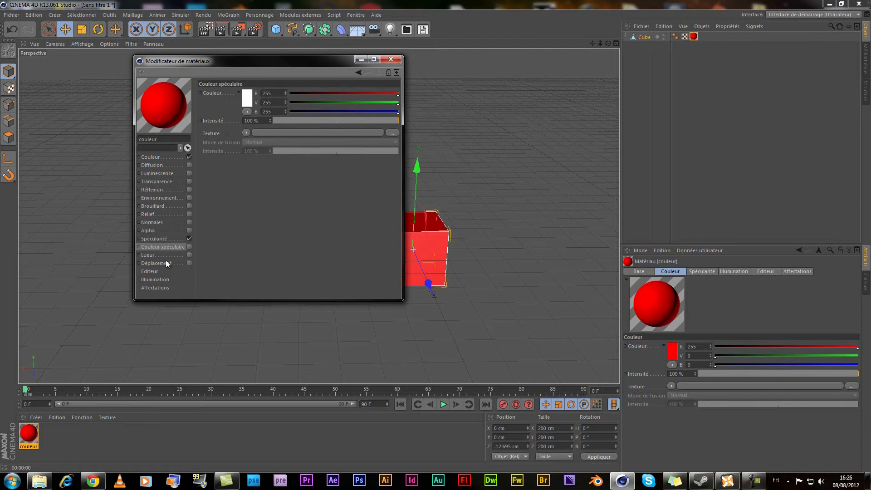
{"action": "left_click", "coordinate": [165, 255]}
{"action": "left_click", "coordinate": [189, 255]}
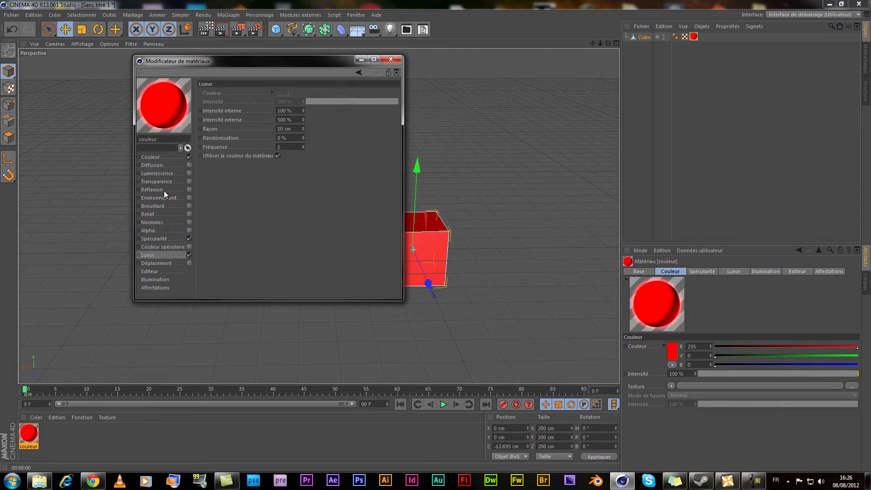
{"action": "left_click_drag", "start_coordinate": [234, 62], "coordinate": [143, 65]}
{"action": "key", "text": "ctrl+r"}
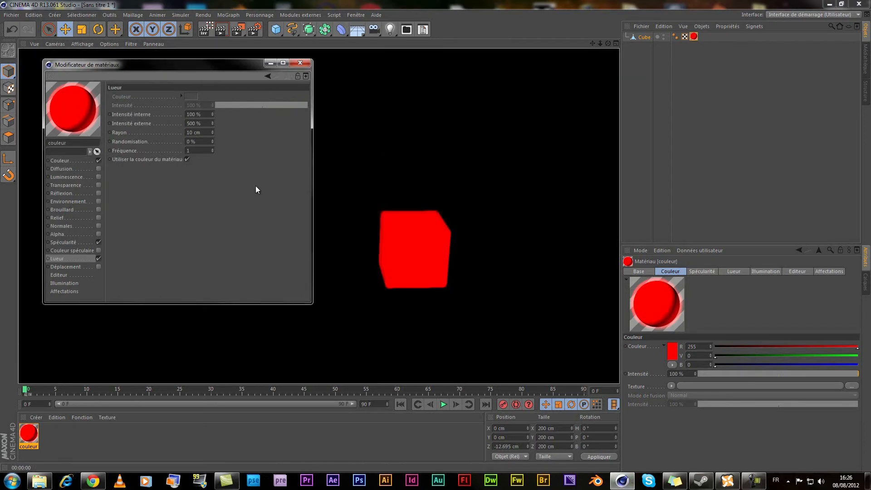
{"action": "left_click_drag", "start_coordinate": [215, 65], "coordinate": [367, 73]}
{"action": "left_click", "coordinate": [251, 266]}
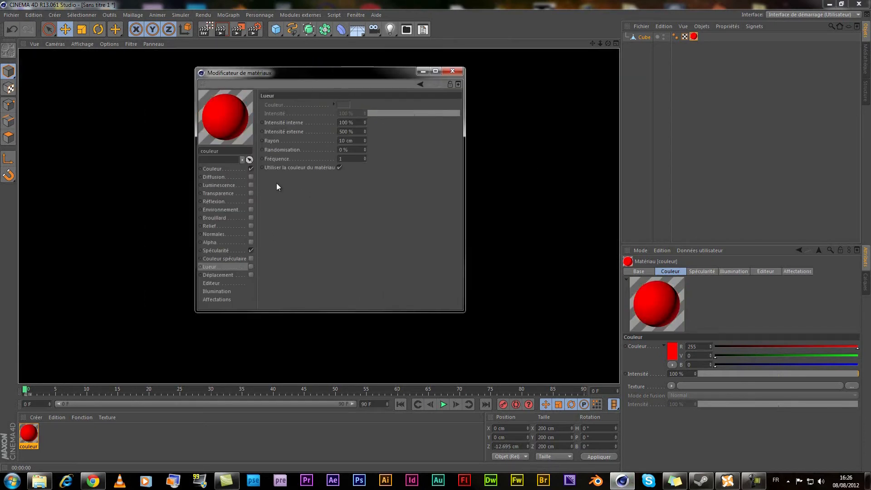
{"action": "left_click_drag", "start_coordinate": [268, 85], "coordinate": [141, 88]}
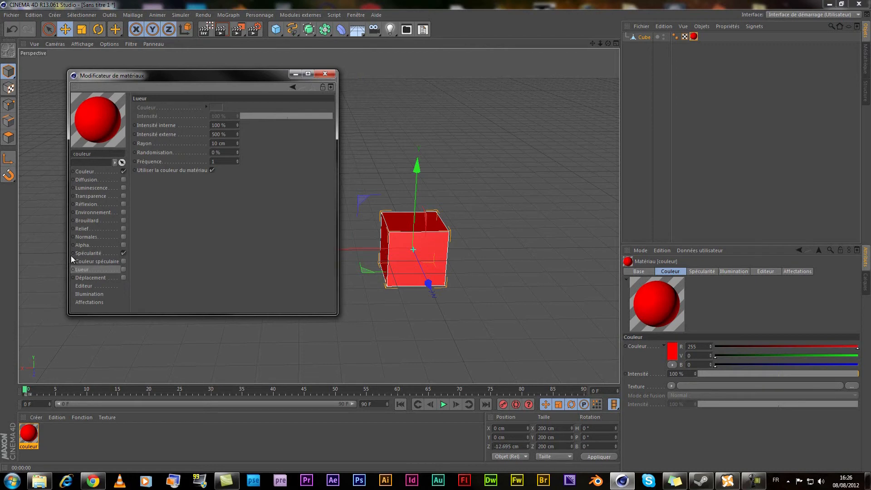
Examine the material's Déplacement and Illumination settings and close the material editor.
{"action": "left_click", "coordinate": [100, 278]}
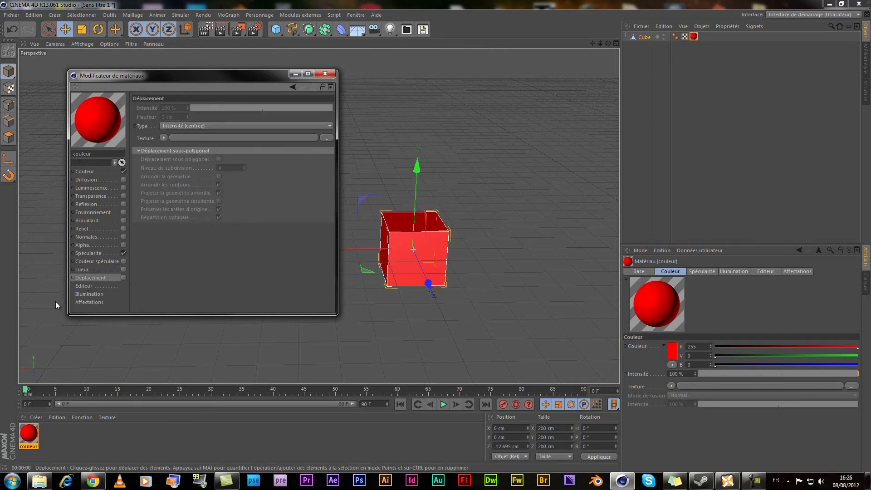
{"action": "left_click", "coordinate": [88, 295]}
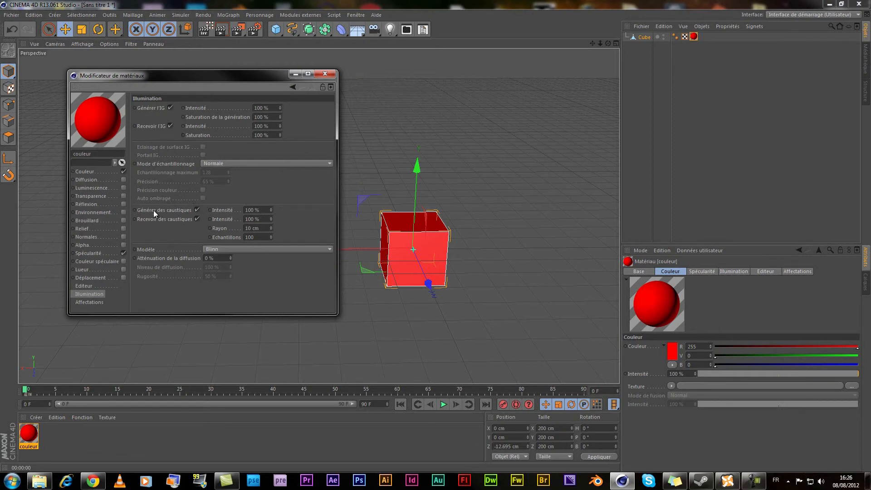
{"action": "left_click", "coordinate": [324, 74]}
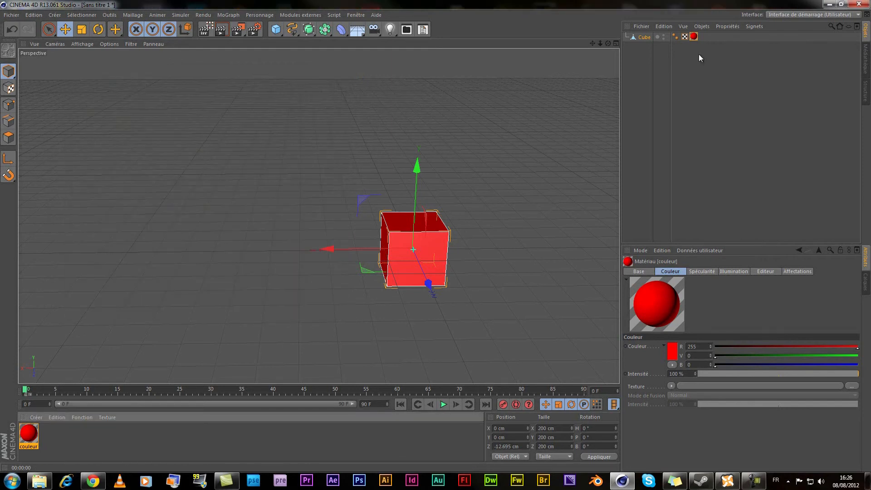
Remove the couleur material from the cube and assign it again to the Cube object.
{"action": "left_click", "coordinate": [693, 36]}
{"action": "key", "text": "Delete"}
{"action": "left_click_drag", "start_coordinate": [29, 434], "coordinate": [401, 272]}
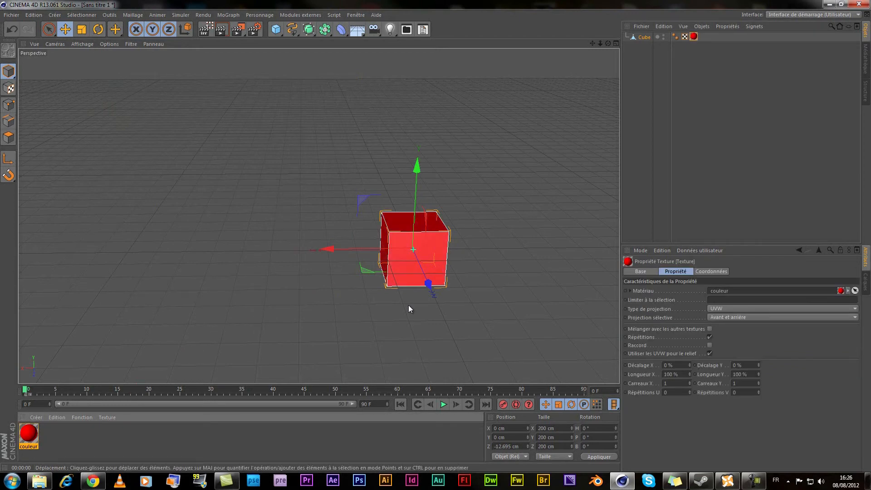
{"action": "key", "text": "ctrl+z"}
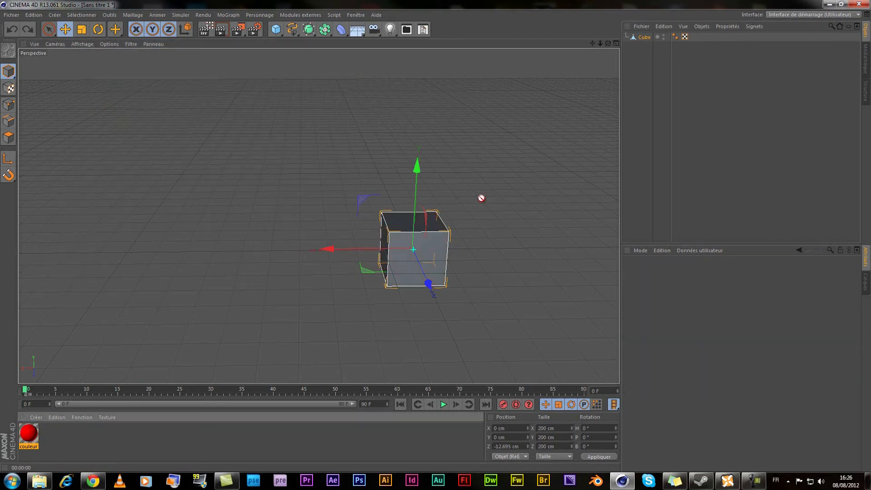
{"action": "left_click_drag", "start_coordinate": [648, 36], "coordinate": [649, 37]}
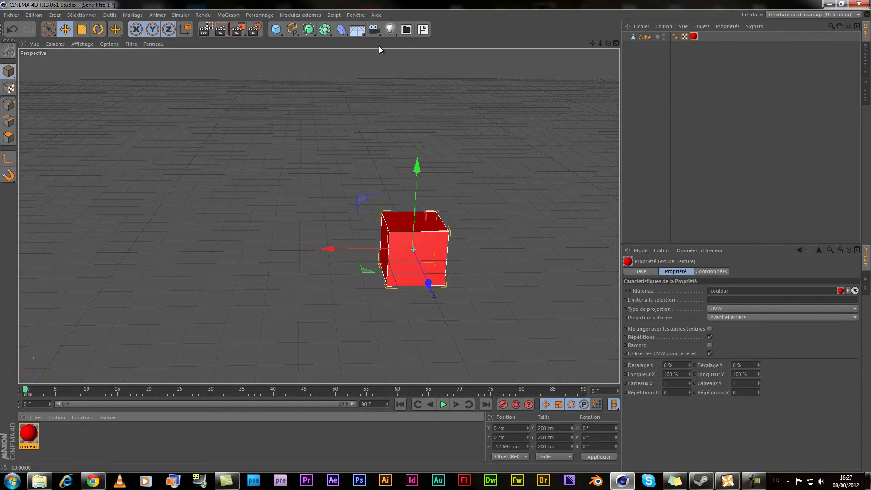
Duplicate the Cube object by copying and pasting it in the scene.
{"action": "left_click", "coordinate": [644, 36]}
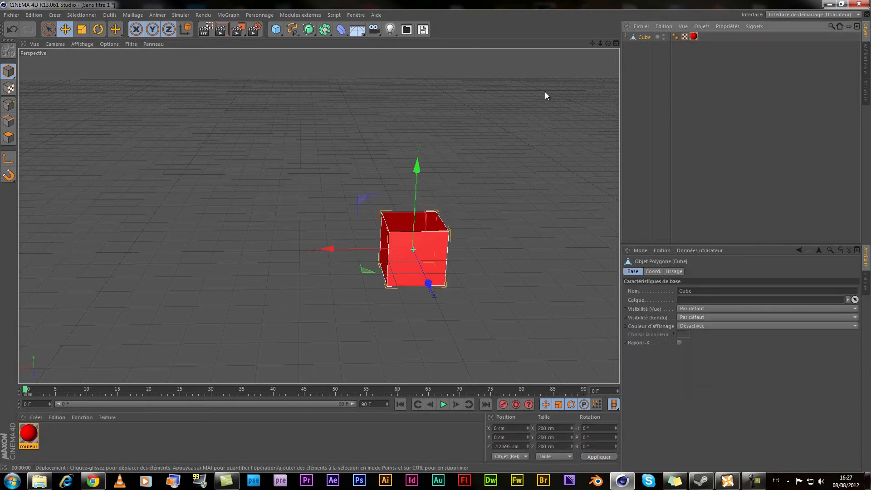
{"action": "key", "text": "ctrl+c"}
{"action": "key", "text": "ctrl+v"}
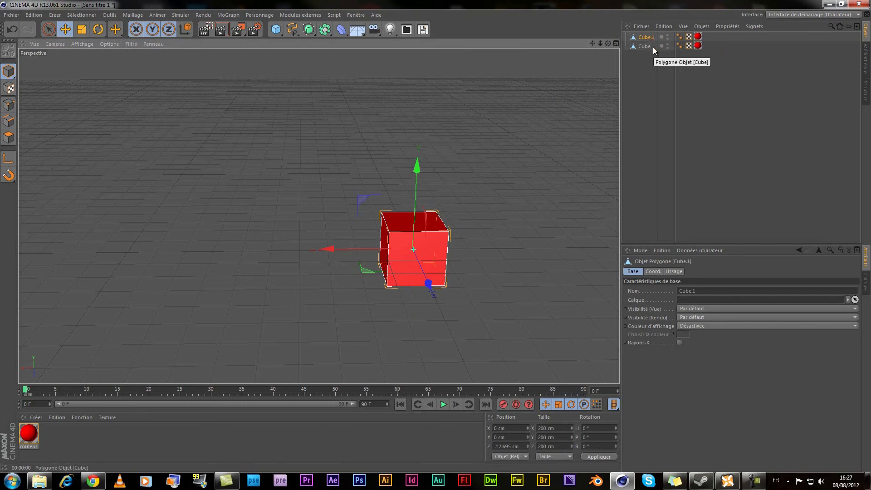
Group the two cubes under one null object and name the group CUBES.
{"action": "left_click", "coordinate": [649, 47]}
{"action": "left_click", "coordinate": [648, 37], "text": "shift"}
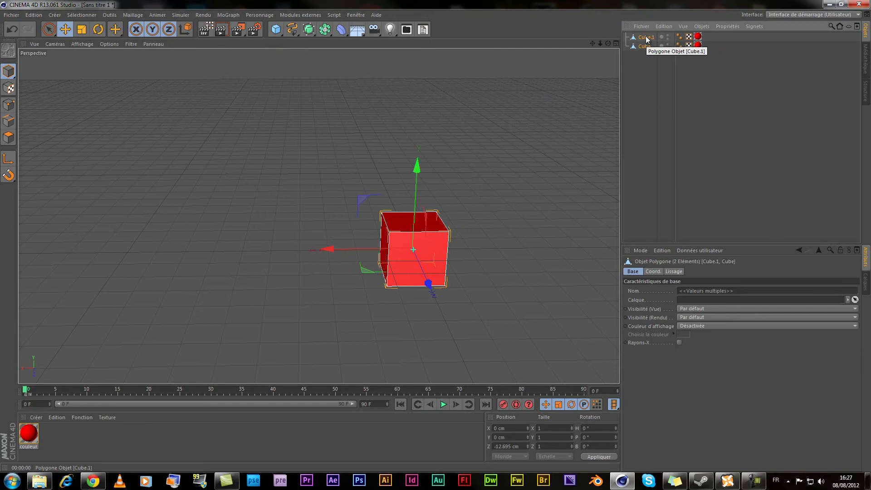
{"action": "right_click", "coordinate": [648, 38]}
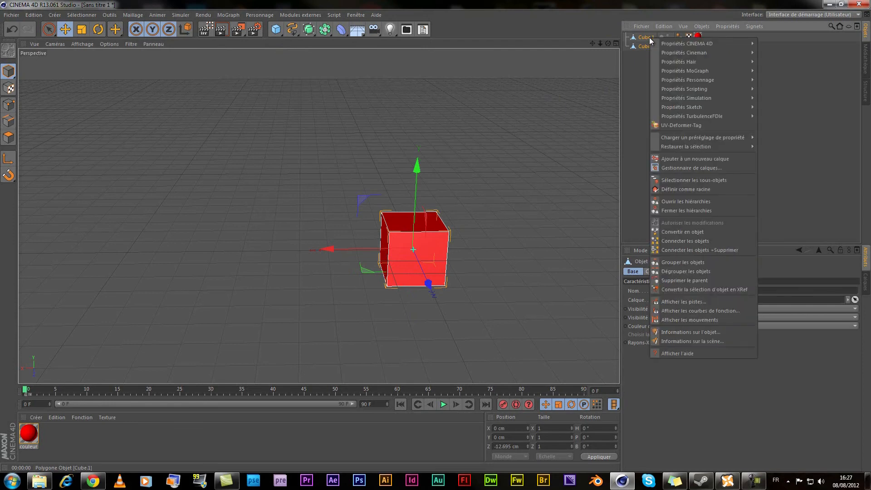
{"action": "left_click", "coordinate": [677, 262]}
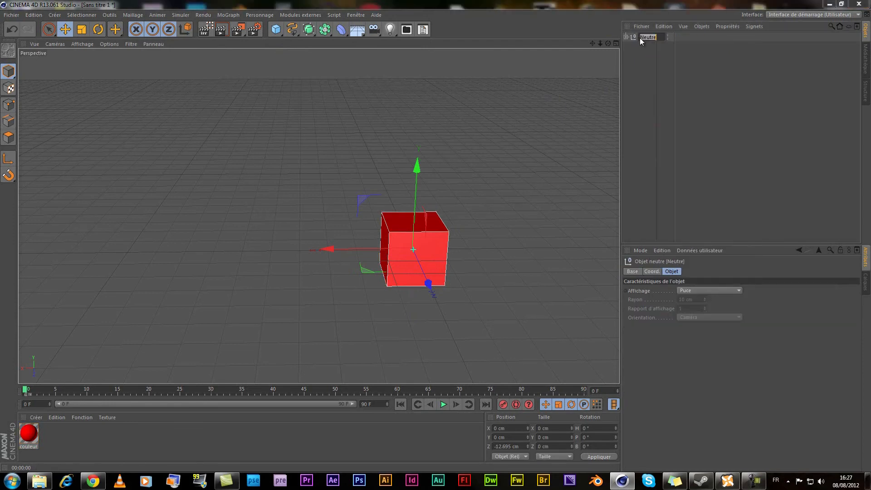
{"action": "type", "text": "CUBES"}
{"action": "key", "text": "Return"}
Expand the CUBES group and render the view with nothing selected.
{"action": "left_click", "coordinate": [626, 37]}
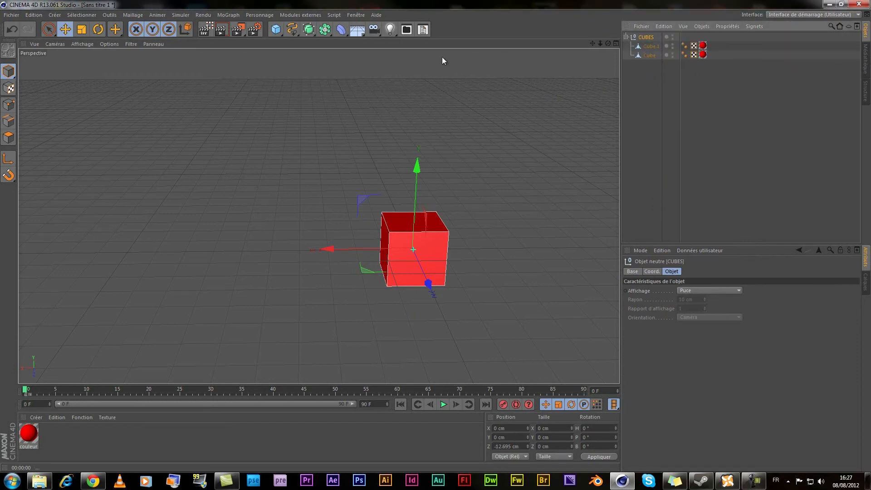
{"action": "left_click", "coordinate": [290, 207]}
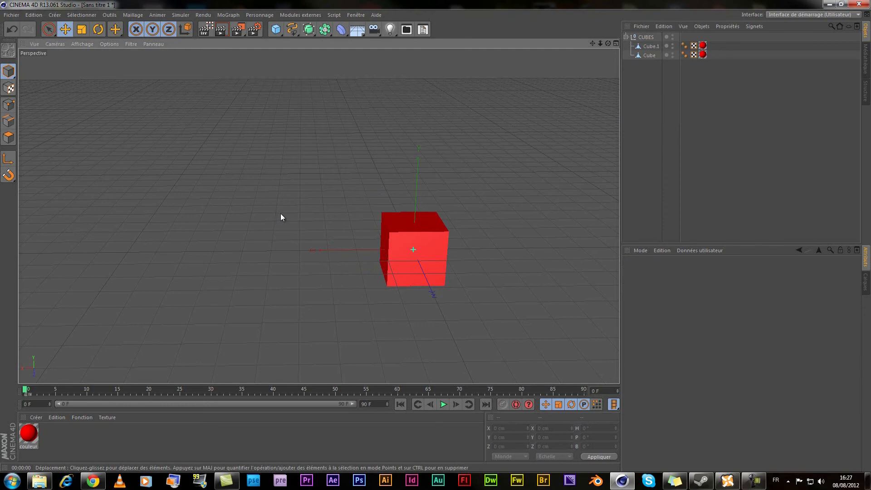
{"action": "key", "text": "ctrl+r"}
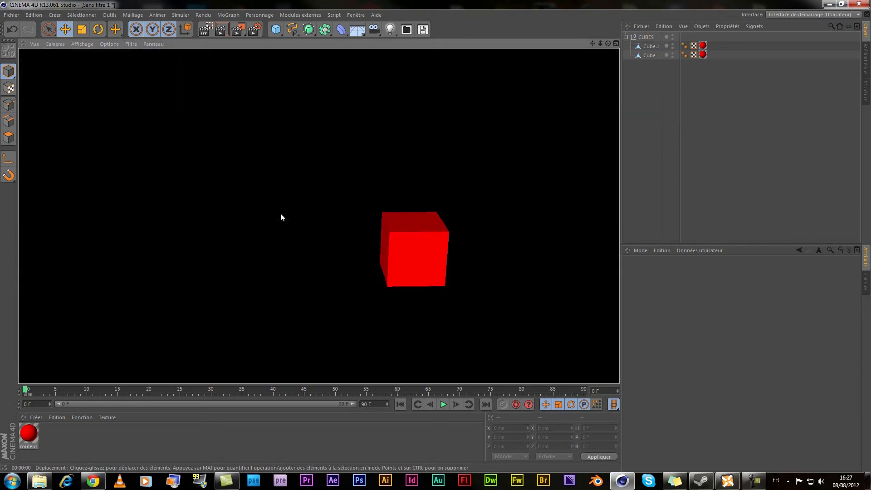